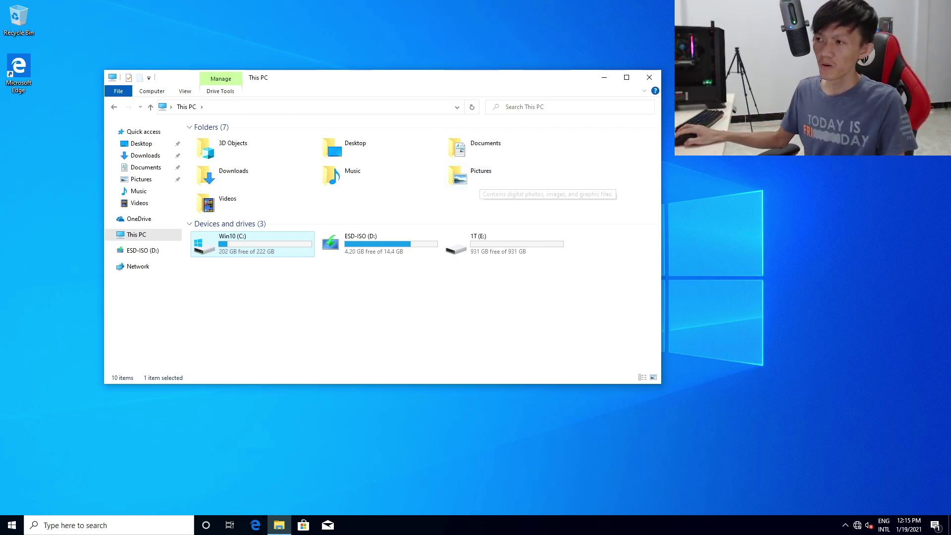
# Step: Close the File Explorer window and restart the PC
pyautogui.click(649, 78)
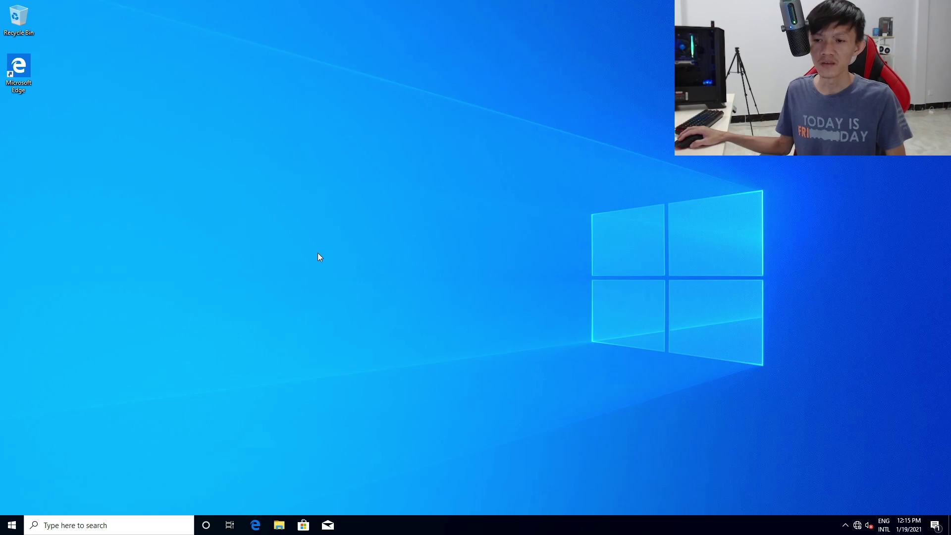
pyautogui.click(12, 525)
pyautogui.click(13, 505)
pyautogui.click(30, 477)
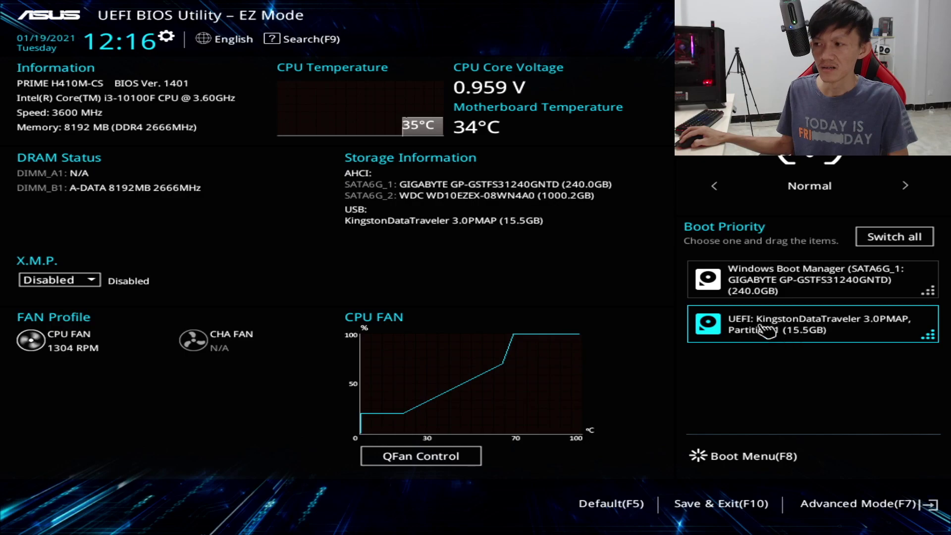
# Step: Move the UEFI KingstonDataTraveler USB drive to first place in the boot priority, and save the BIOS changes and exit
pyautogui.moveTo(760, 326); pyautogui.dragTo(753, 272)
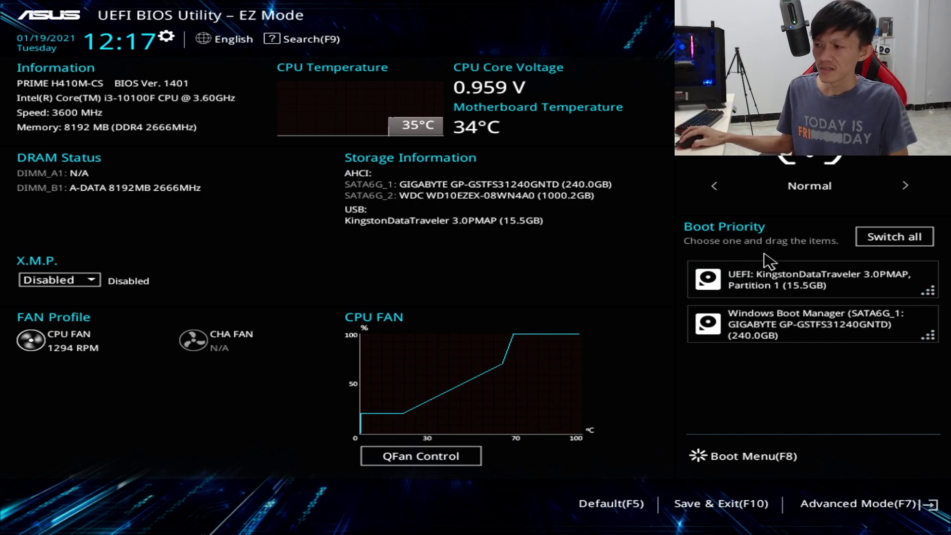
pyautogui.click(772, 460)
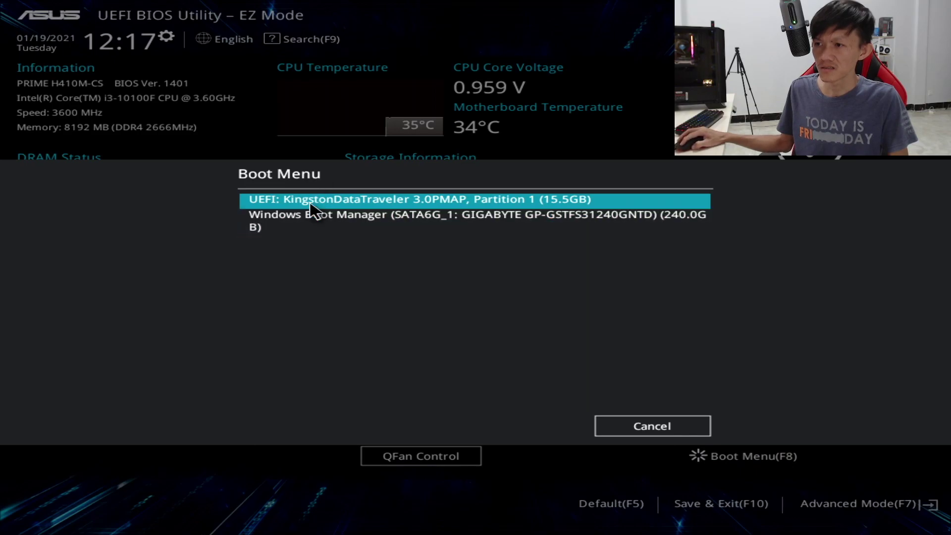
pyautogui.click(661, 425)
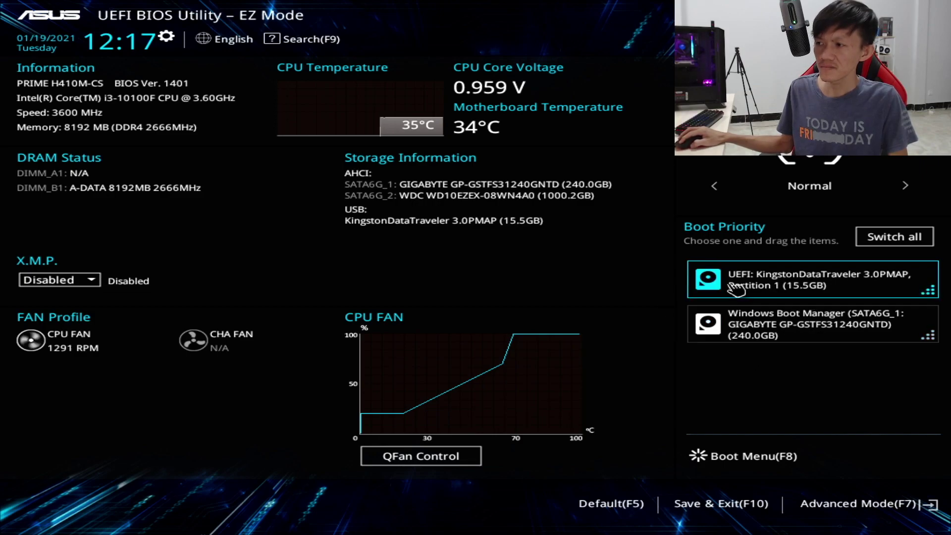
pyautogui.click(725, 503)
pyautogui.click(550, 435)
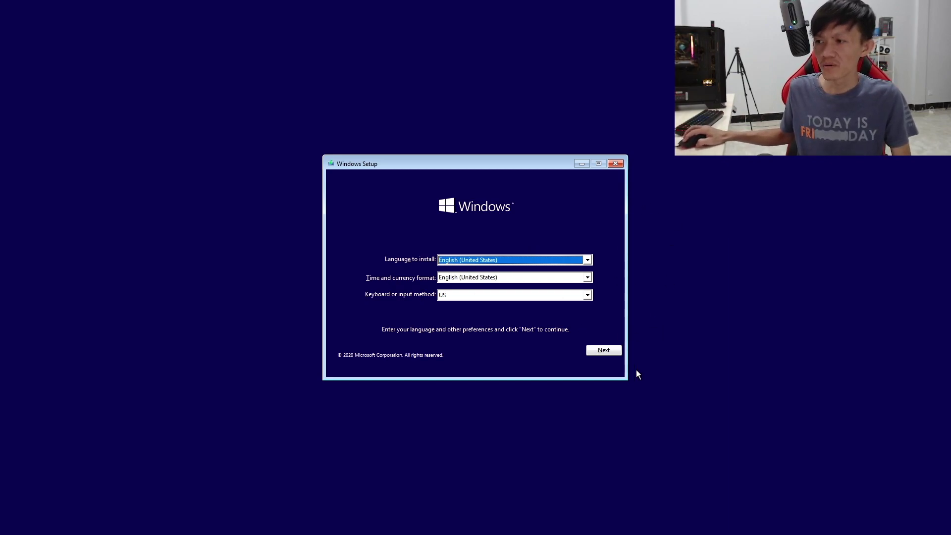
# Step: Start the Windows installation with the English (United States) and US keyboard settings, continuing without a product key
pyautogui.click(611, 353)
pyautogui.click(463, 271)
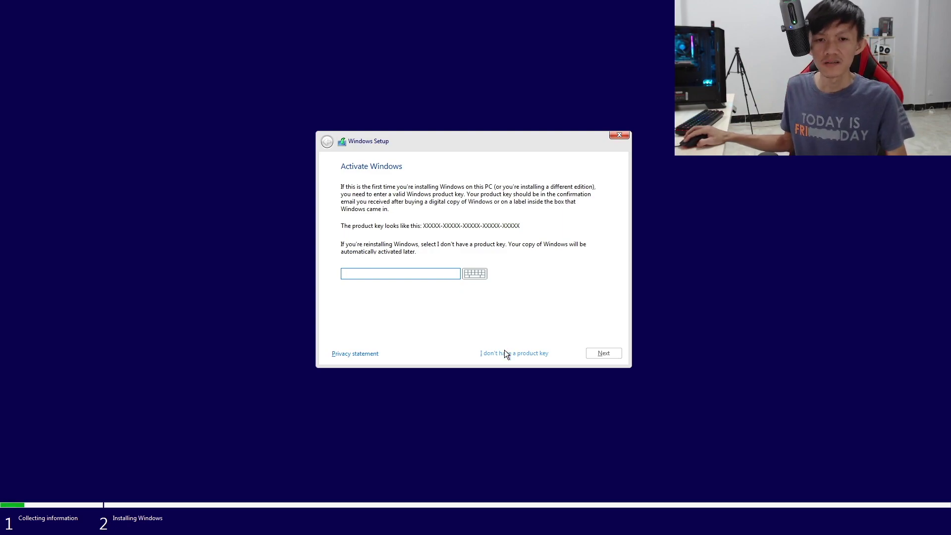
pyautogui.click(516, 352)
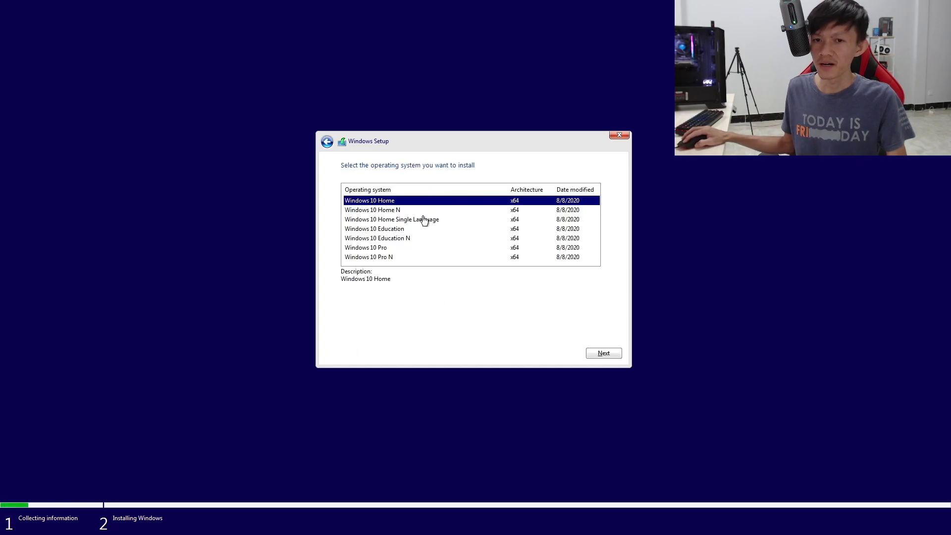
# Step: Select Windows 10 Pro as the operating system to install
pyautogui.click(390, 248)
pyautogui.click(601, 352)
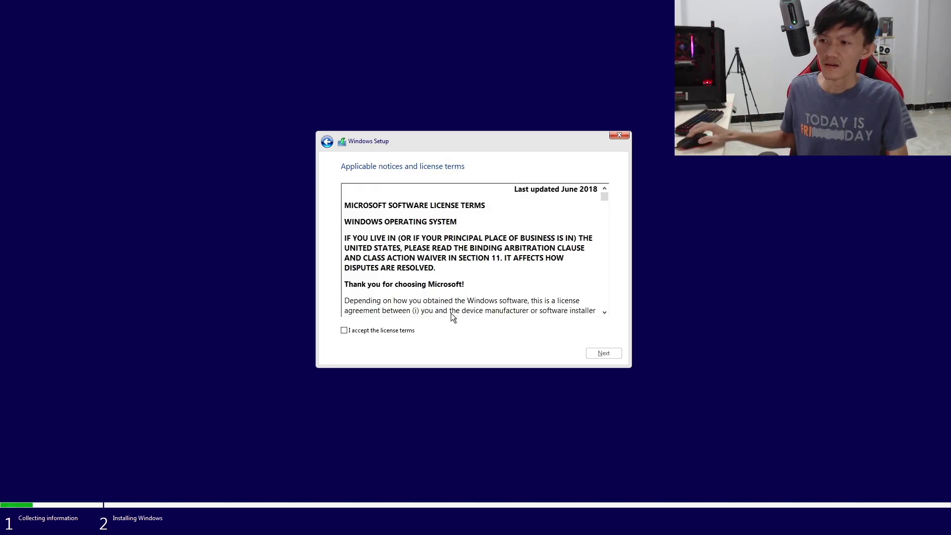
# Step: Accept the license terms and choose the custom, Windows-only installation type
pyautogui.click(394, 331)
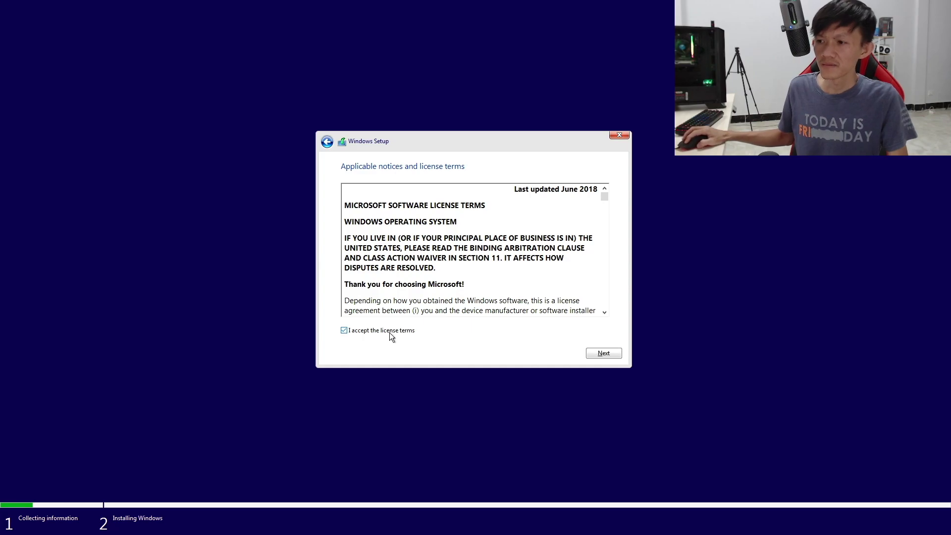
pyautogui.click(589, 353)
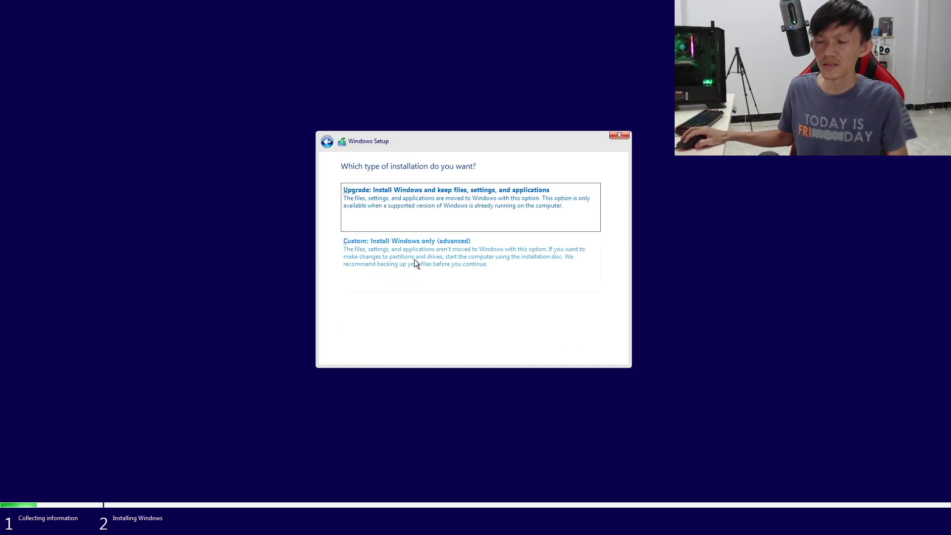
pyautogui.click(414, 260)
# Step: Examine the partitions of Drive 0 and Drive 1 in the installation target list
pyautogui.click(414, 242)
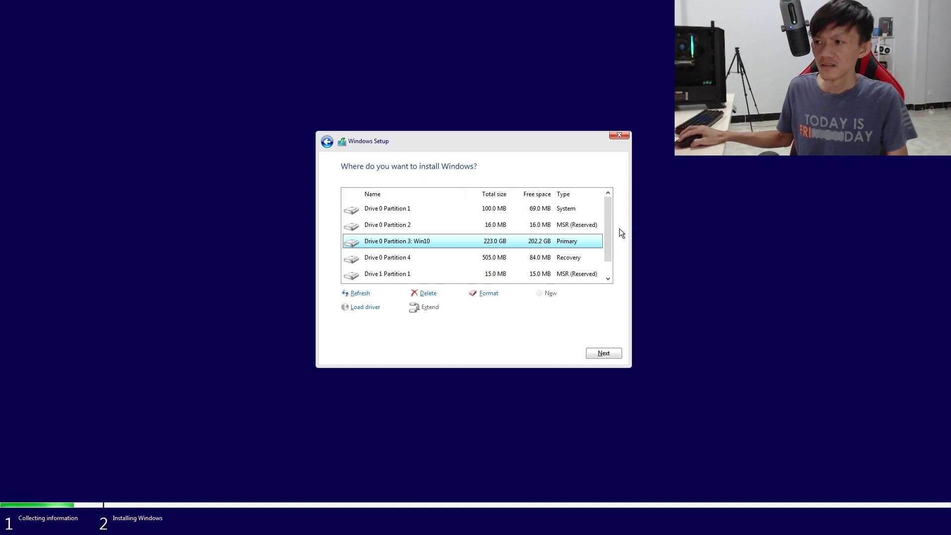
pyautogui.moveTo(610, 227); pyautogui.dragTo(613, 251)
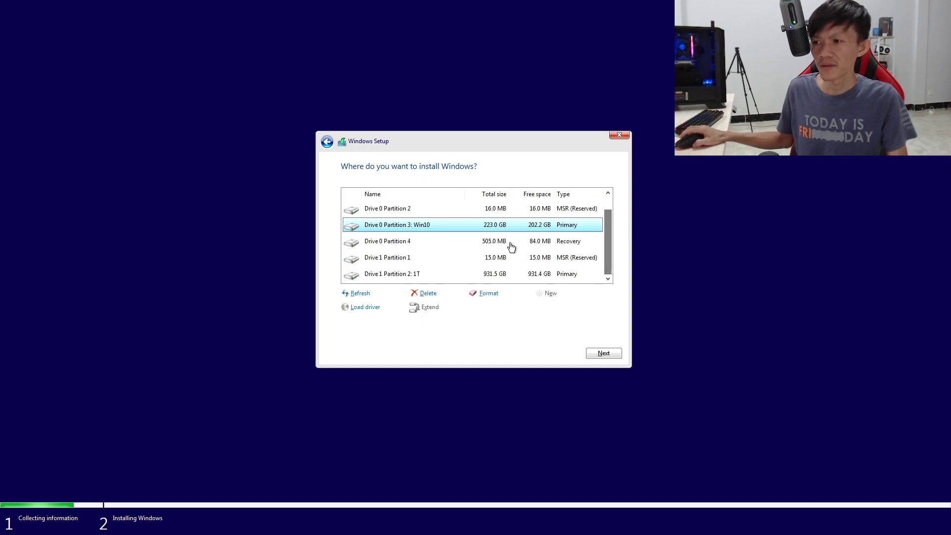
pyautogui.moveTo(607, 233); pyautogui.dragTo(608, 215)
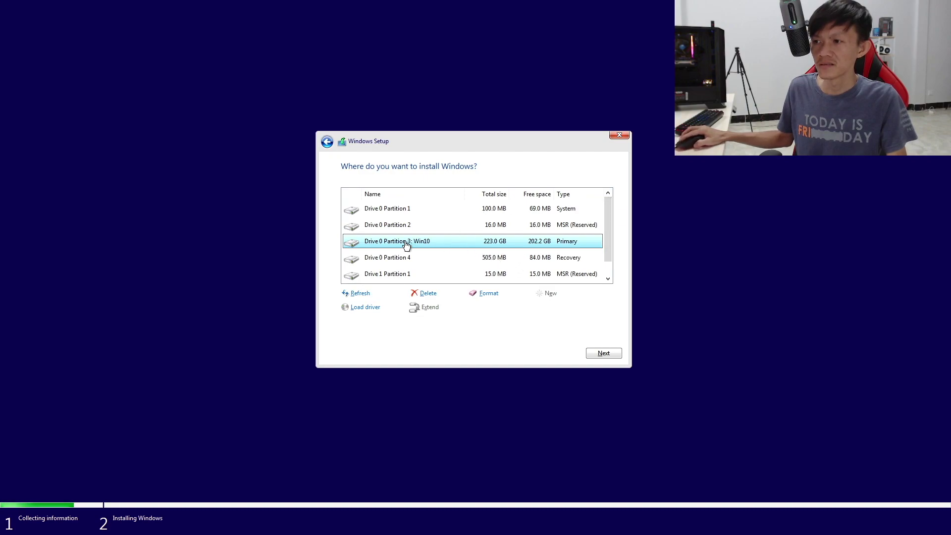
pyautogui.scroll(-1, 393, 232)
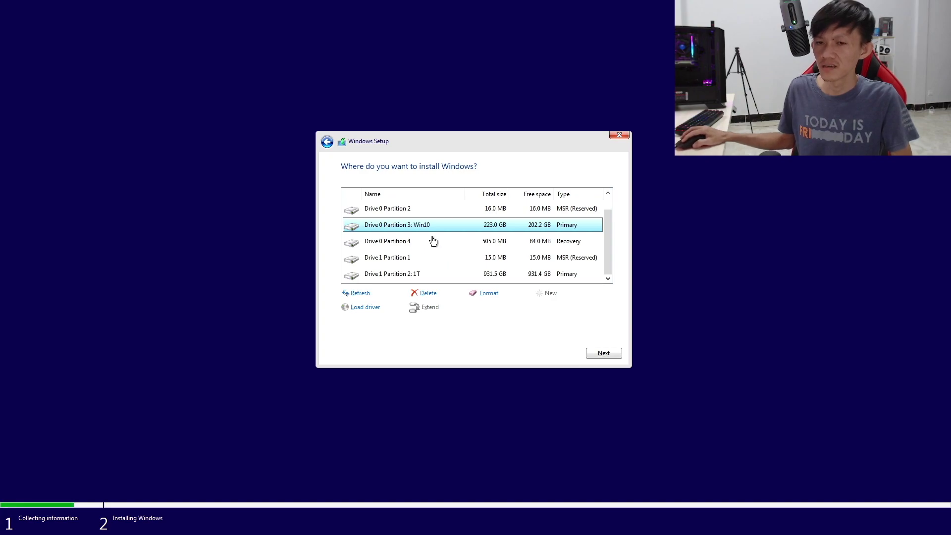
pyautogui.click(517, 213)
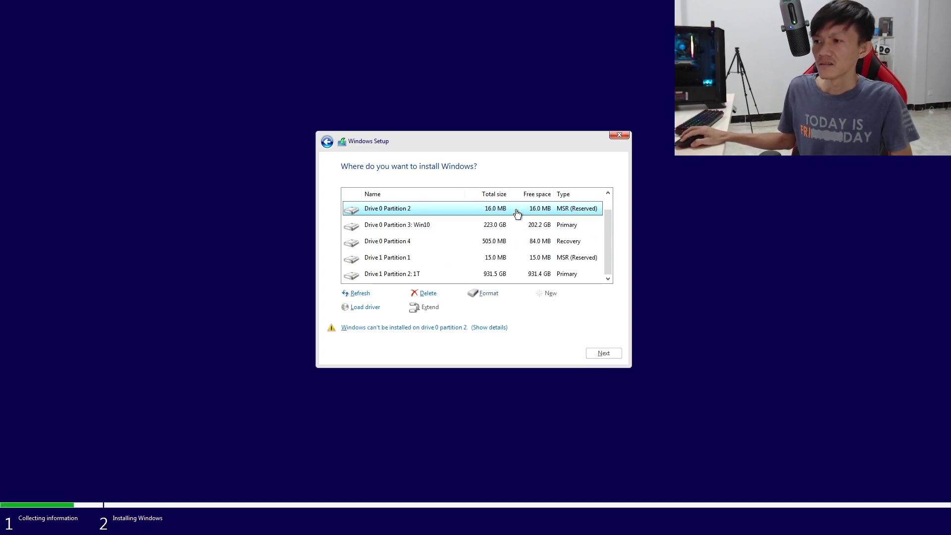
pyautogui.click(424, 264)
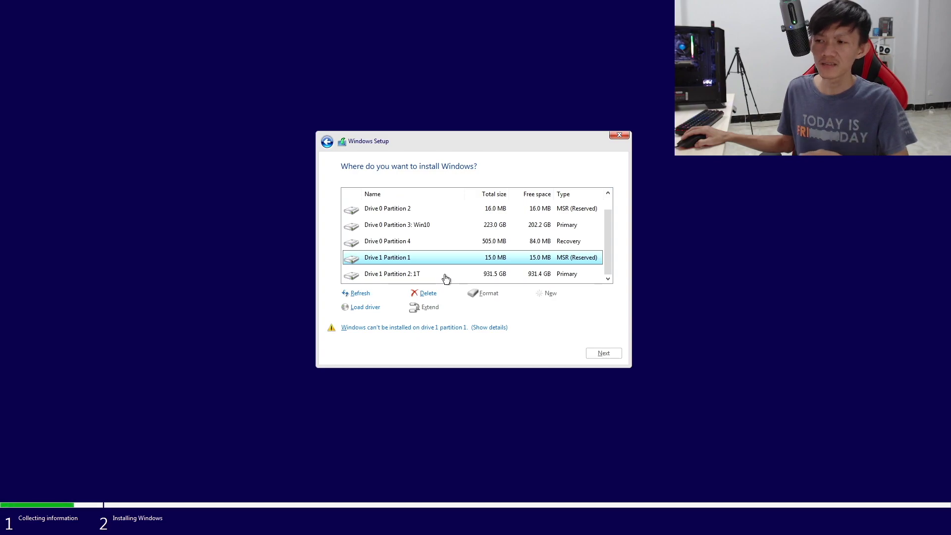
pyautogui.click(424, 279)
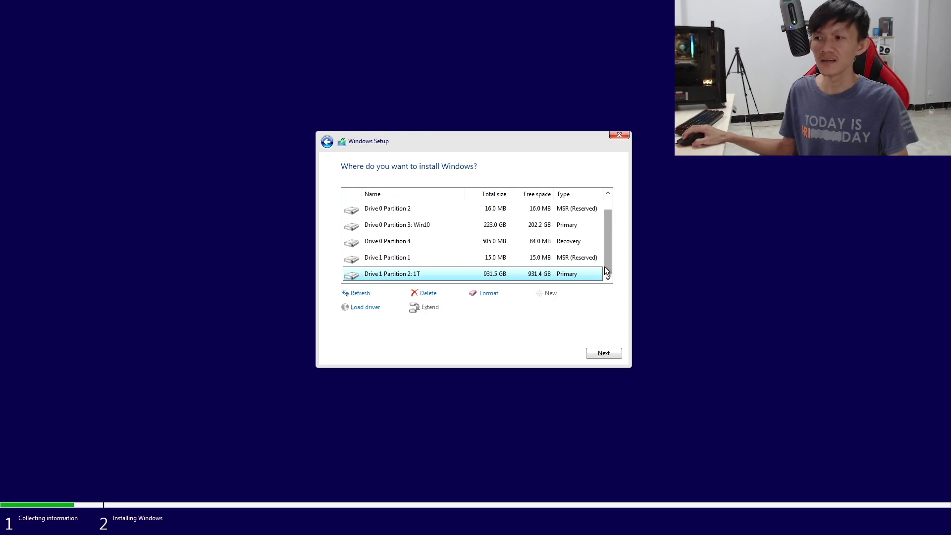
# Step: Delete all partitions on Drive 0: the system, reserved, Win10 primary and recovery partitions
pyautogui.scroll(2, 461, 252)
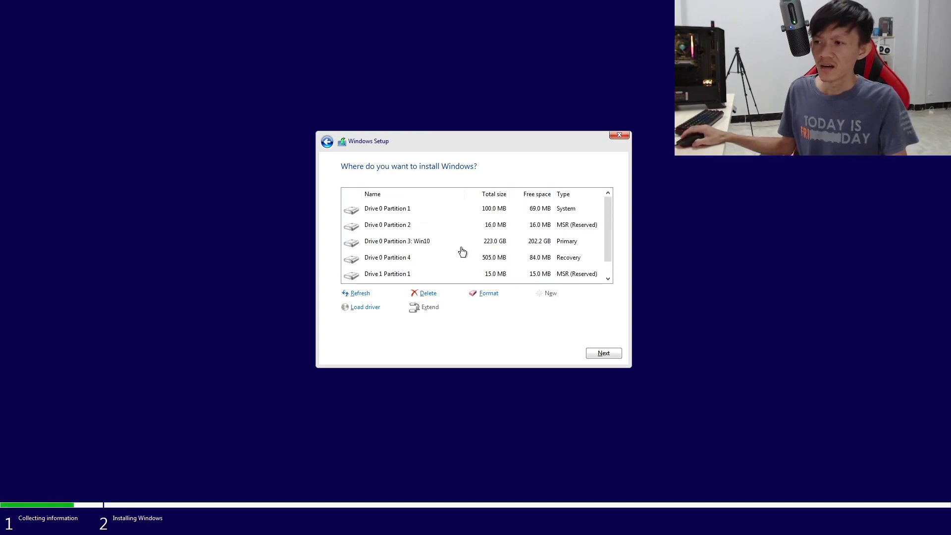
pyautogui.click(490, 208)
pyautogui.click(428, 293)
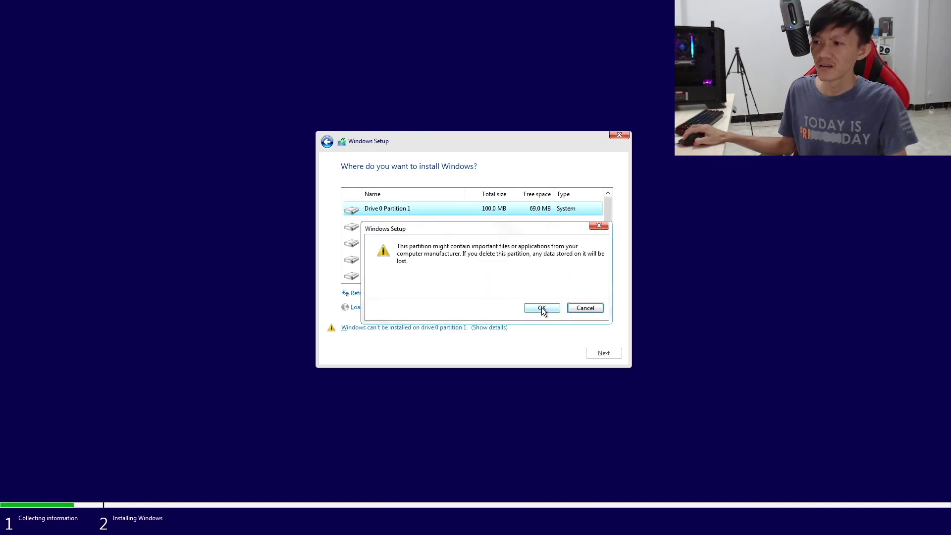
pyautogui.click(542, 309)
pyautogui.click(437, 224)
pyautogui.click(436, 293)
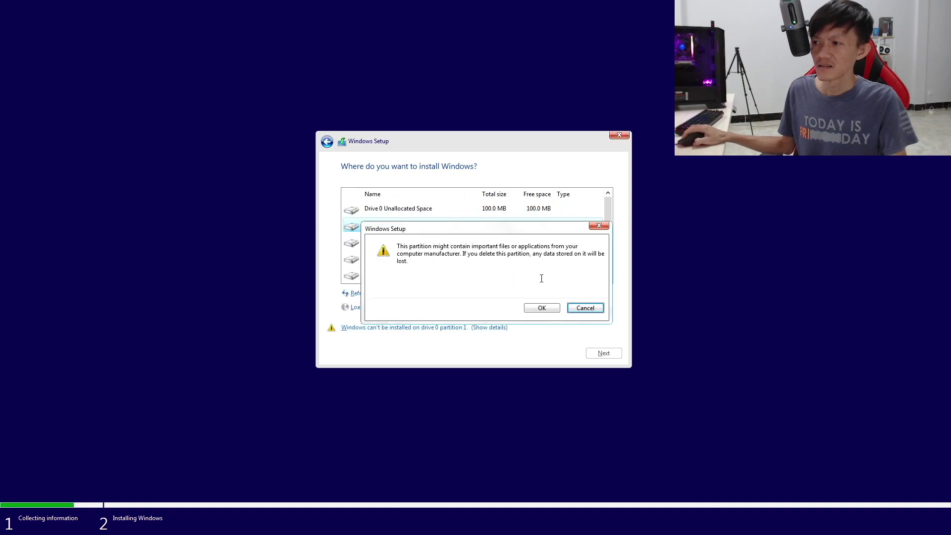
pyautogui.click(541, 306)
pyautogui.click(436, 293)
pyautogui.click(540, 307)
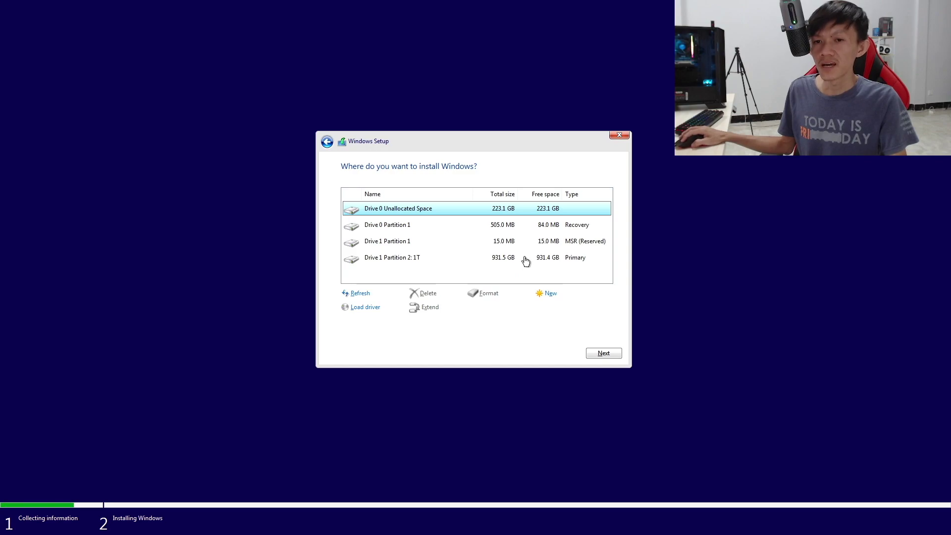
pyautogui.click(563, 224)
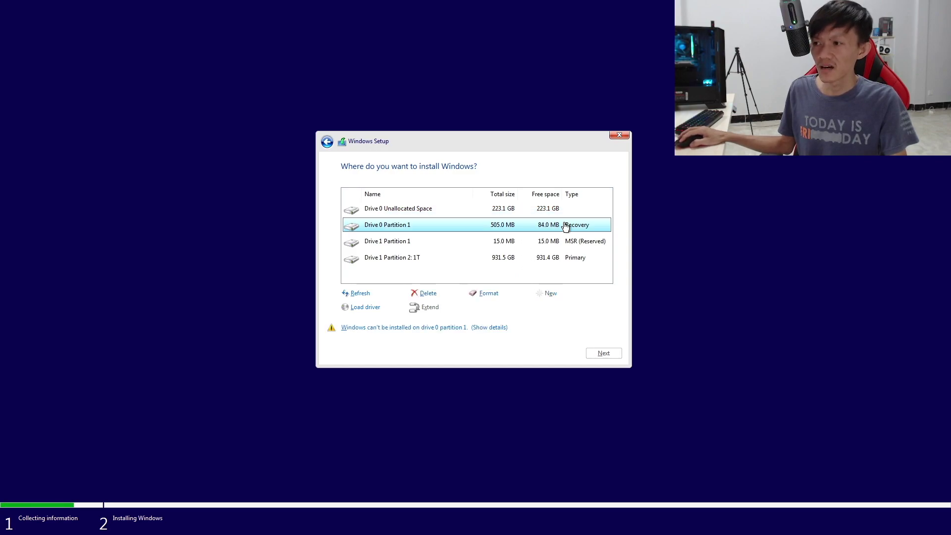
pyautogui.click(425, 294)
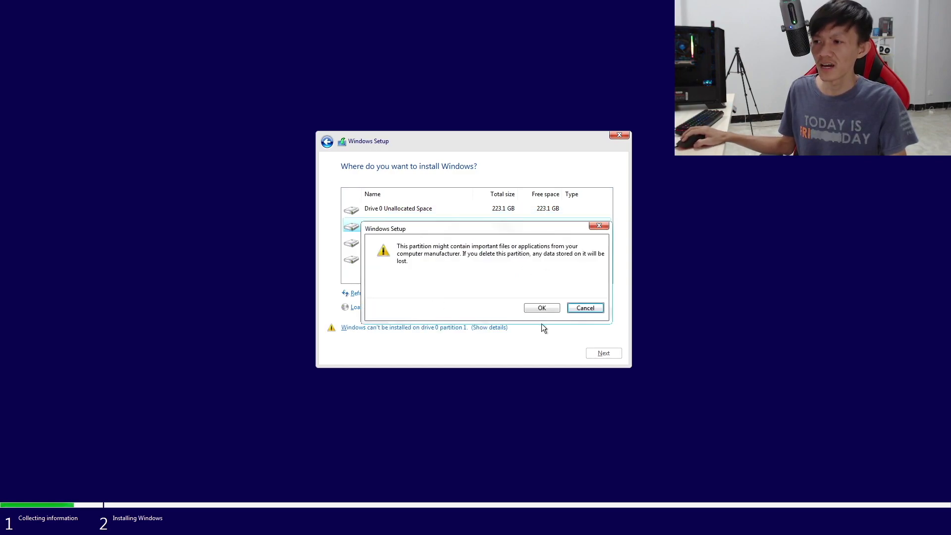
pyautogui.click(542, 307)
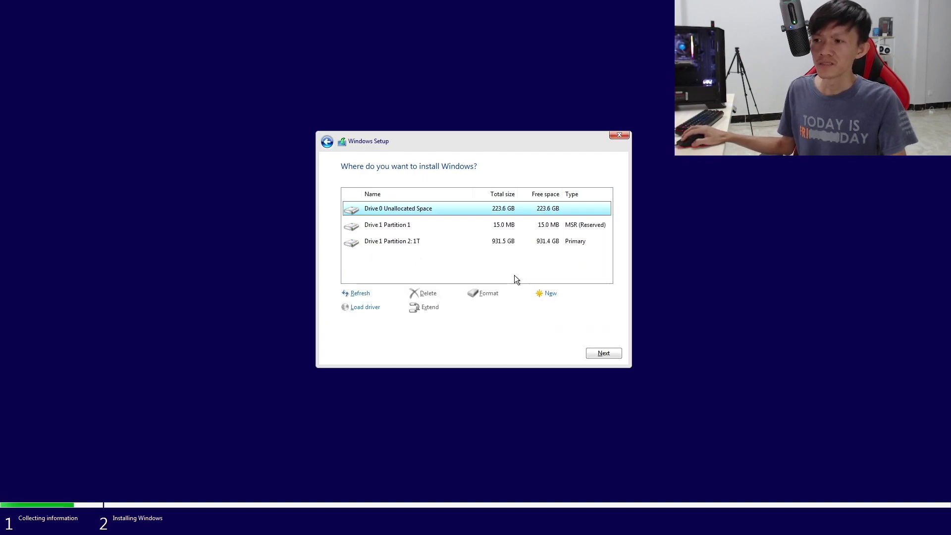
# Step: Delete the 15 MB reserved partition on Drive 1, keeping the 1T partition
pyautogui.click(528, 225)
pyautogui.click(427, 295)
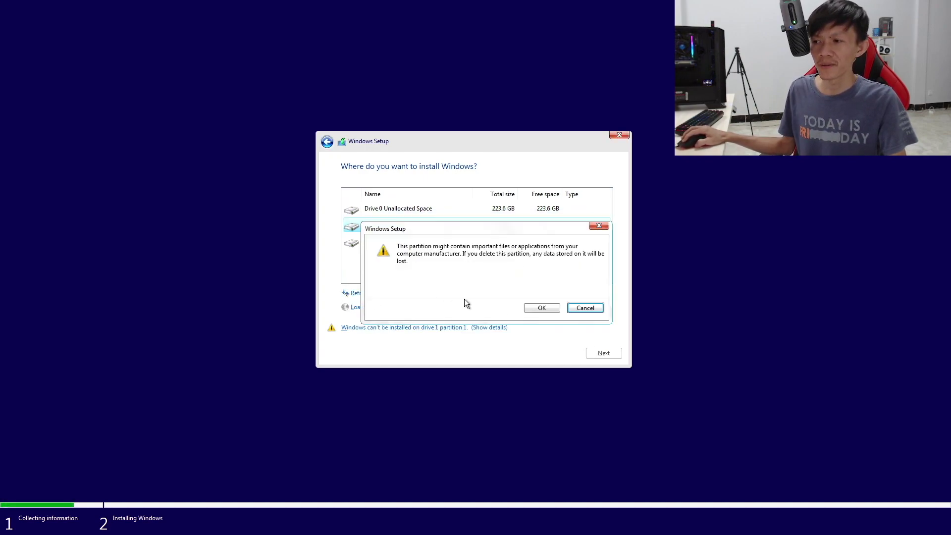
pyautogui.click(551, 309)
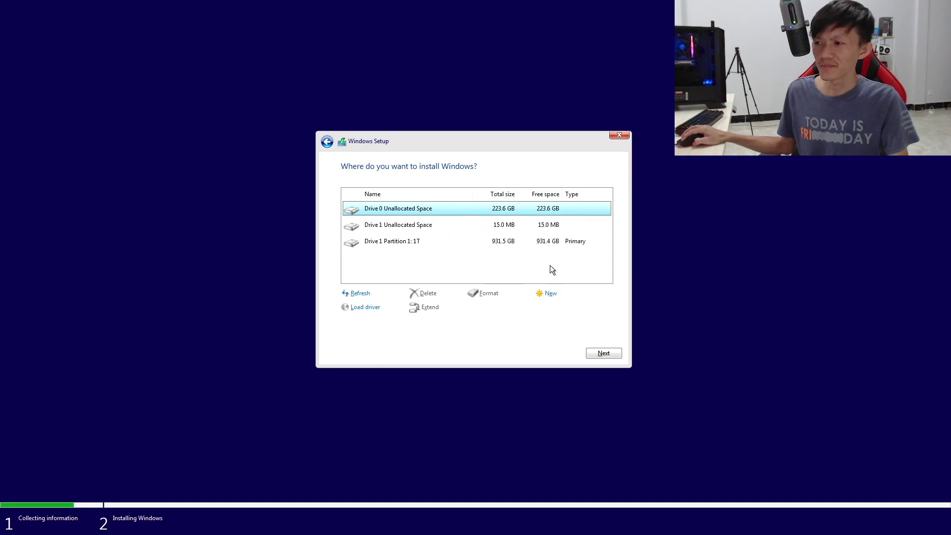
# Step: Create a new partition from all of Drive 0's unallocated space and start installing Windows on its primary partition
pyautogui.click(552, 224)
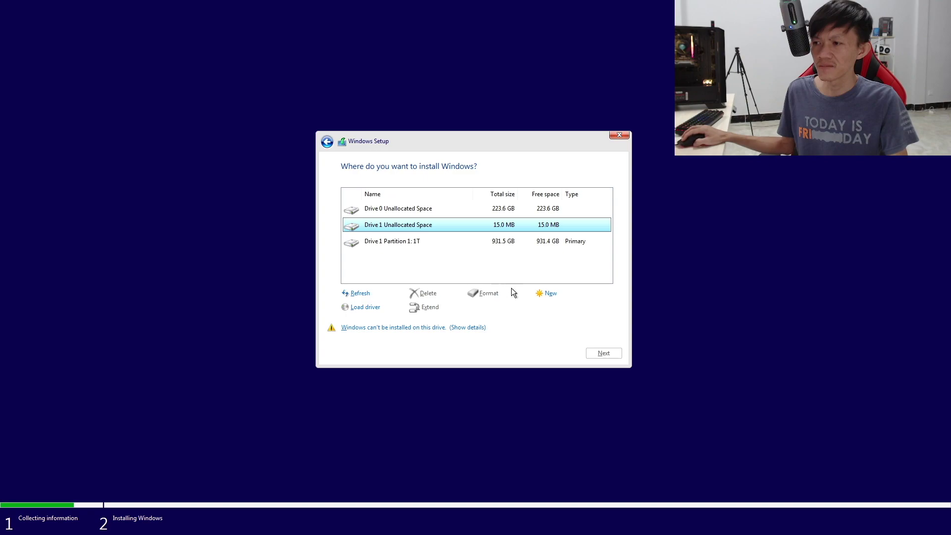
pyautogui.click(386, 212)
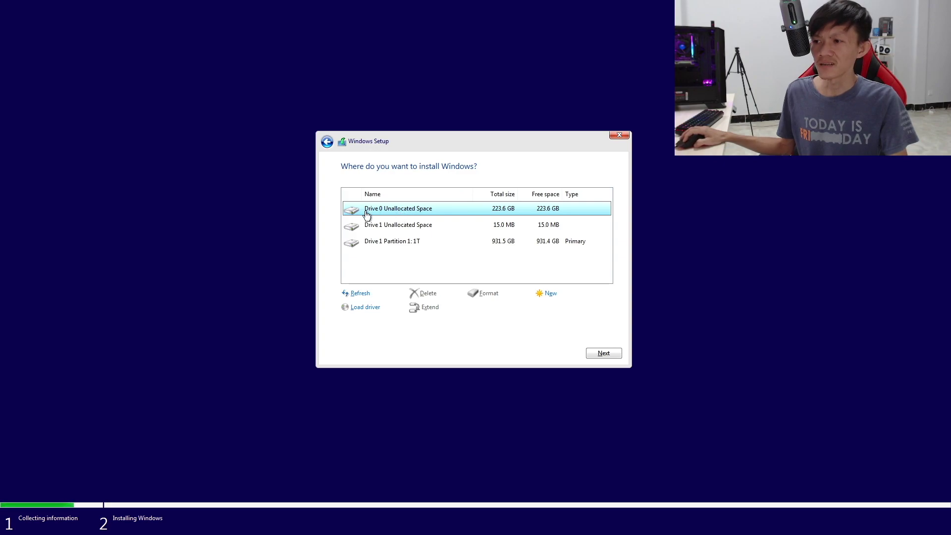
pyautogui.click(555, 296)
pyautogui.click(564, 307)
pyautogui.click(541, 309)
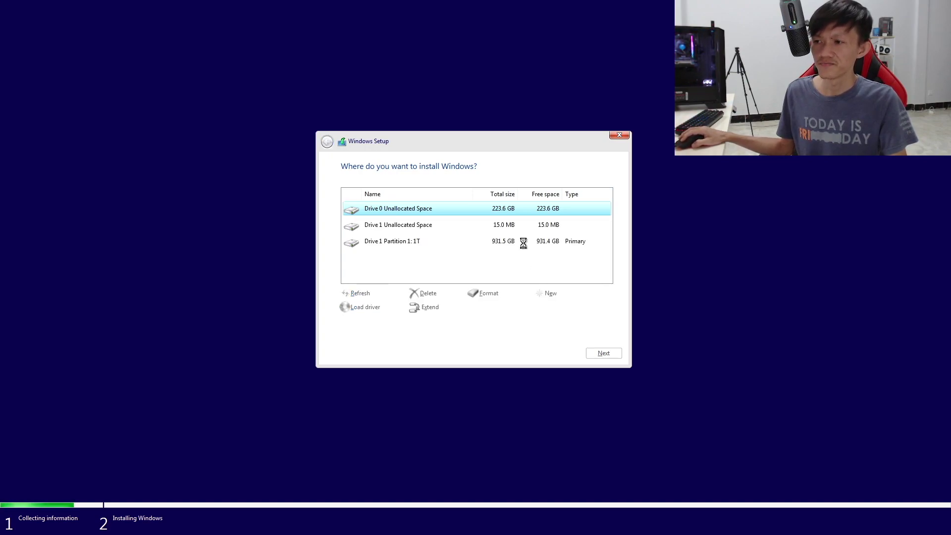
pyautogui.click(607, 352)
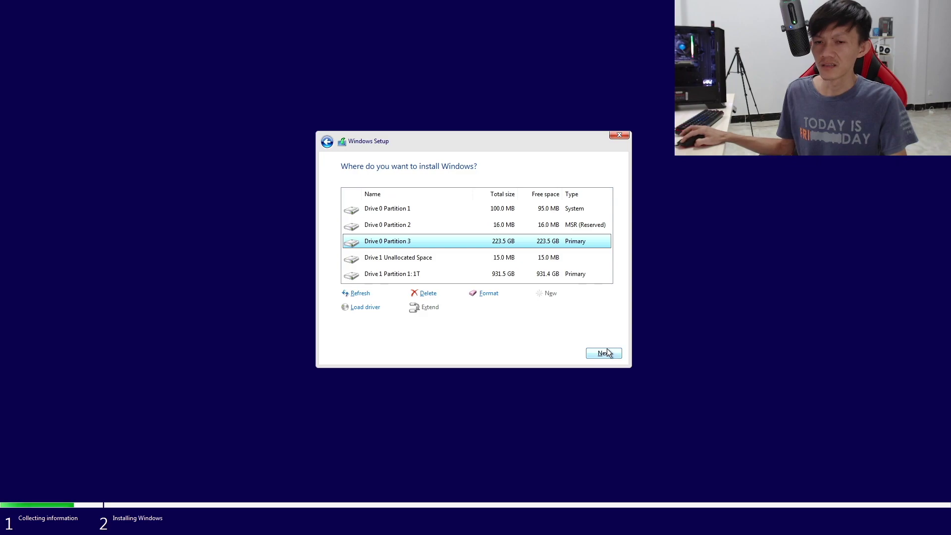
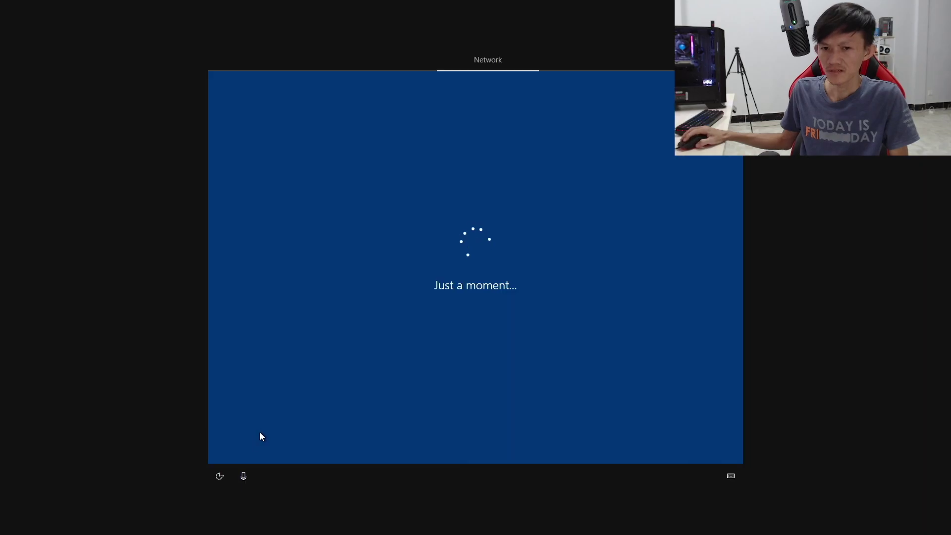
# Step: Set up the PC's user account with the name One Gear and leave its password blank
pyautogui.click(254, 443)
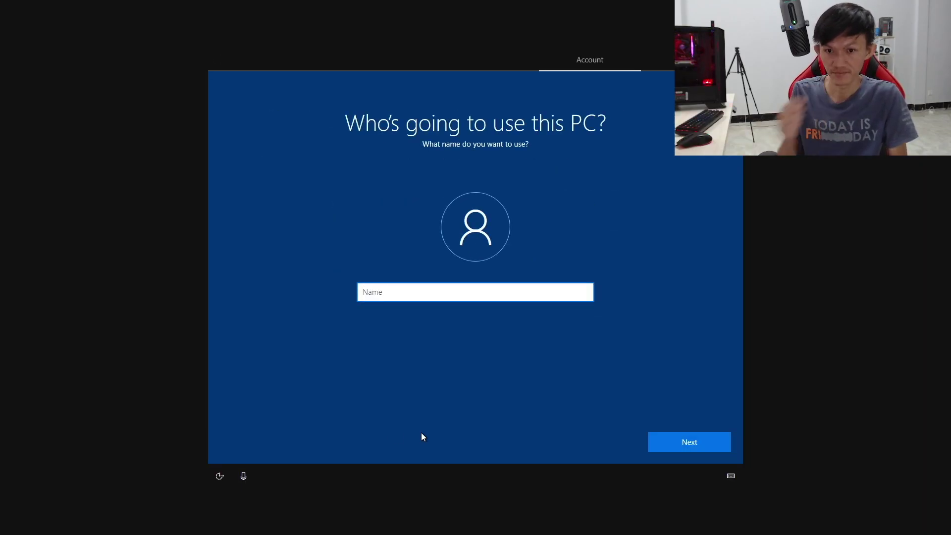
pyautogui.write('O')
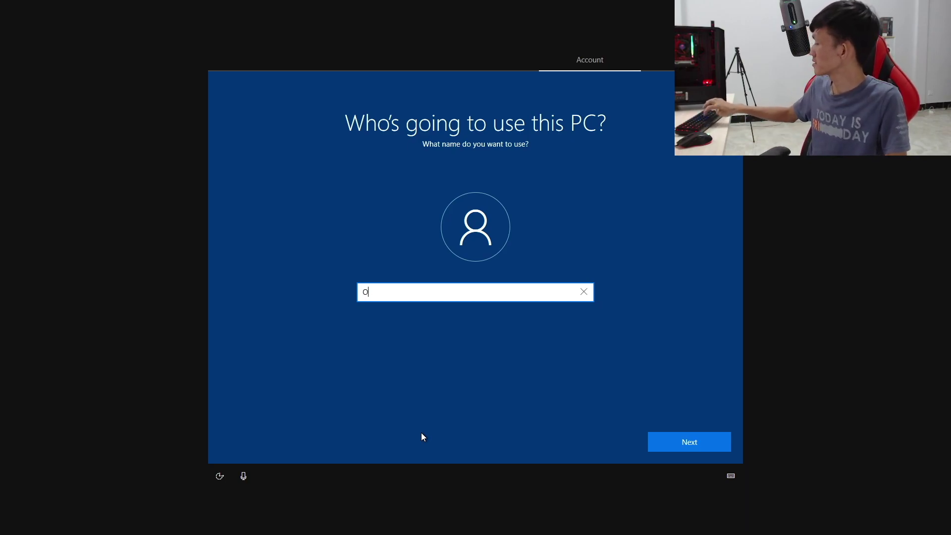
pyautogui.write('ne Gear')
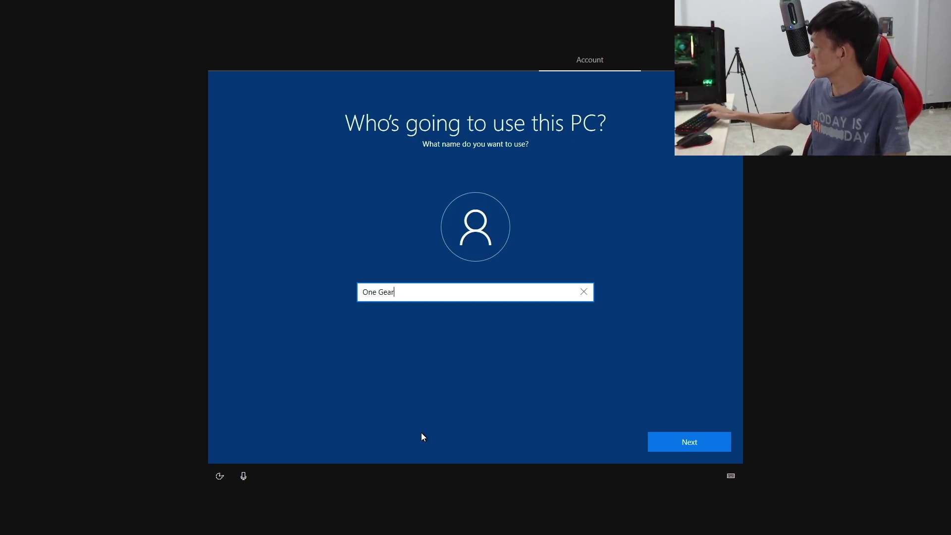
pyautogui.press('Return')
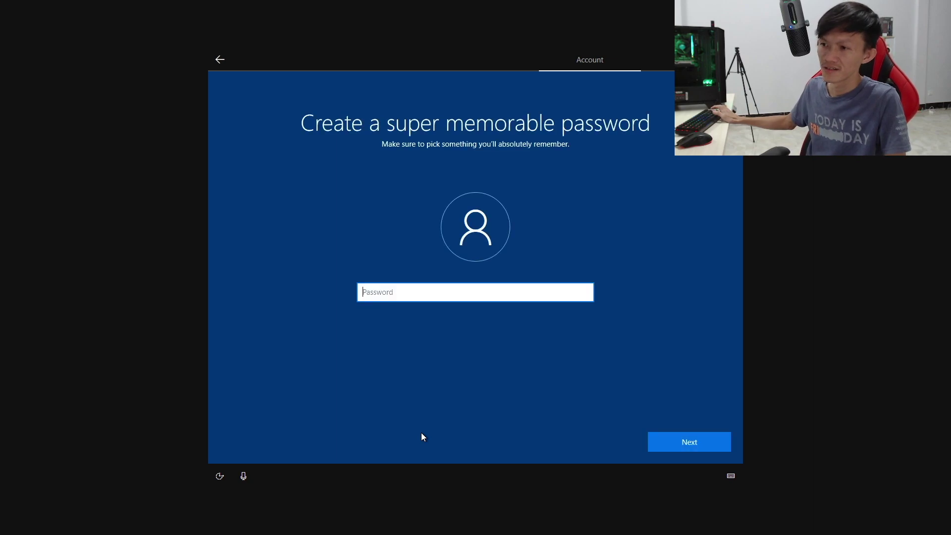
pyautogui.press('Return')
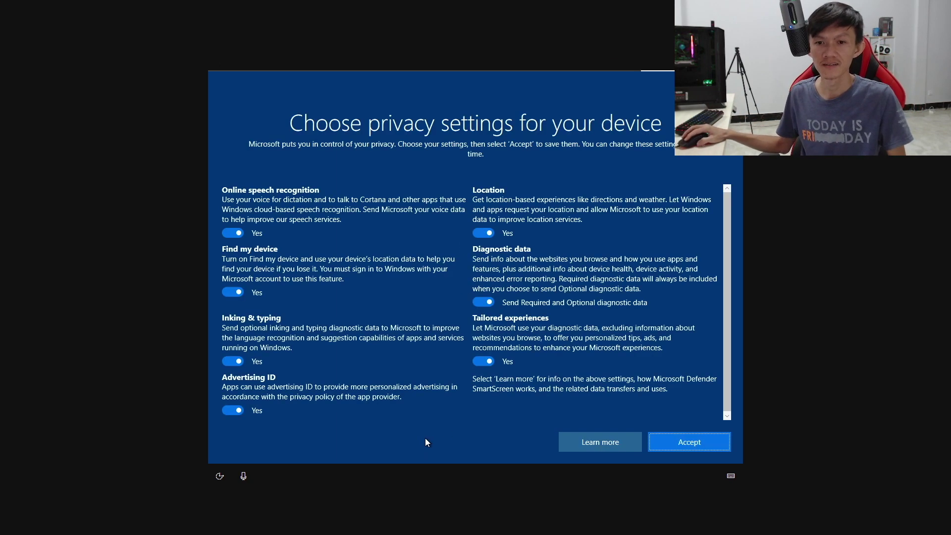
# Step: Turn off all seven privacy settings, accept the choices, and decline sending activity history to Microsoft
pyautogui.click(483, 361)
pyautogui.click(483, 302)
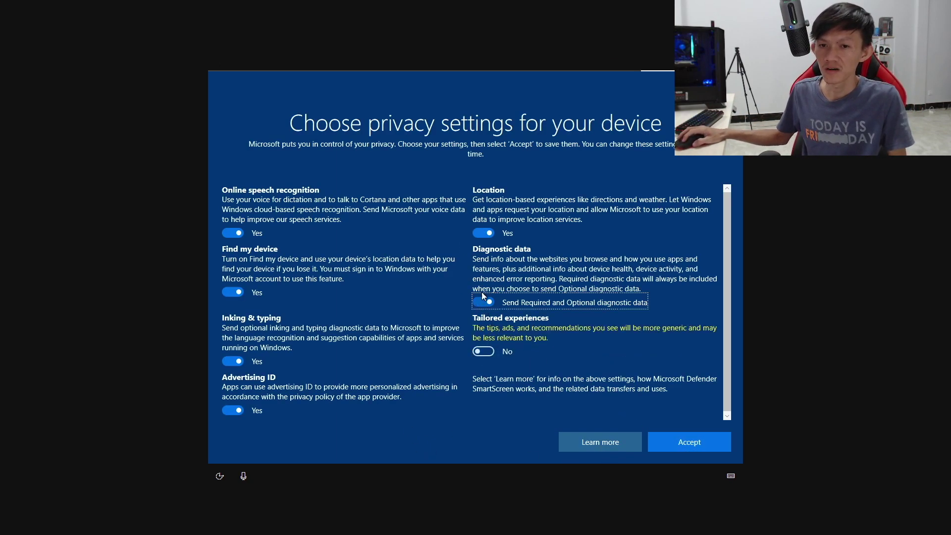
pyautogui.click(483, 223)
pyautogui.click(233, 233)
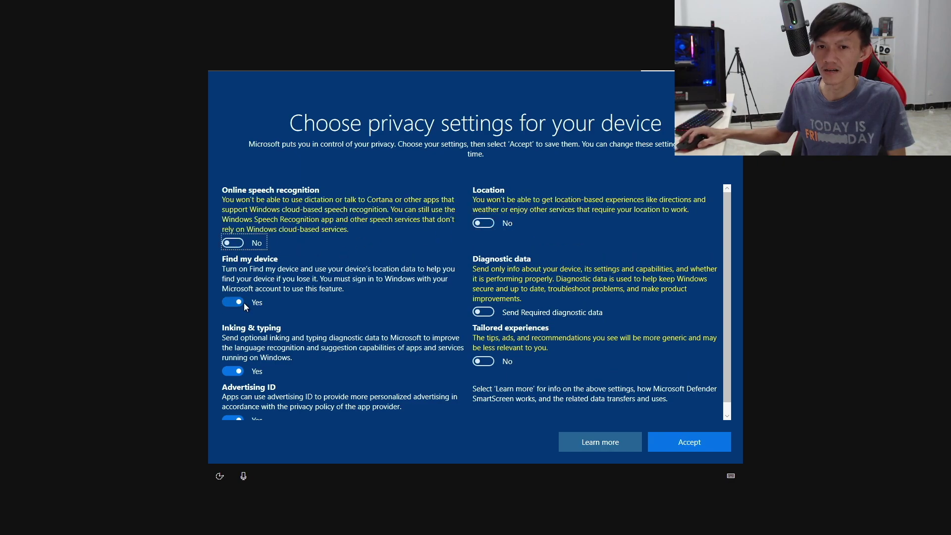
pyautogui.click(232, 302)
pyautogui.click(233, 371)
pyautogui.click(233, 409)
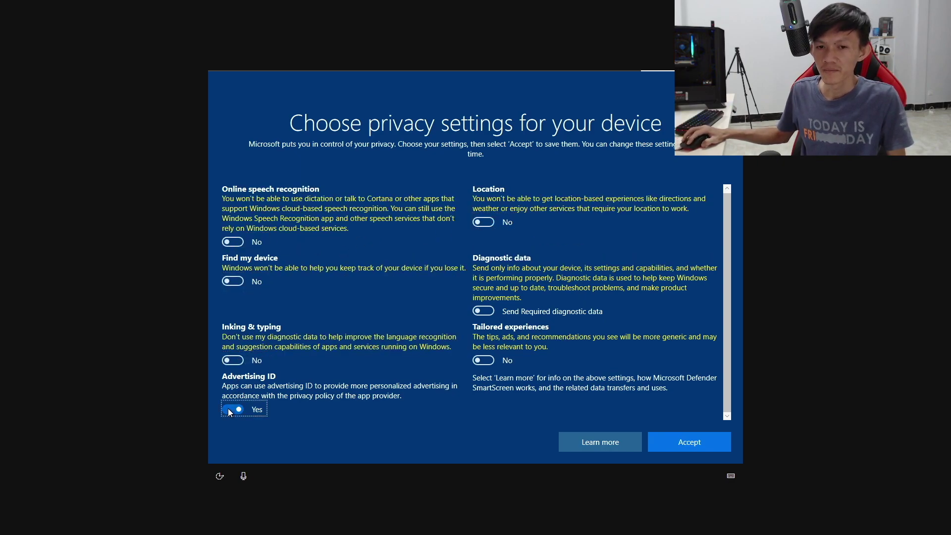
pyautogui.click(685, 442)
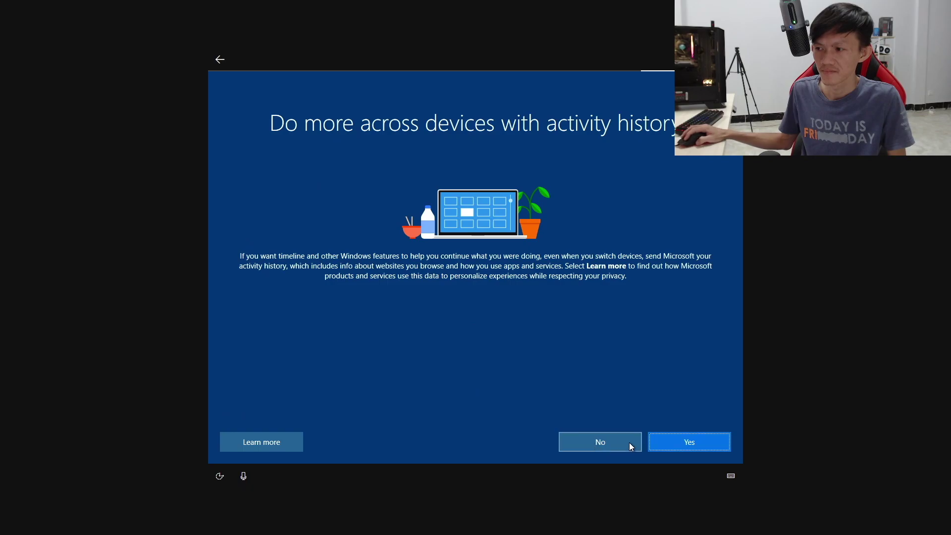
pyautogui.click(600, 442)
pyautogui.click(598, 442)
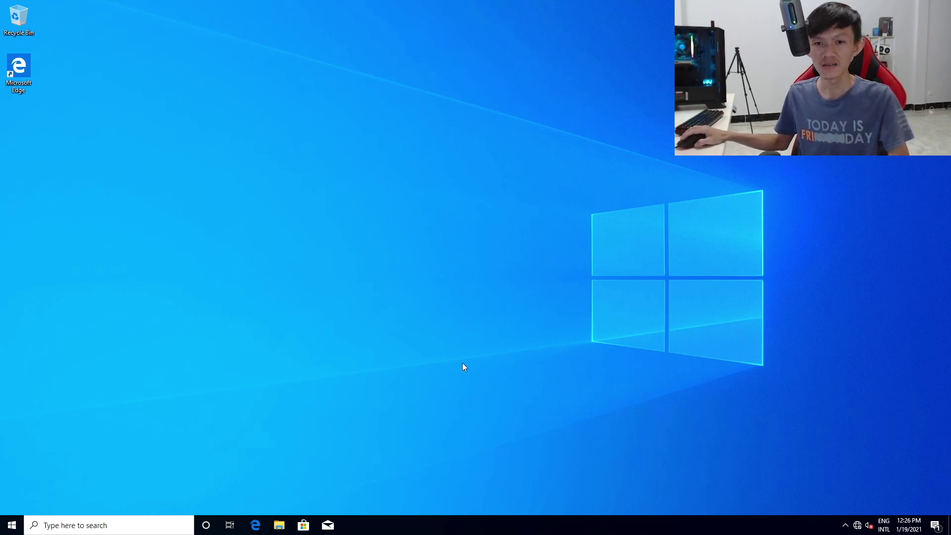
pyautogui.rightClick(404, 258)
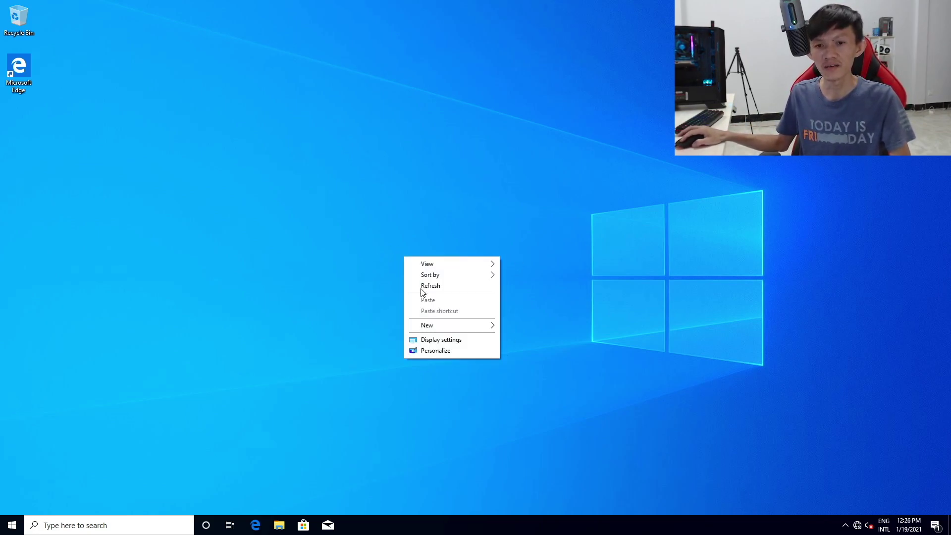
pyautogui.click(370, 289)
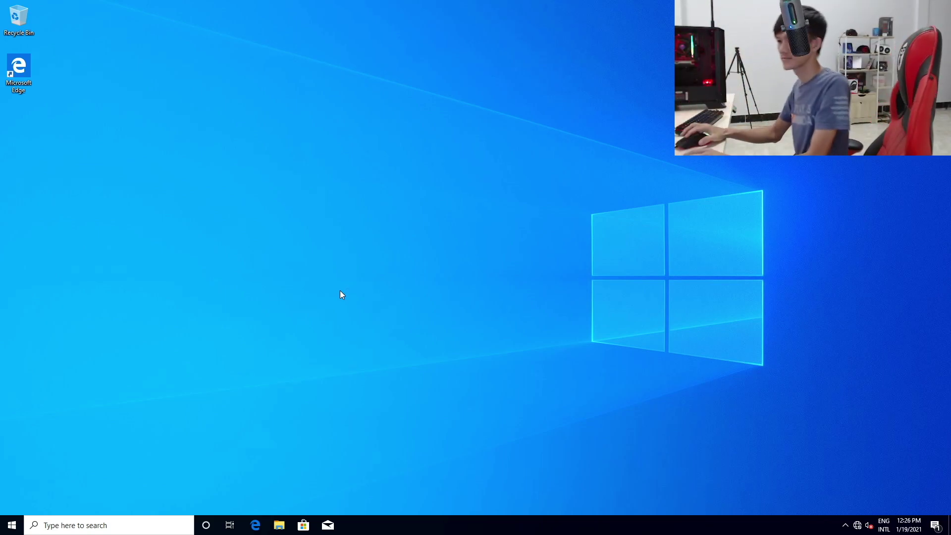
# Step: Connect to the One Gear Wi-Fi network with automatic connection enabled, entering the network security key
pyautogui.click(856, 526)
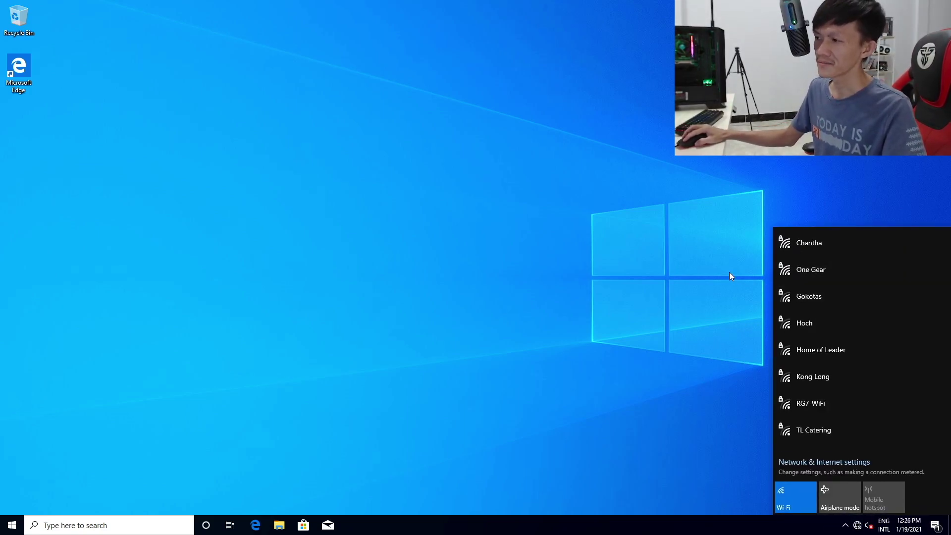
pyautogui.click(809, 273)
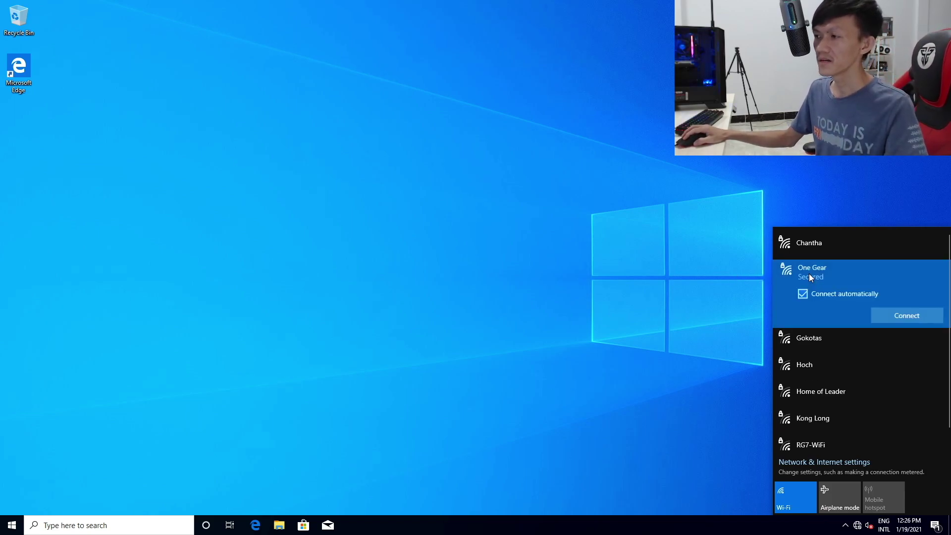
pyautogui.click(899, 313)
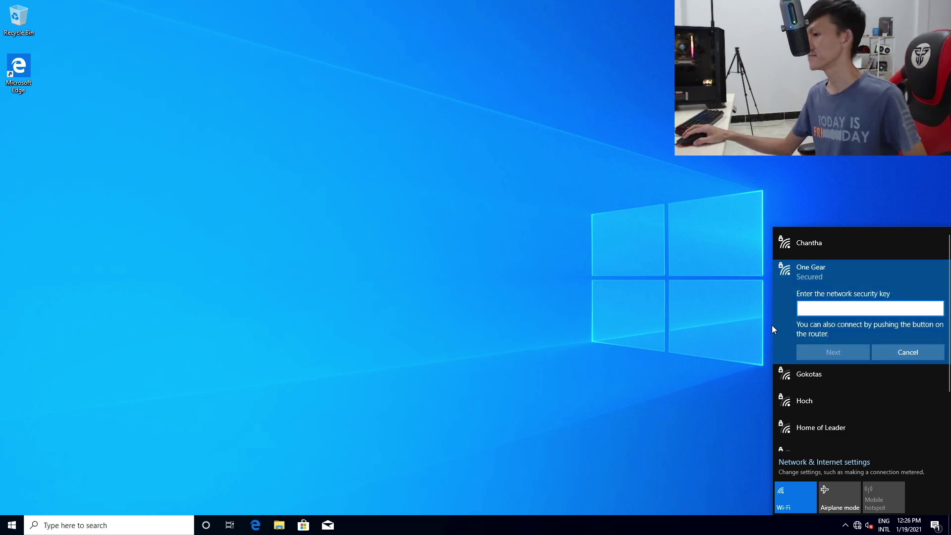
pyautogui.write('*********')
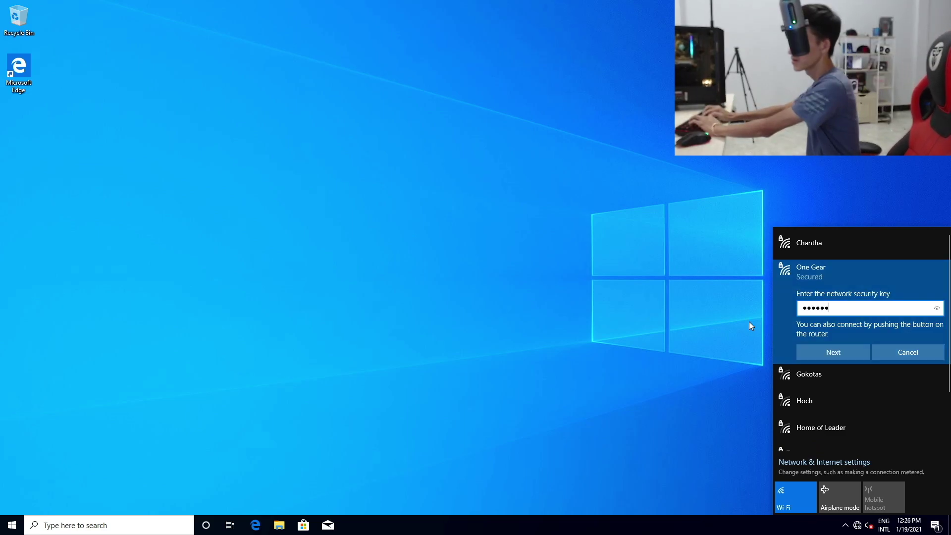
pyautogui.write('****')
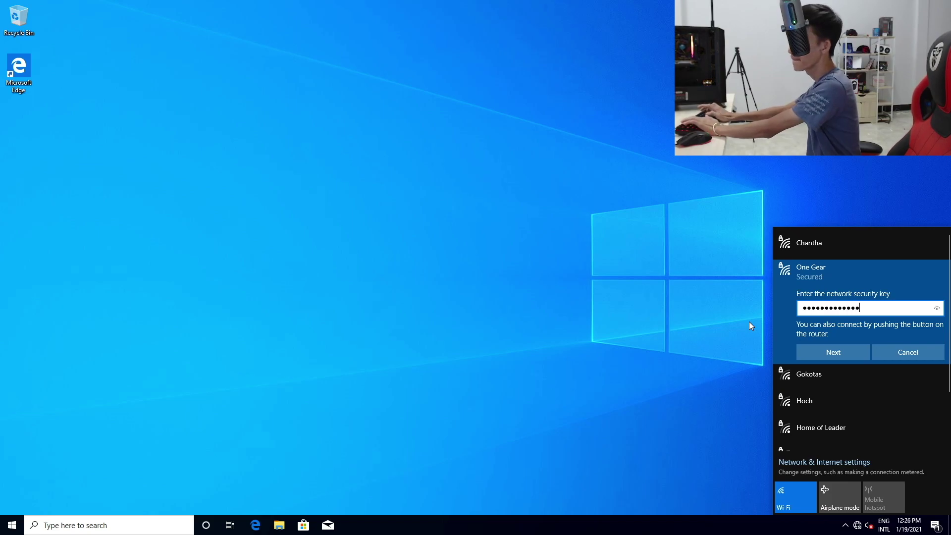
pyautogui.press('Return')
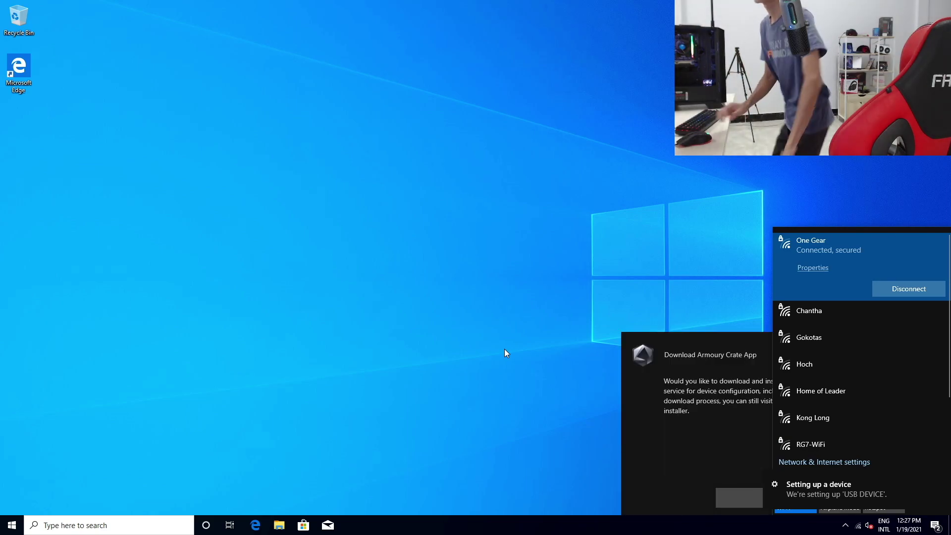
pyautogui.click(683, 267)
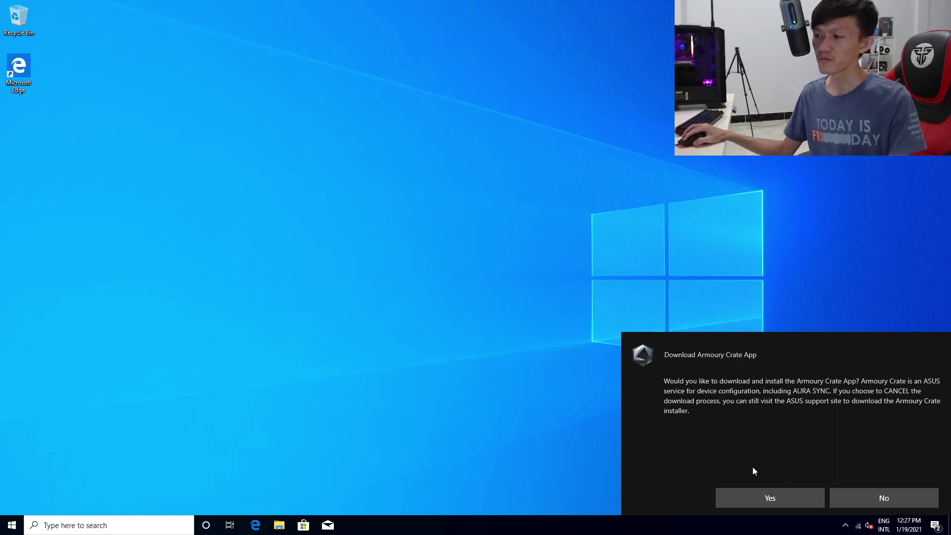
# Step: Accept the offer to download and install the Armoury Crate app
pyautogui.click(783, 497)
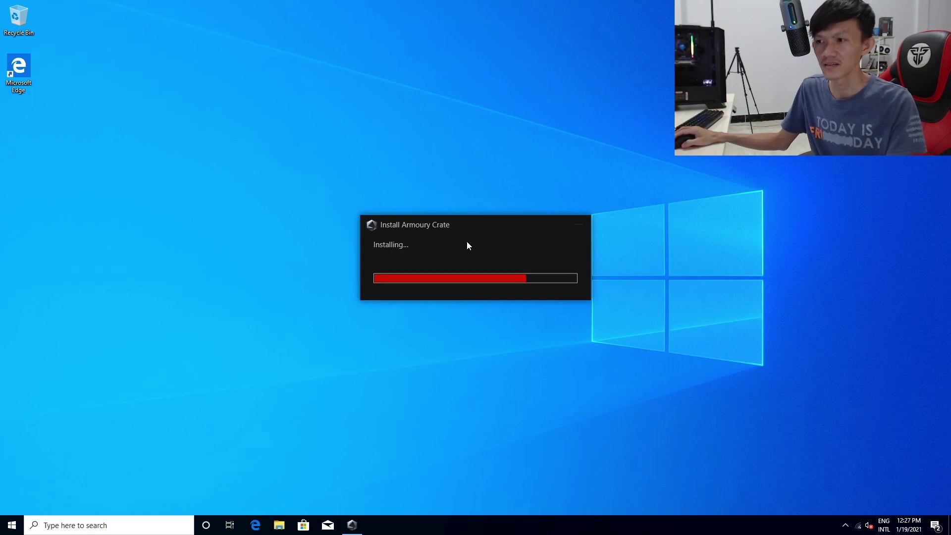
pyautogui.rightClick(232, 322)
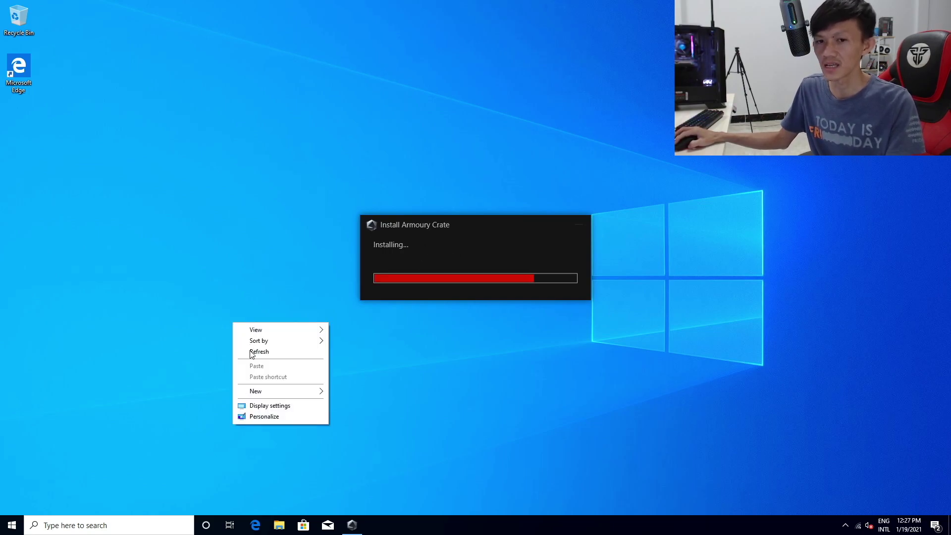
pyautogui.click(251, 348)
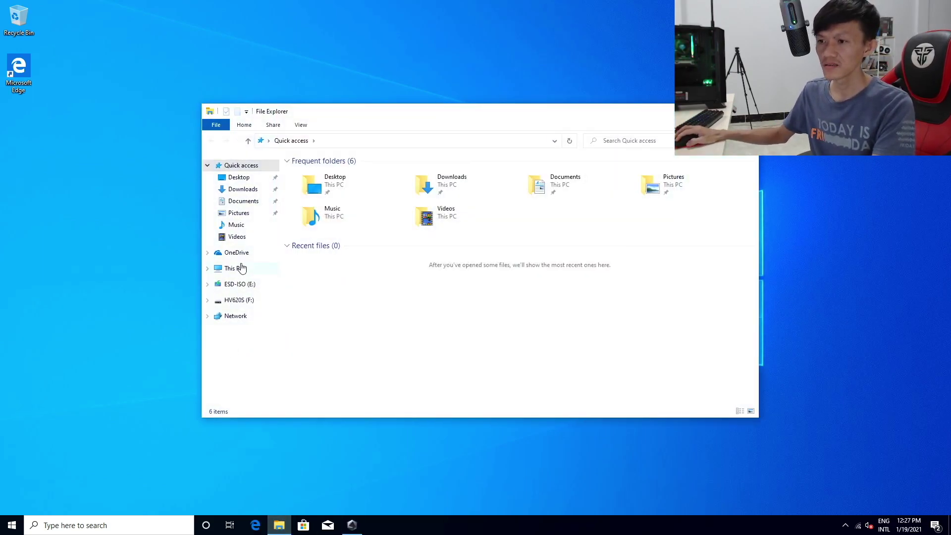
# Step: Open Computer Management for This PC and examine Device Manager for devices with missing drivers
pyautogui.click(232, 268)
pyautogui.rightClick(232, 268)
pyautogui.click(268, 291)
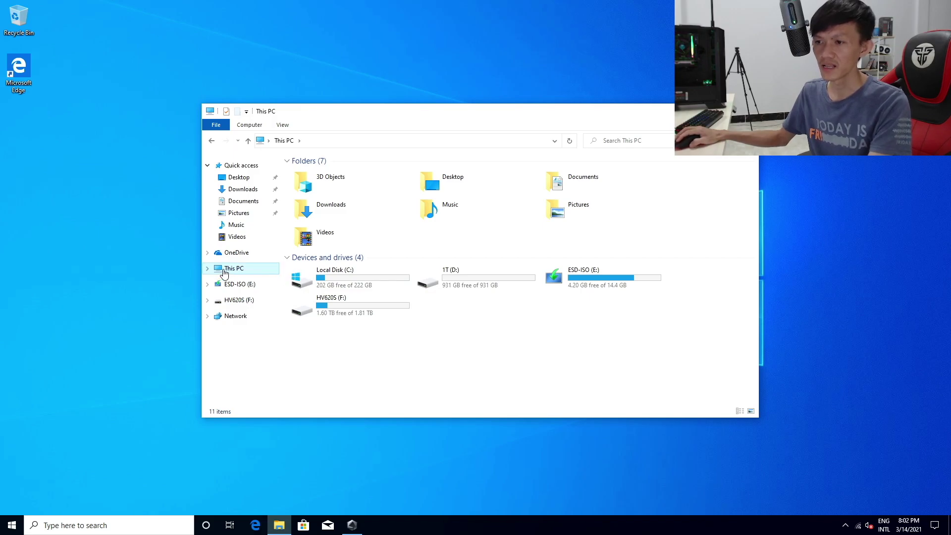
pyautogui.rightClick(224, 273)
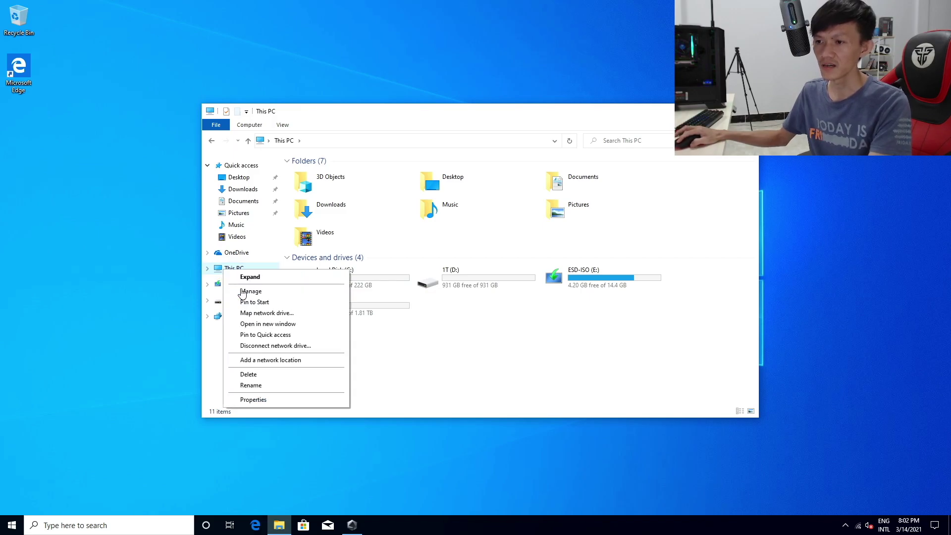
pyautogui.click(260, 291)
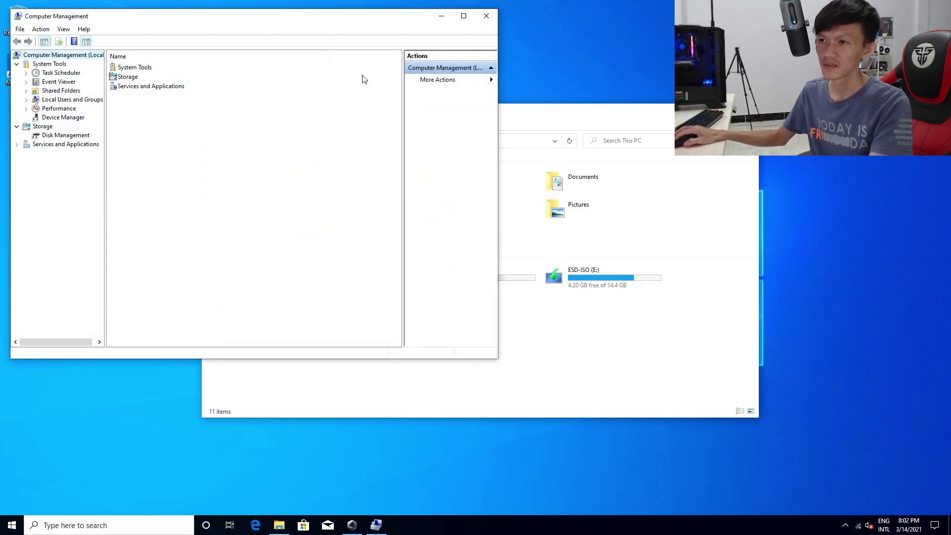
pyautogui.click(63, 118)
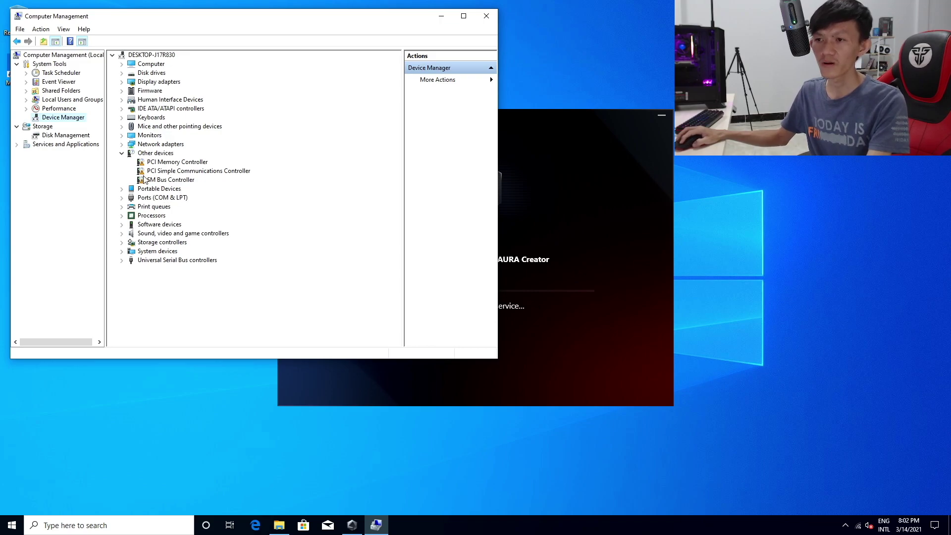
# Step: Close Computer Management and move the Armoury Crate installer window near the middle of the desktop
pyautogui.click(610, 128)
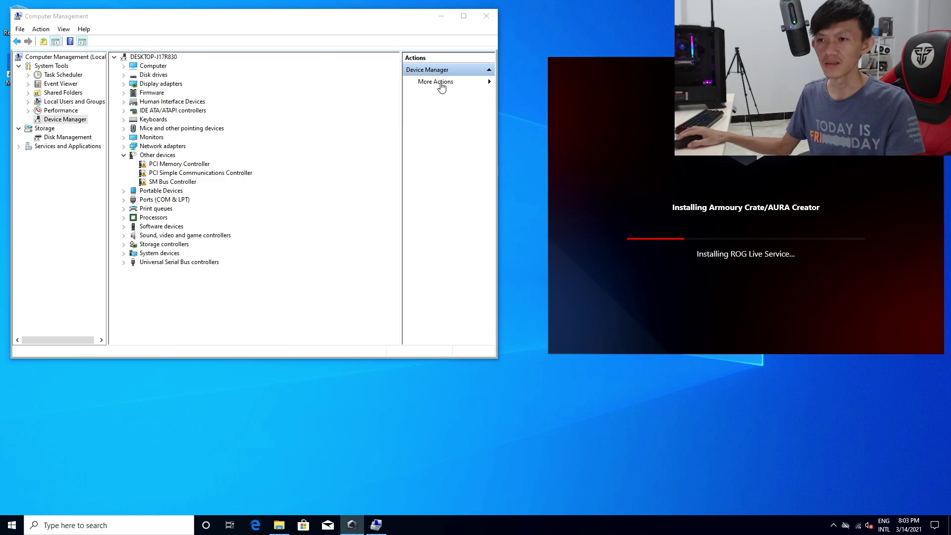
pyautogui.click(486, 16)
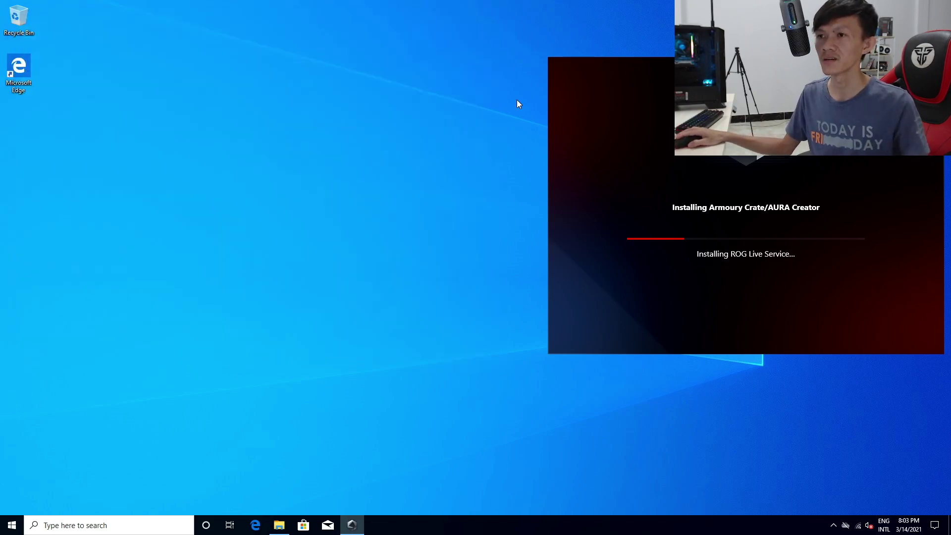
pyautogui.moveTo(611, 63); pyautogui.dragTo(308, 70)
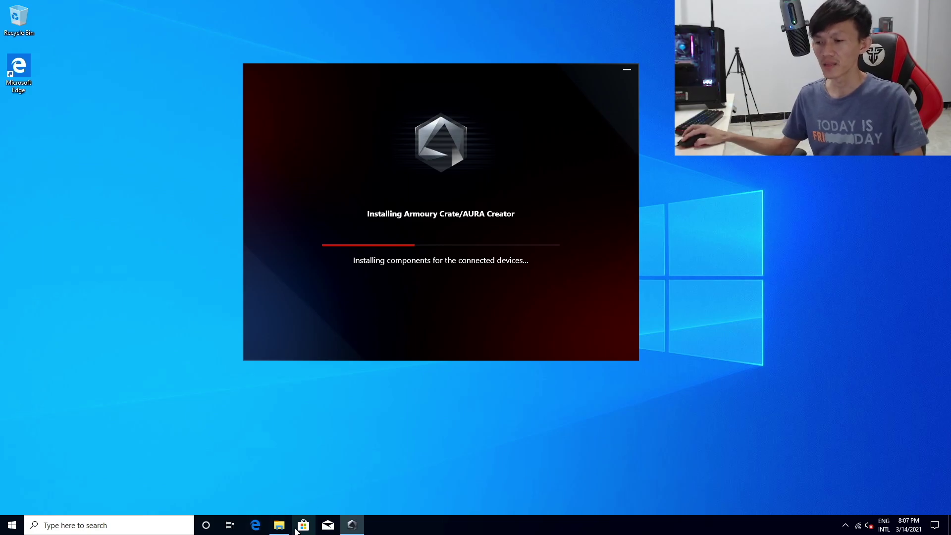
# Step: Install Khmer Unicode 2.0.1 from its setup file on the HV620S (F:) drive, allowing it to make changes to the device
pyautogui.moveTo(293, 531)
pyautogui.click(277, 475)
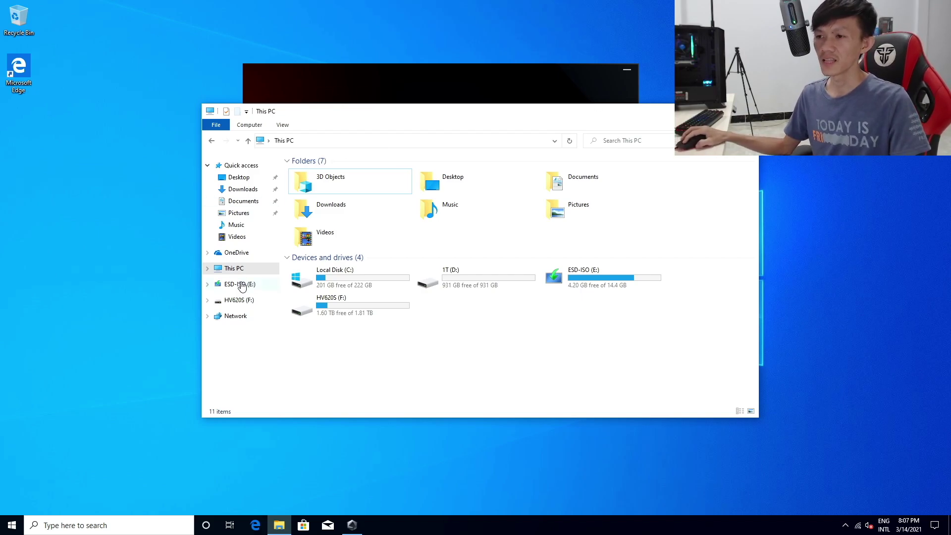
pyautogui.click(238, 303)
pyautogui.scroll(-8, 347, 307)
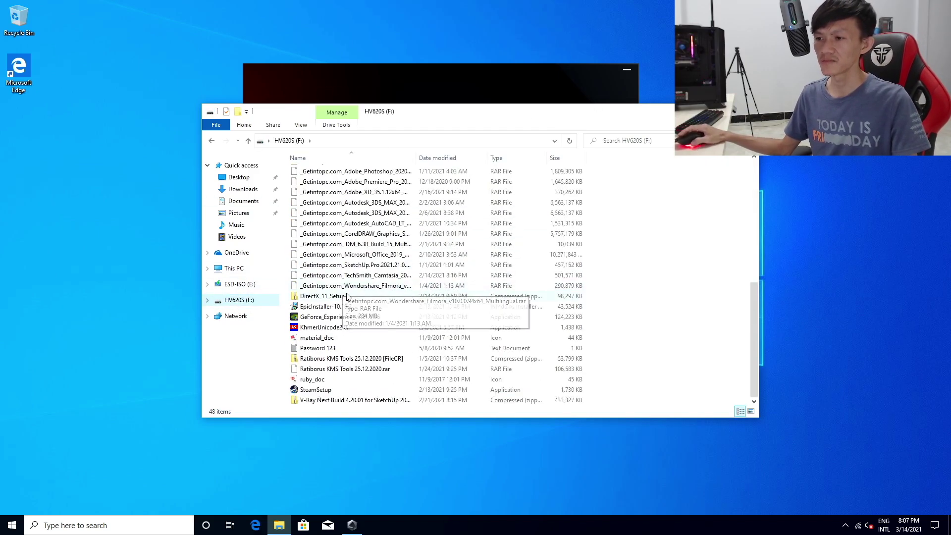
pyautogui.doubleClick(313, 328)
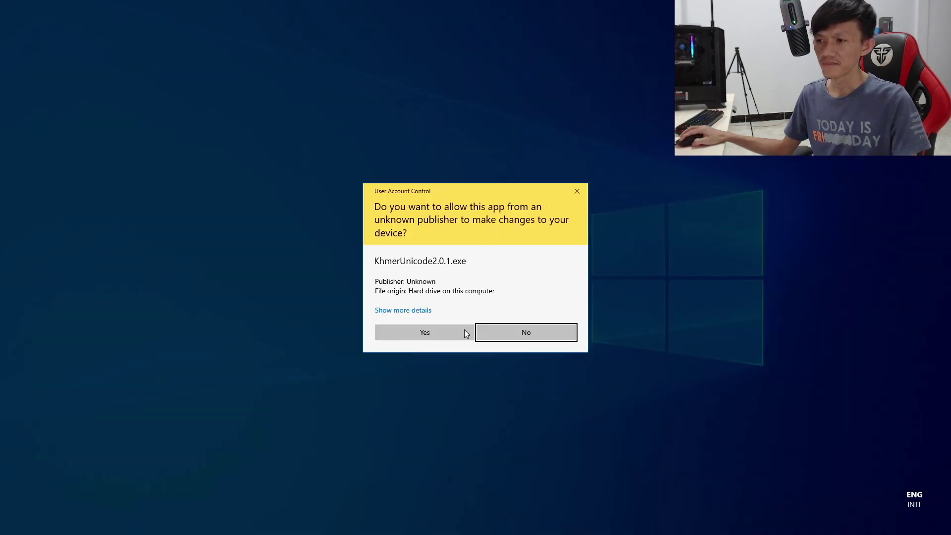
pyautogui.click(432, 337)
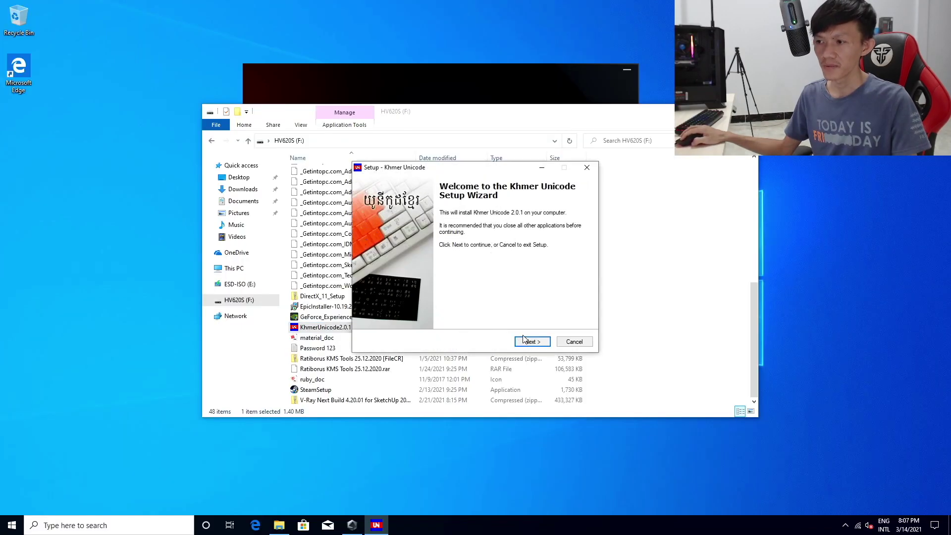
pyautogui.click(525, 342)
pyautogui.click(526, 342)
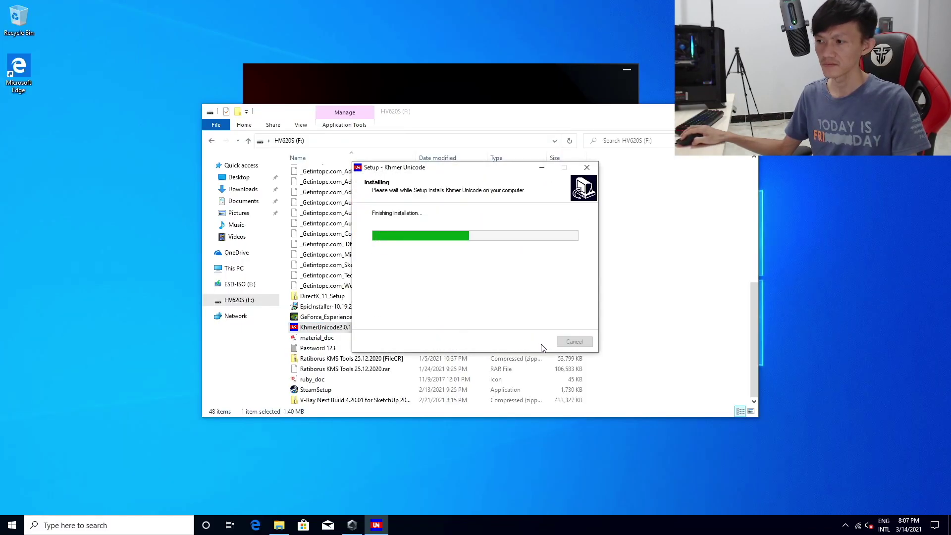
pyautogui.click(532, 342)
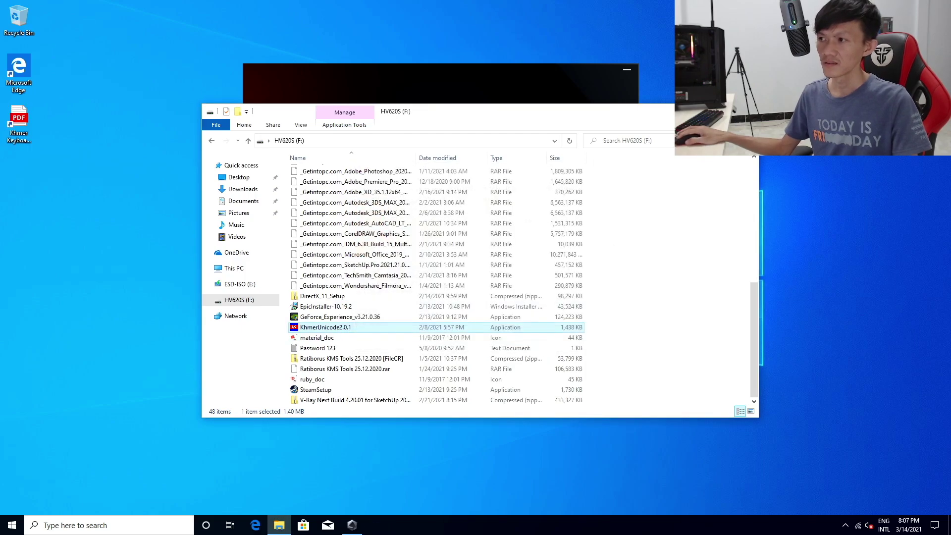
# Step: Minimize File Explorer, then add the Khmer (NIDA) keyboard to the Khmer language options and remove the unavailable input method
pyautogui.click(701, 111)
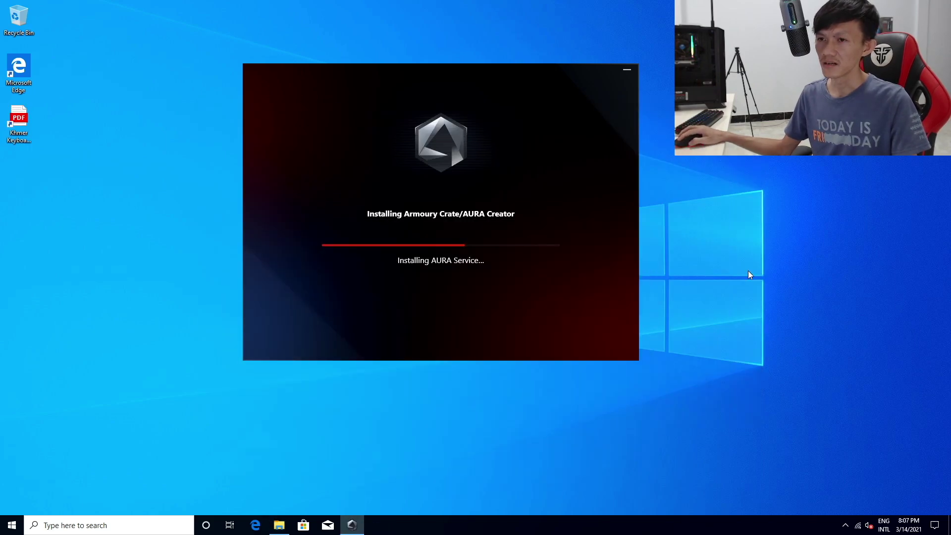
pyautogui.click(884, 525)
pyautogui.click(864, 501)
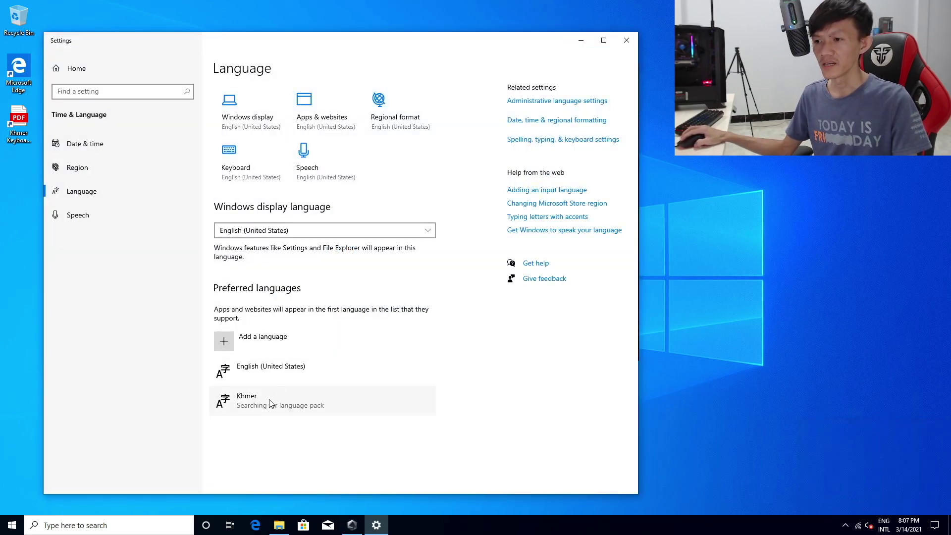
pyautogui.click(323, 412)
pyautogui.click(358, 431)
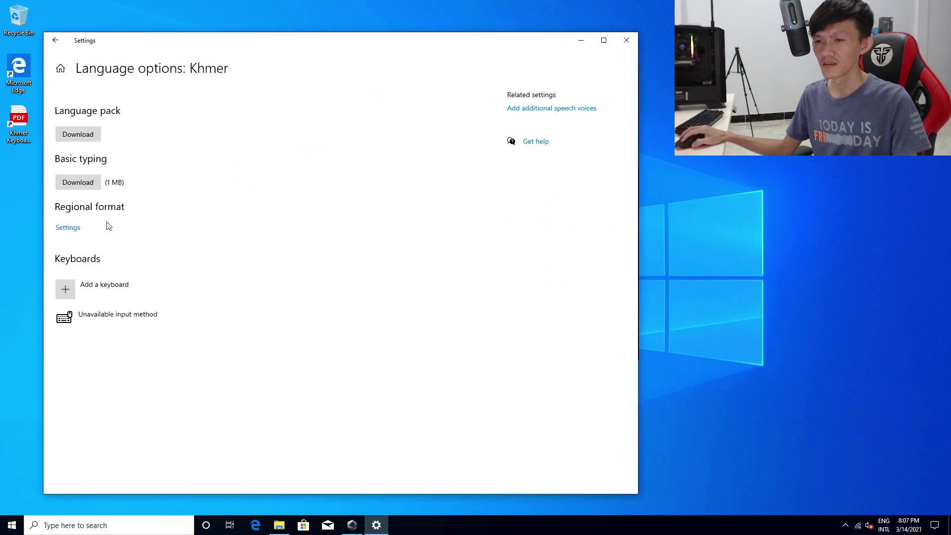
pyautogui.click(105, 286)
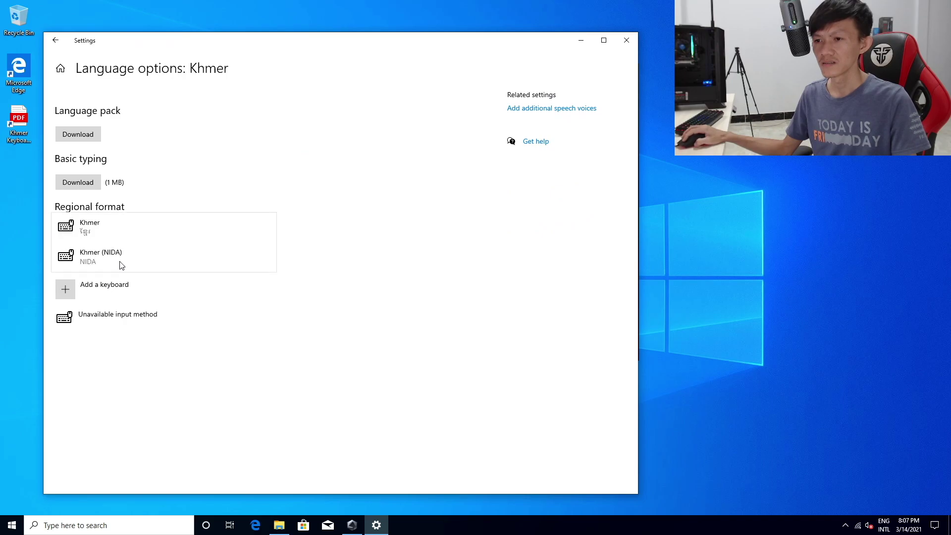
pyautogui.click(88, 260)
pyautogui.click(120, 317)
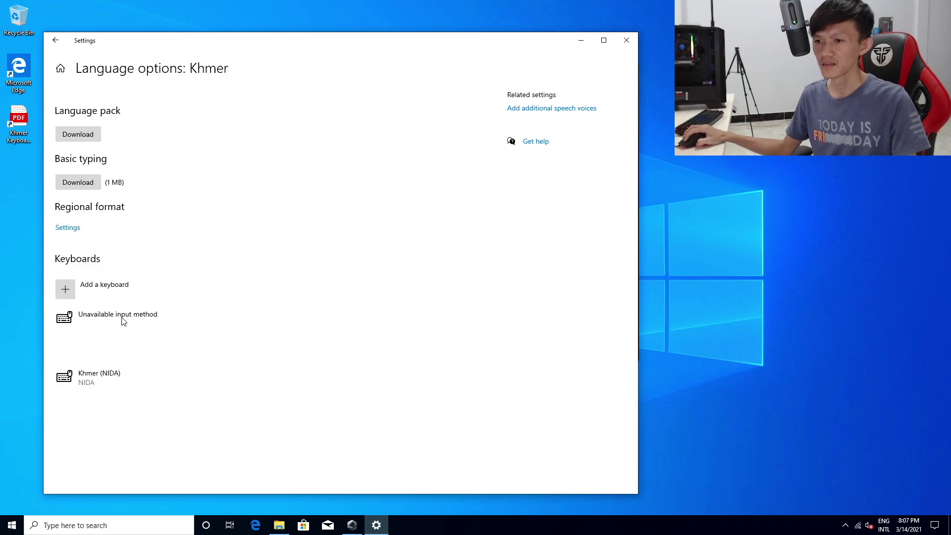
pyautogui.click(245, 354)
# Step: Remove the US keyboard from the English (United States) language options, close Settings and check the list of input methods
pyautogui.click(55, 40)
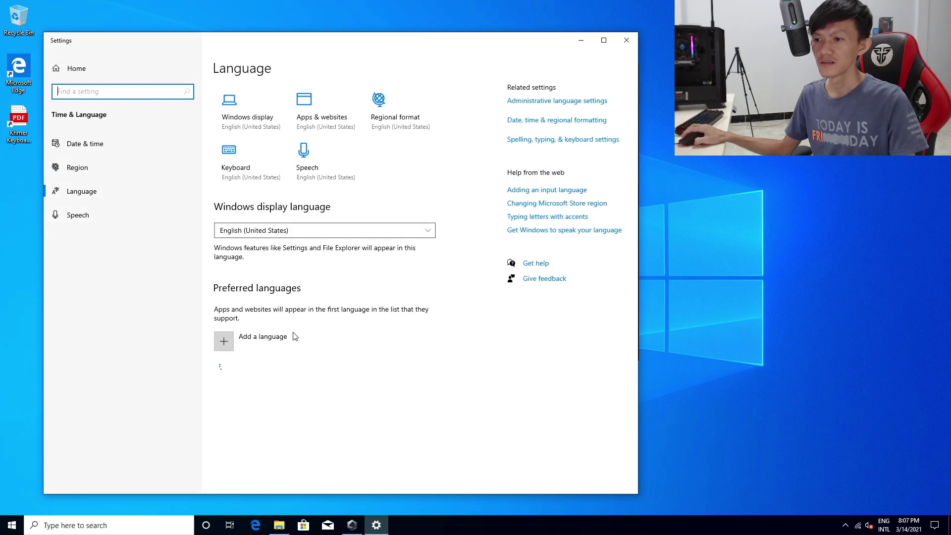
pyautogui.click(275, 374)
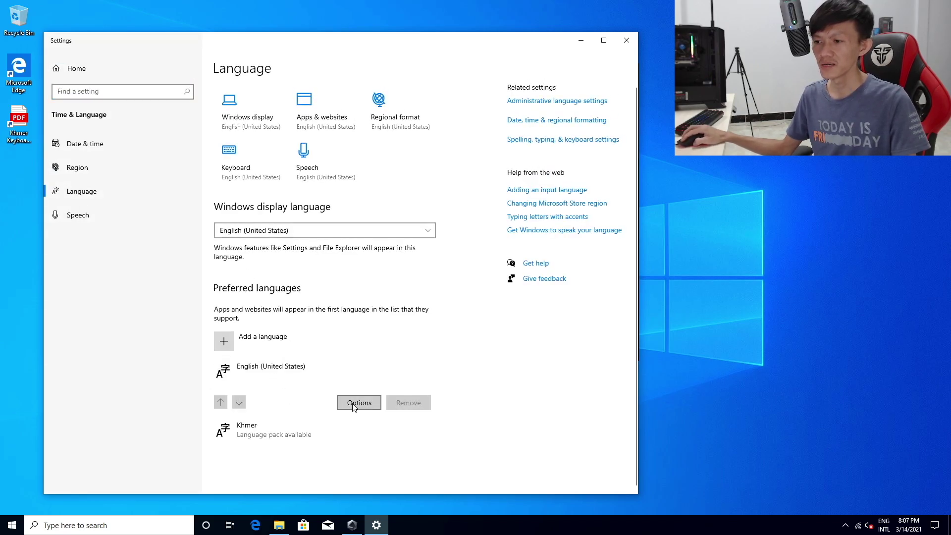
pyautogui.click(357, 402)
pyautogui.click(105, 392)
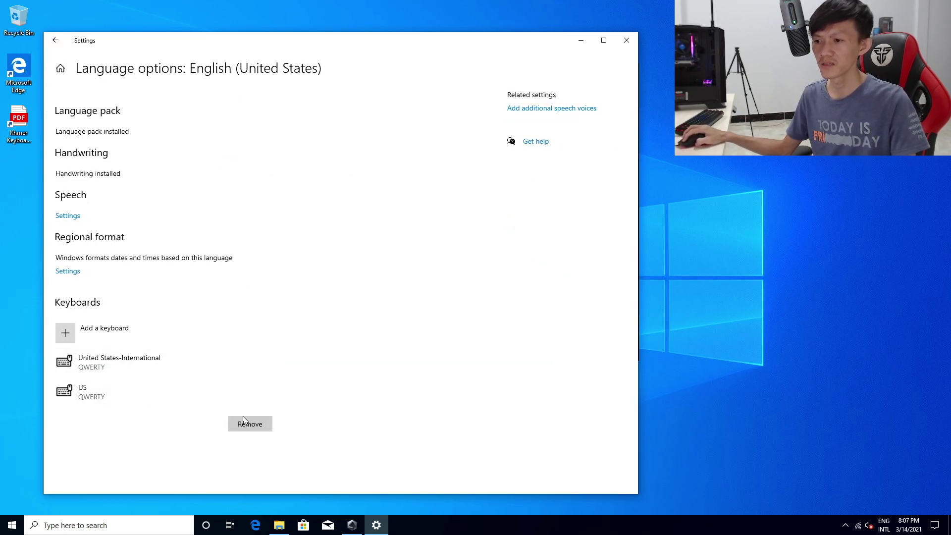
pyautogui.click(256, 426)
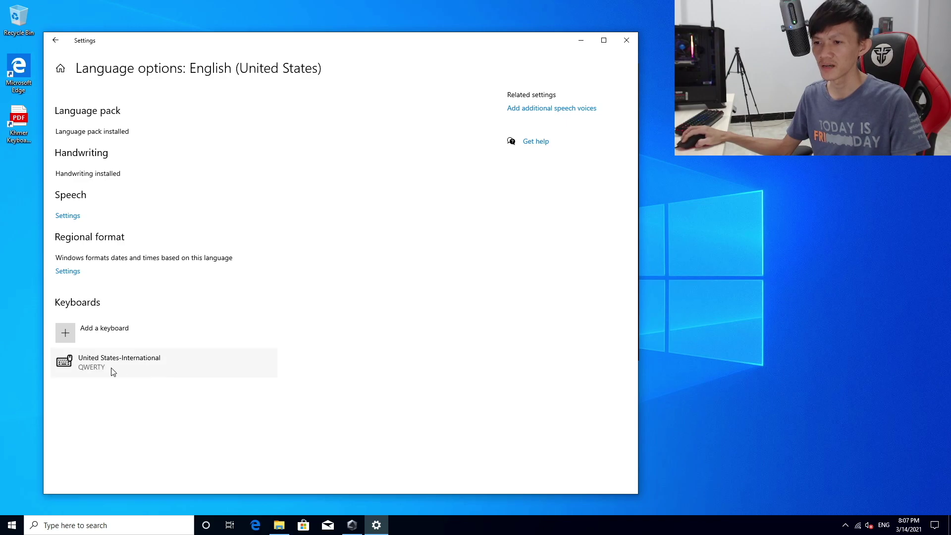
pyautogui.click(627, 40)
pyautogui.click(881, 524)
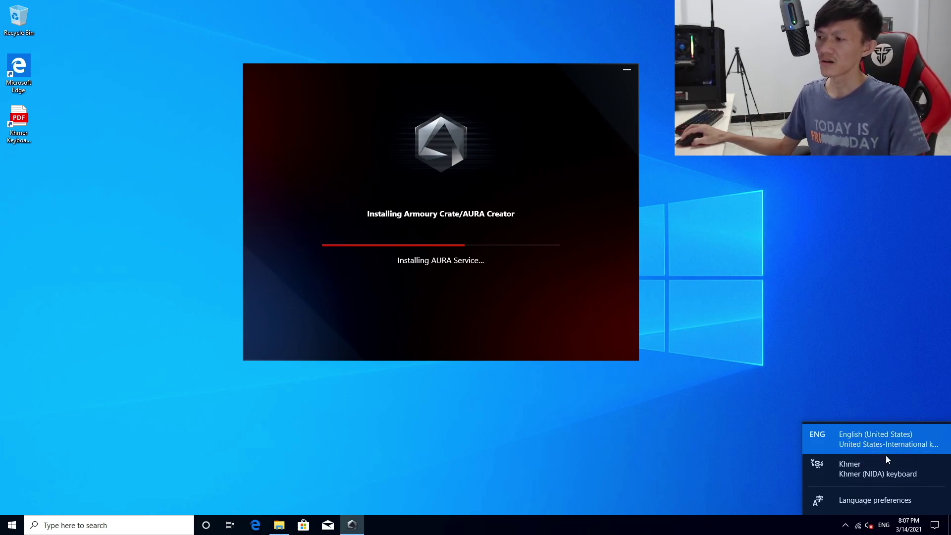
pyautogui.click(475, 456)
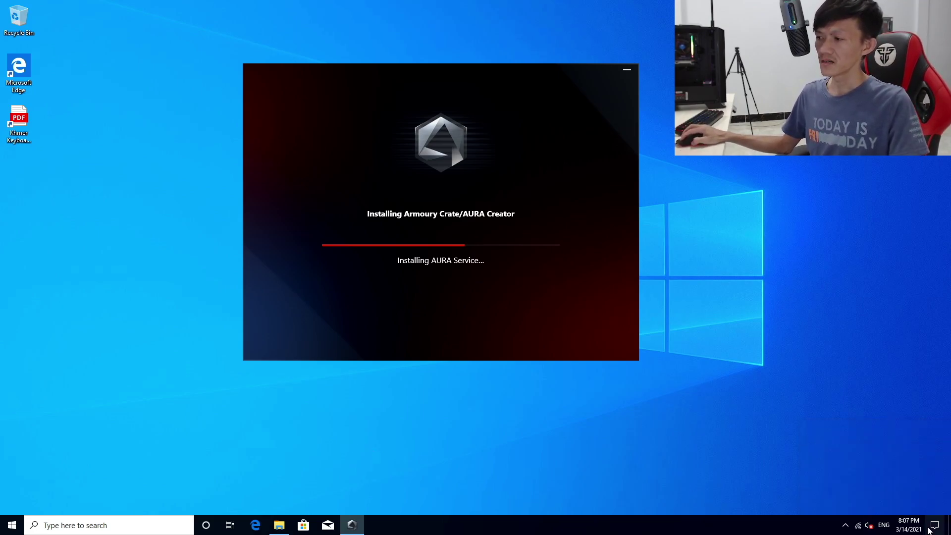
# Step: Set the time zone to (UTC+07:00) Bangkok, Hanoi, Jakarta in Date & time settings and switch the automatic time zone option
pyautogui.click(4, 528)
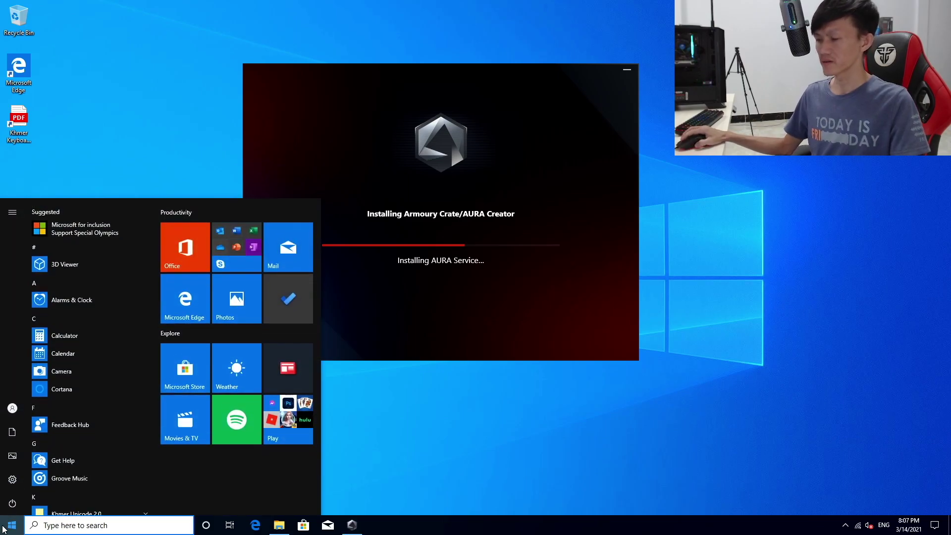
pyautogui.write('dat')
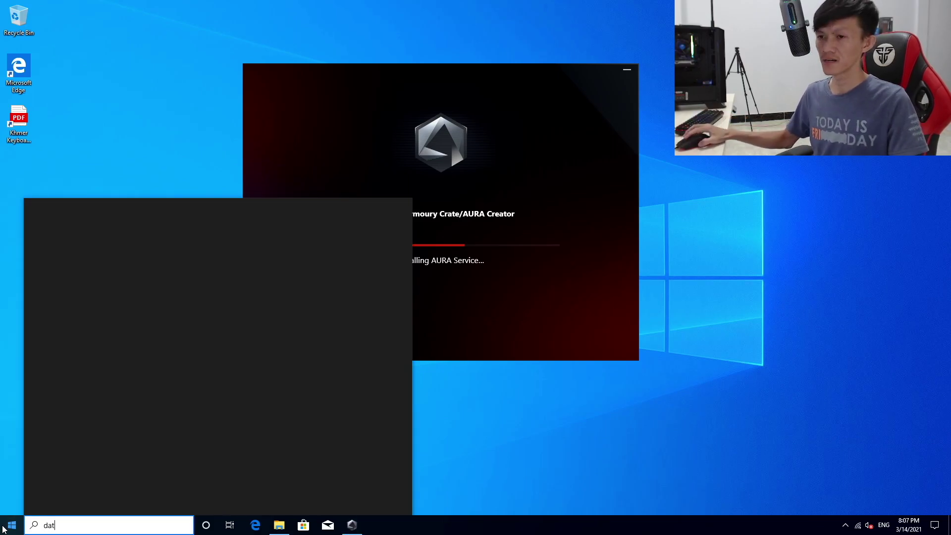
pyautogui.write('e')
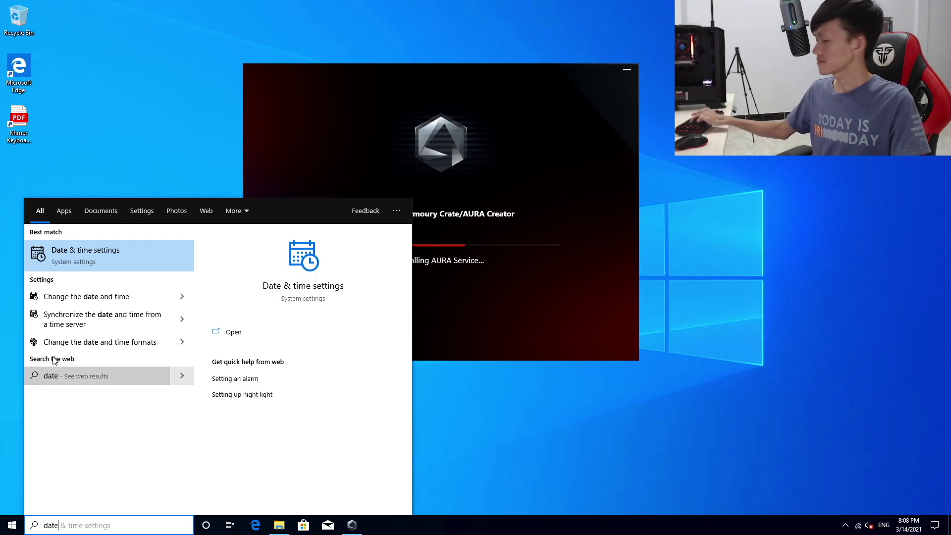
pyautogui.click(91, 257)
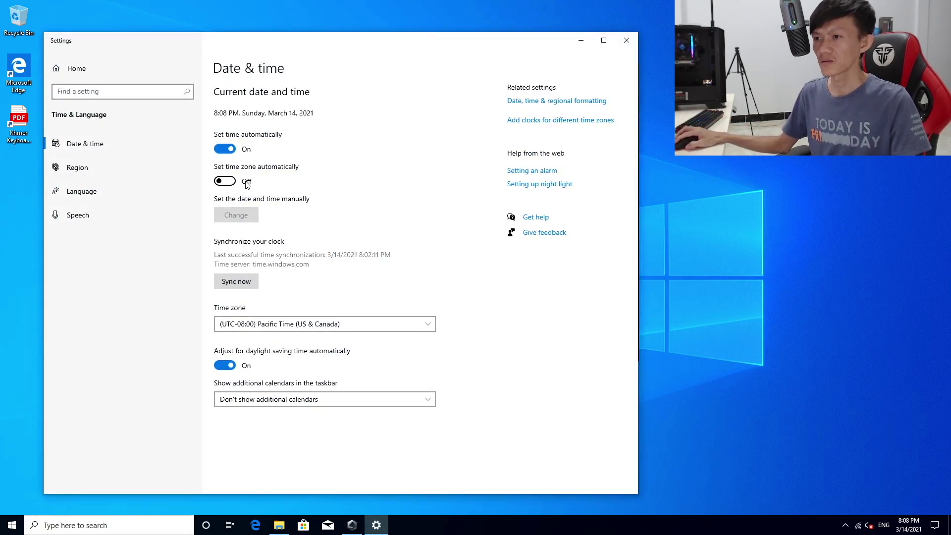
pyautogui.click(230, 324)
pyautogui.scroll(-20, 297, 353)
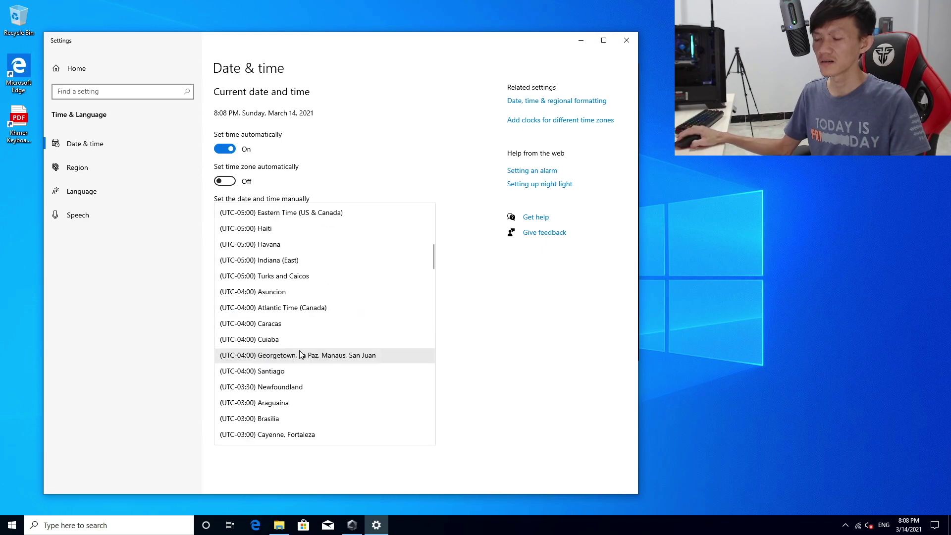
pyautogui.scroll(-5, 293, 355)
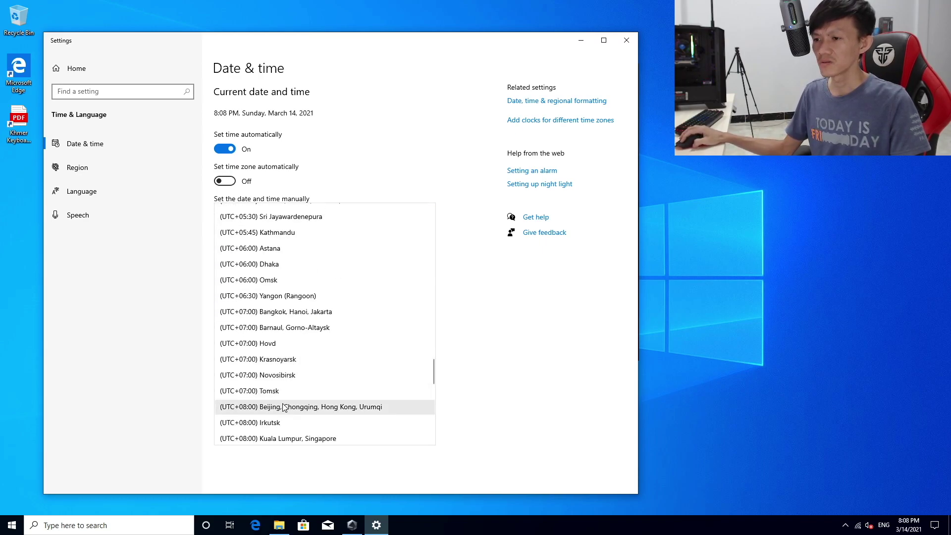
pyautogui.click(256, 312)
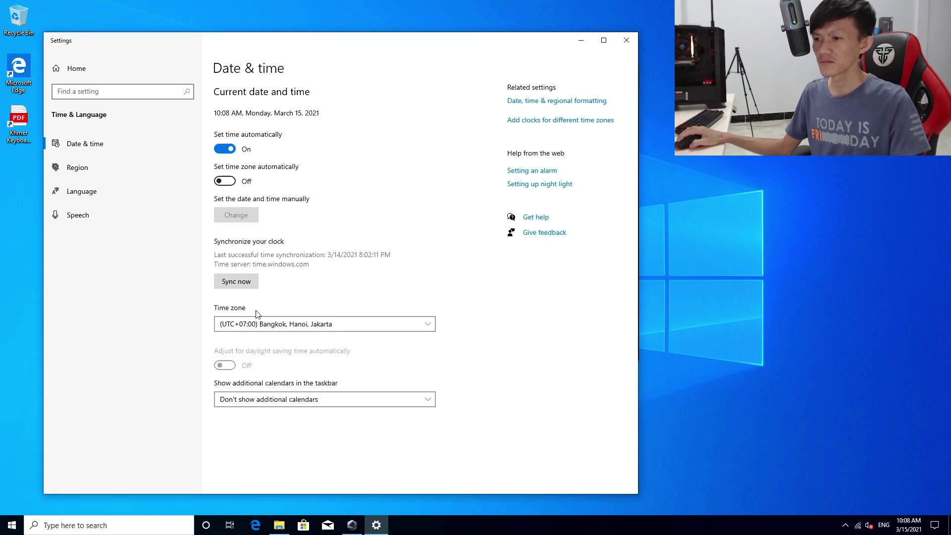
pyautogui.click(225, 181)
pyautogui.click(626, 40)
# Step: Refresh the desktop
pyautogui.rightClick(706, 327)
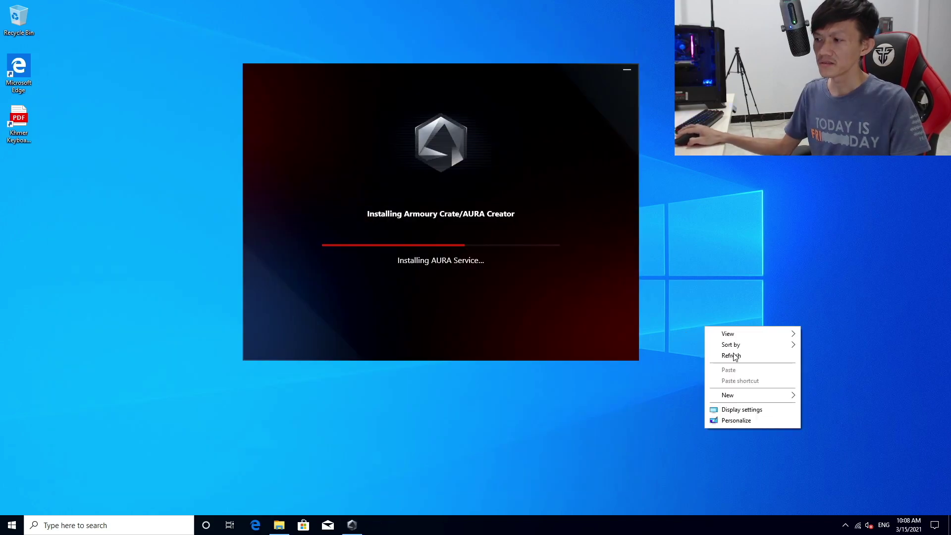
pyautogui.click(731, 356)
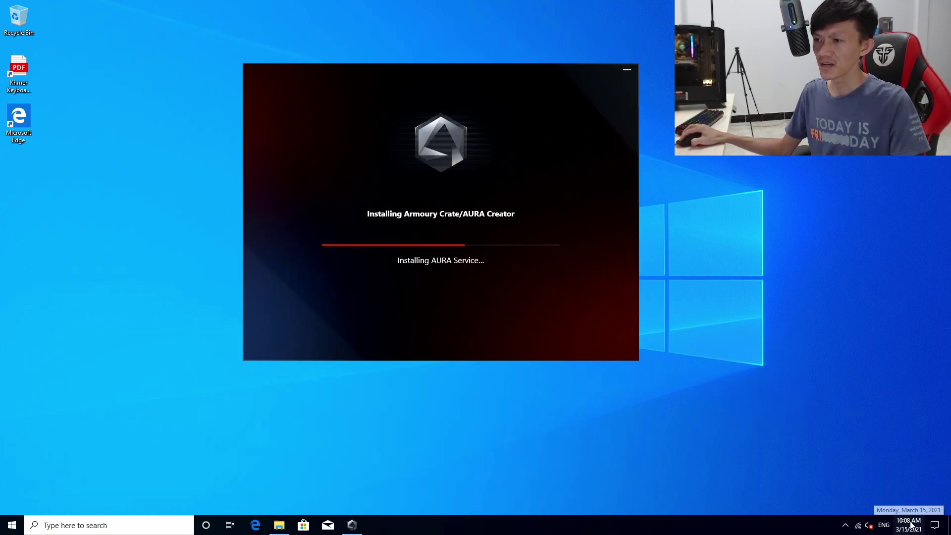
pyautogui.rightClick(862, 328)
pyautogui.click(877, 356)
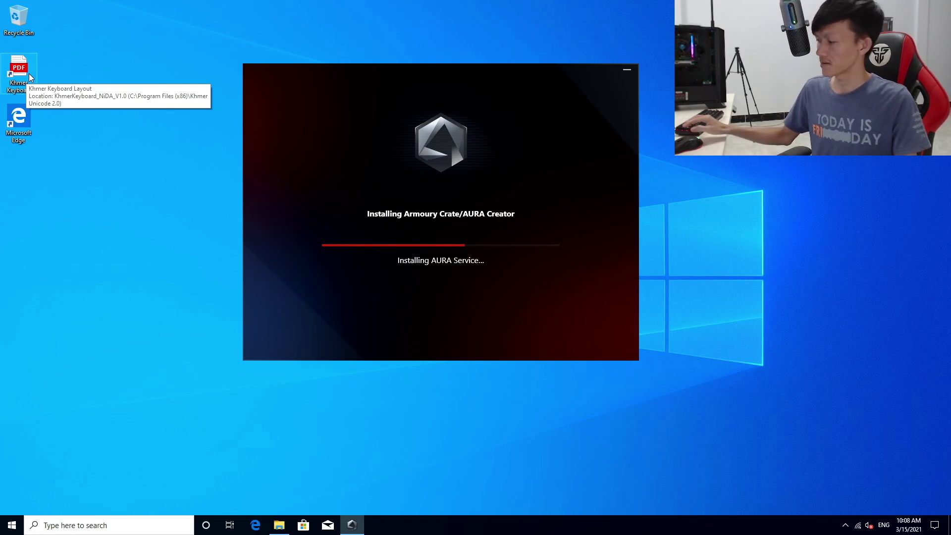
# Step: Mount the ProPlus2019.en-US disc image from the Microsoft Office 2019 Pro Plus Retail folder on HV620S (F:) and run its Setup
pyautogui.click(278, 525)
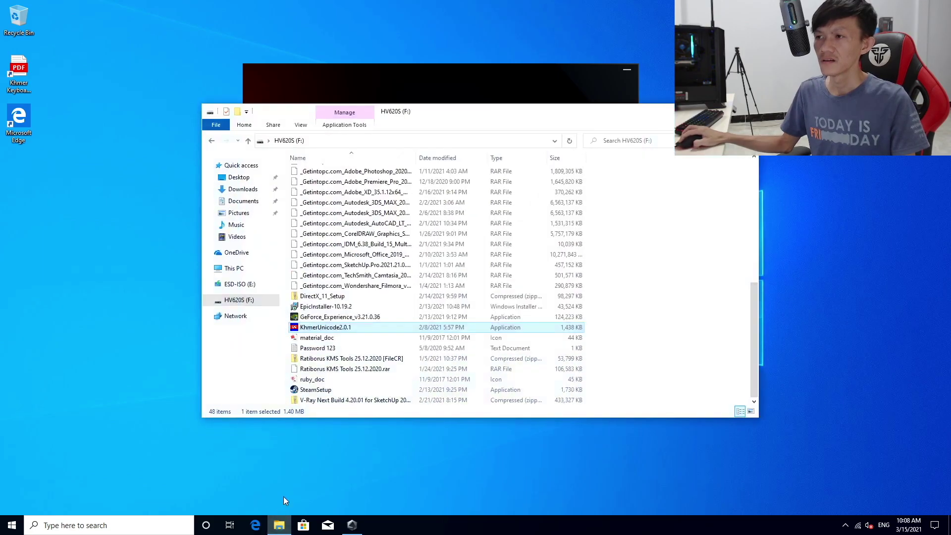
pyautogui.scroll(5, 297, 297)
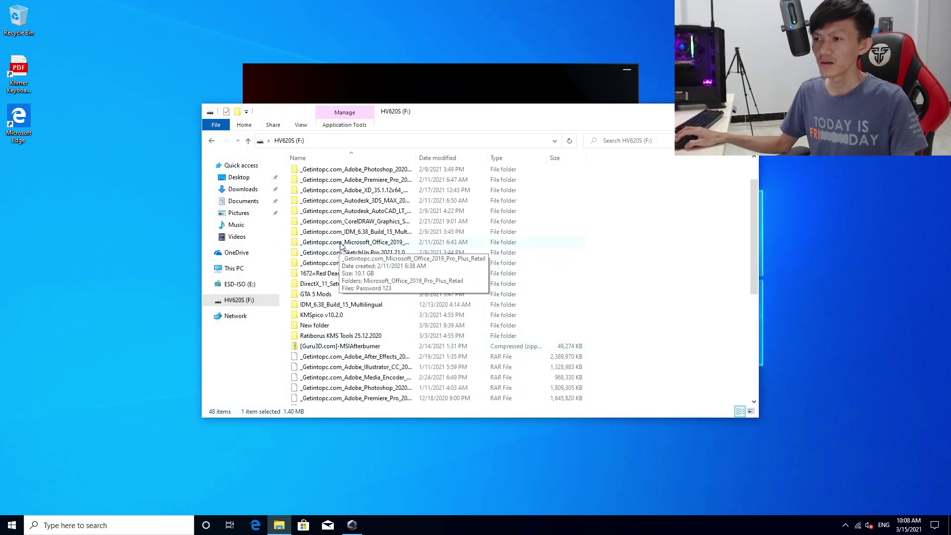
pyautogui.doubleClick(325, 254)
pyautogui.doubleClick(322, 173)
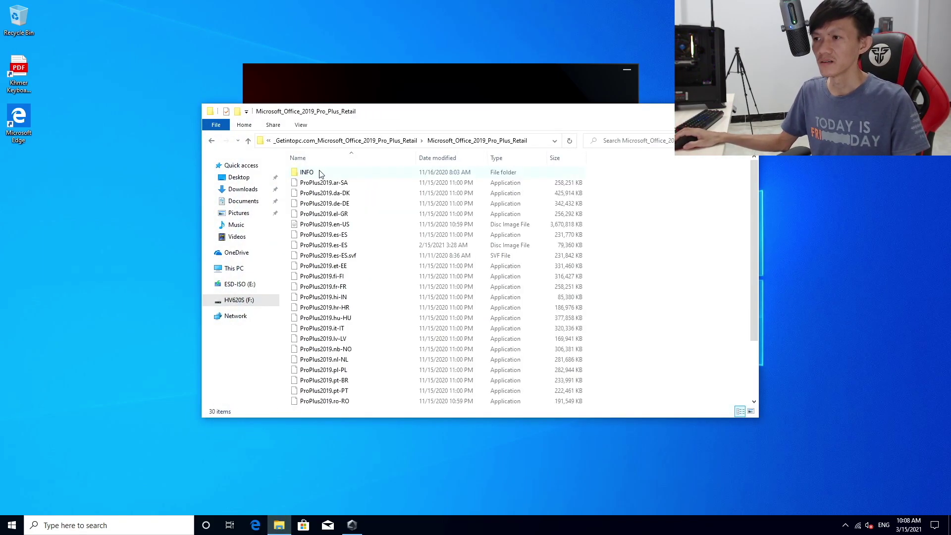
pyautogui.doubleClick(322, 226)
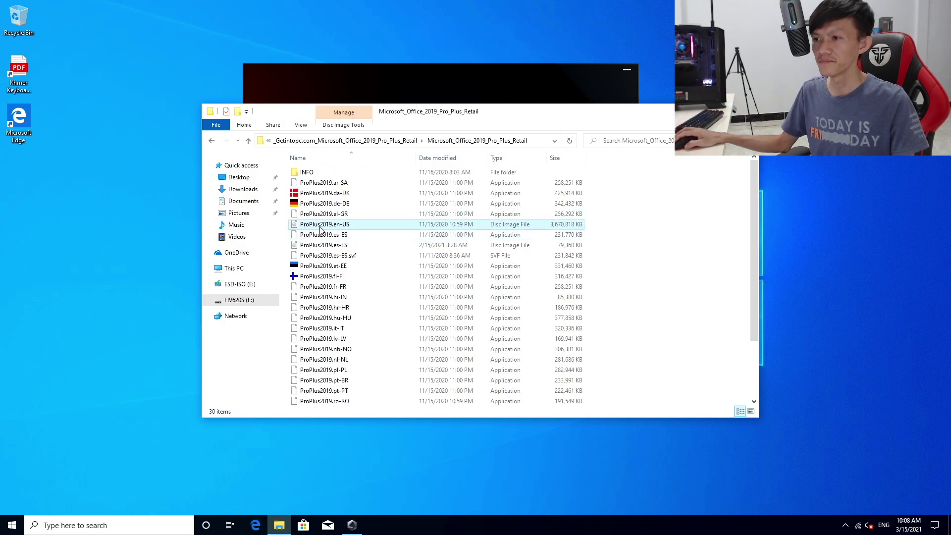
pyautogui.click(314, 195)
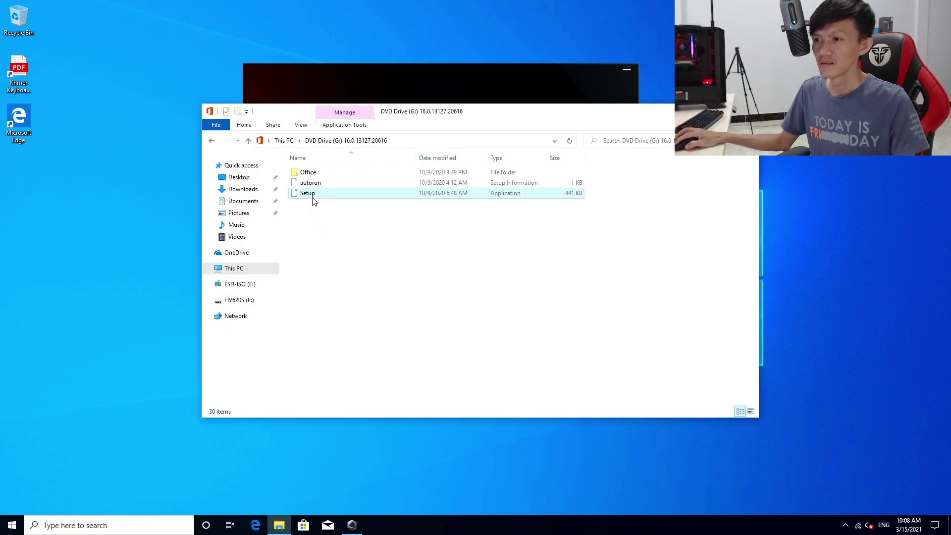
pyautogui.click(703, 111)
pyautogui.rightClick(727, 168)
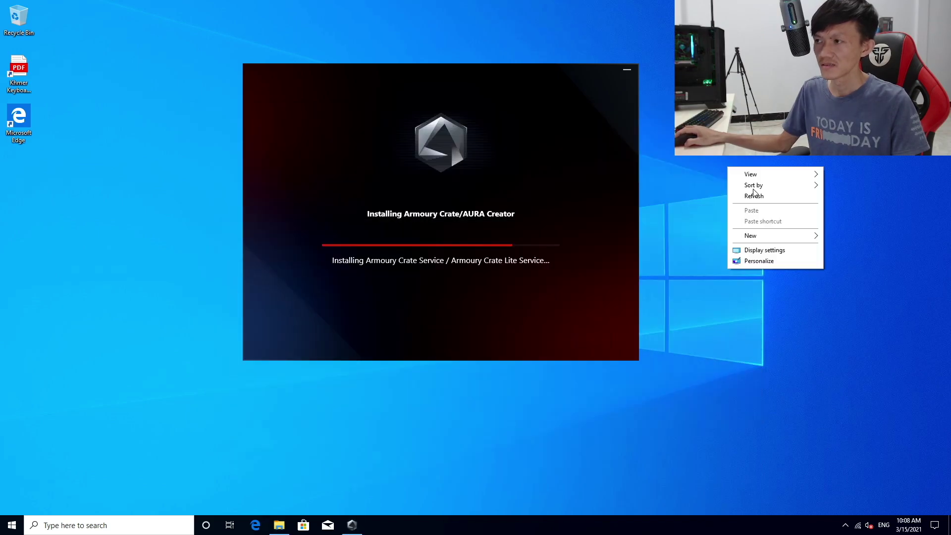
pyautogui.click(423, 324)
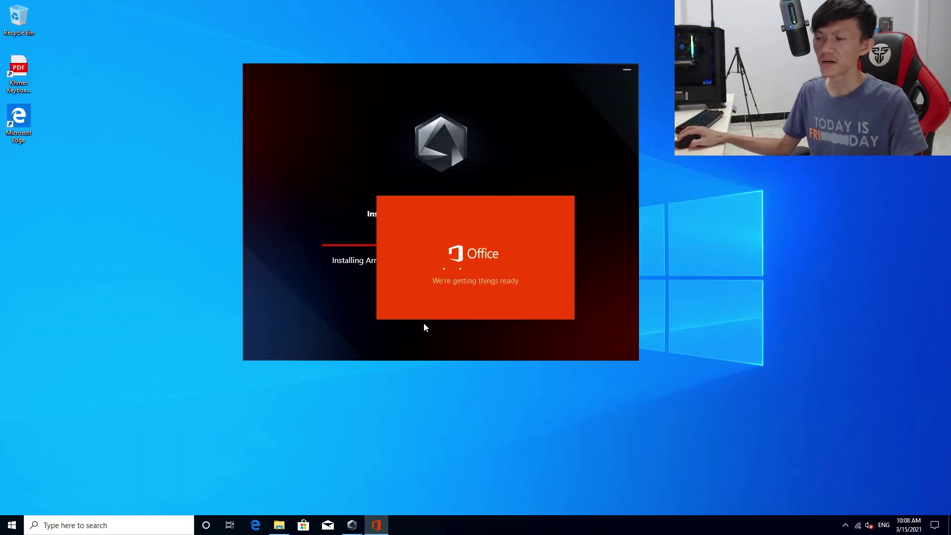
# Step: Bring the Office installer in front of the Armoury Crate installer and minimize the Armoury Crate window
pyautogui.moveTo(448, 207); pyautogui.dragTo(742, 168)
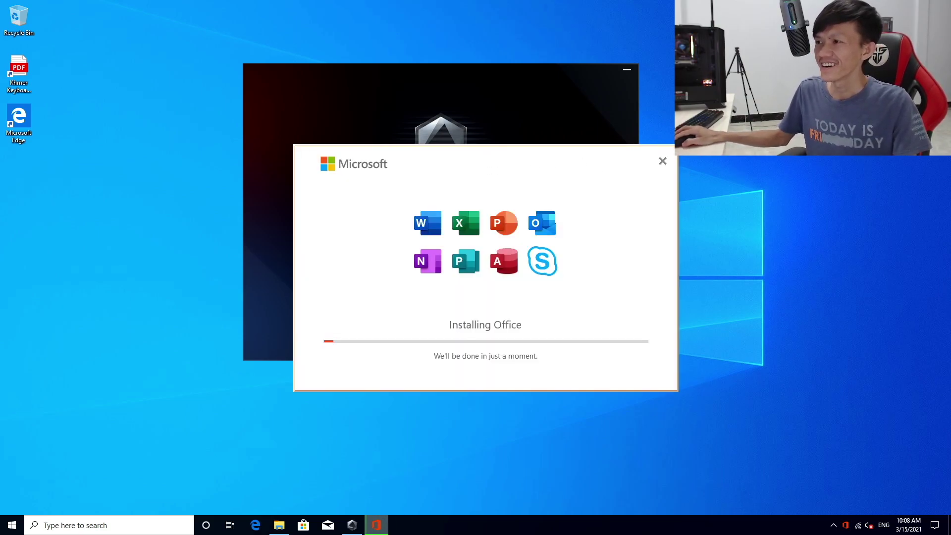
pyautogui.moveTo(352, 81); pyautogui.dragTo(144, 85)
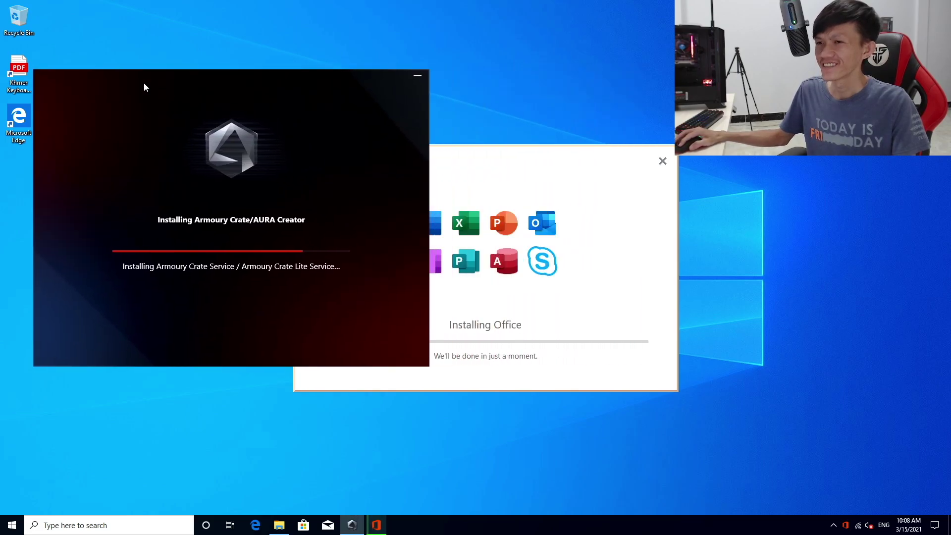
pyautogui.click(484, 157)
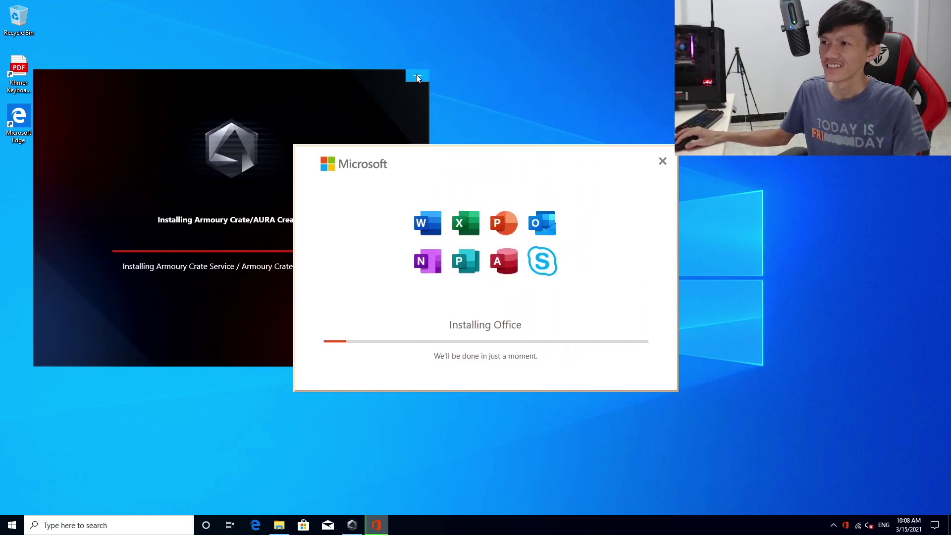
pyautogui.click(418, 75)
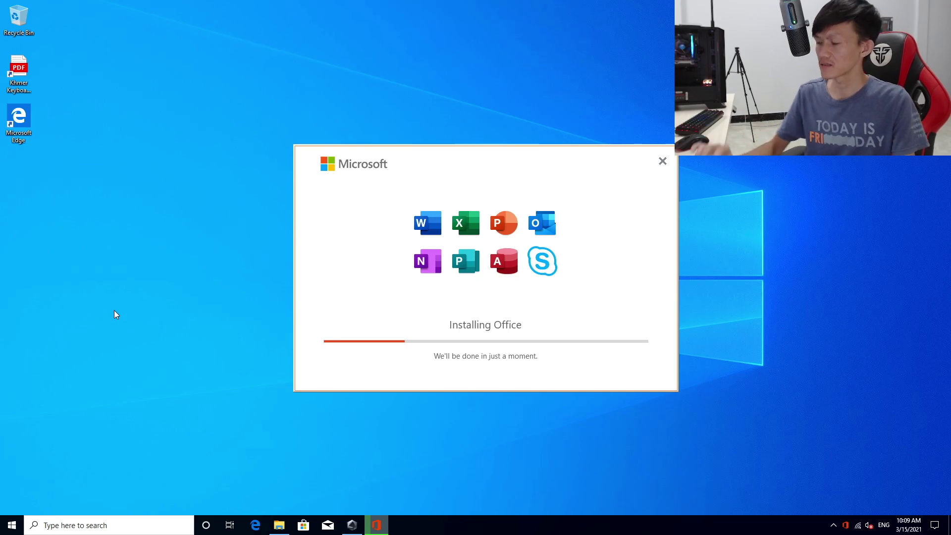
pyautogui.click(353, 529)
pyautogui.click(352, 528)
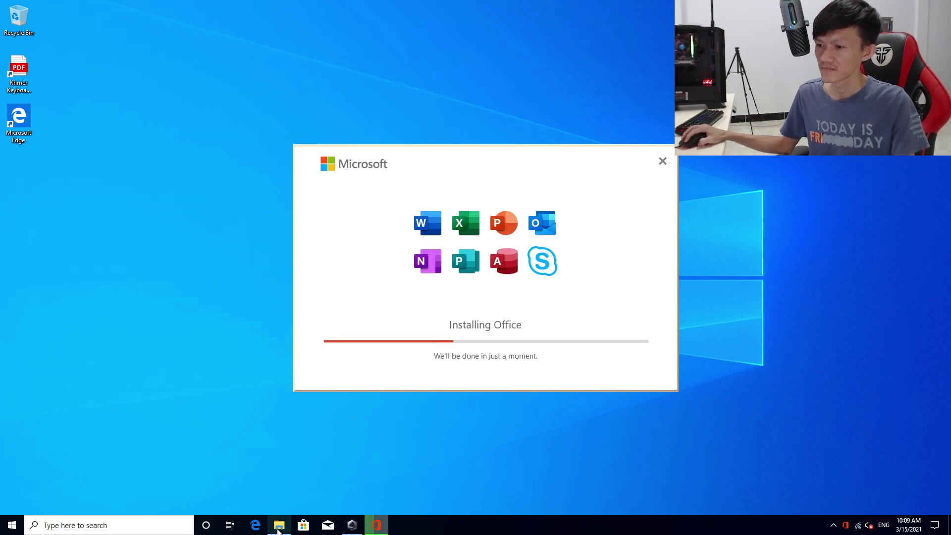
pyautogui.rightClick(447, 530)
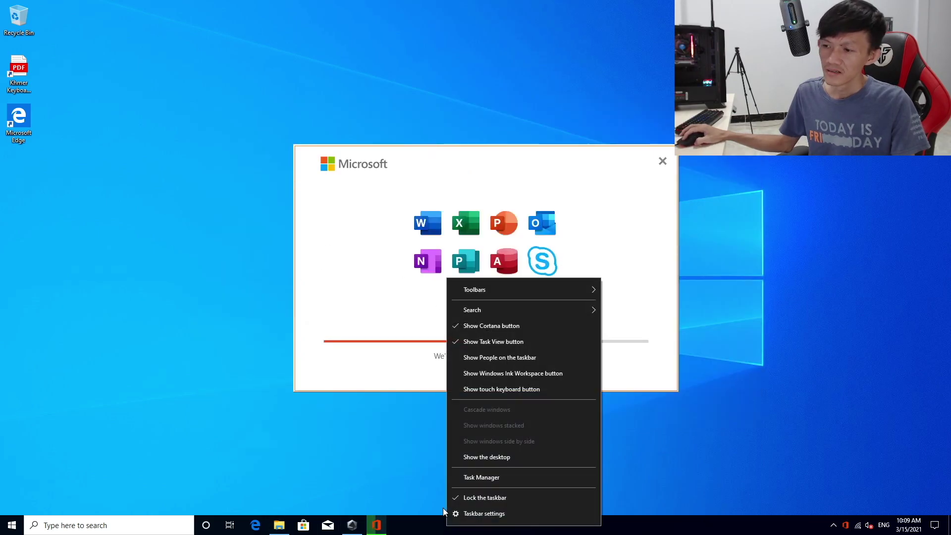
pyautogui.click(373, 486)
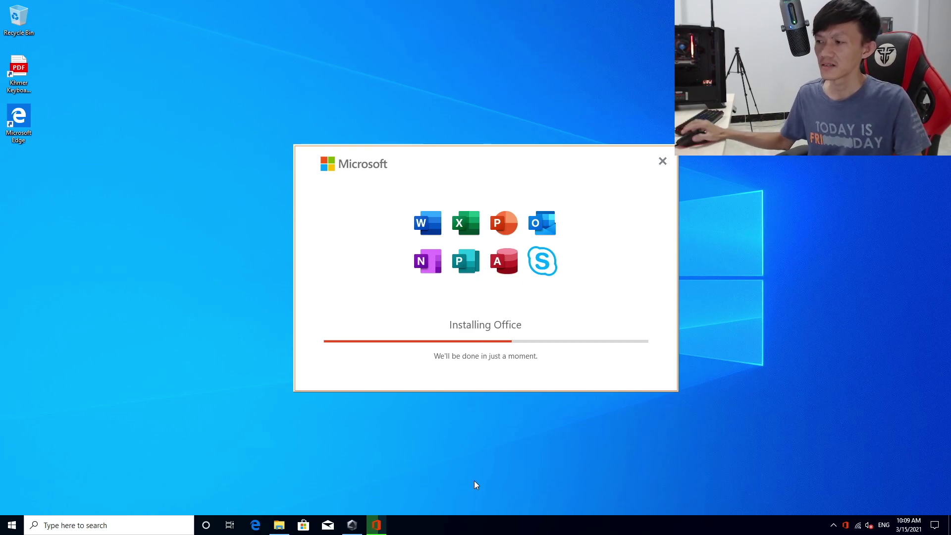
# Step: Restore the Armoury Crate installer window and move the Office installer window beside it so both are fully uncovered
pyautogui.click(352, 524)
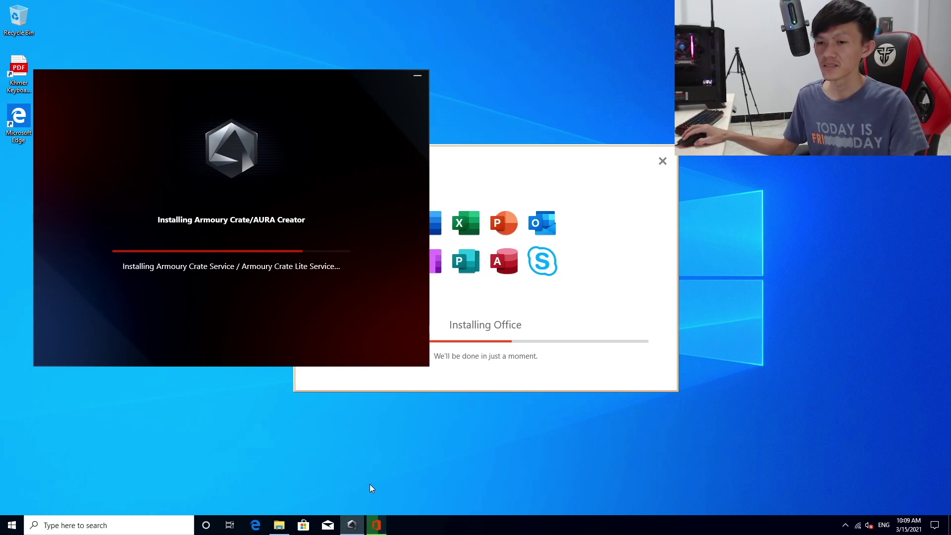
pyautogui.click(556, 295)
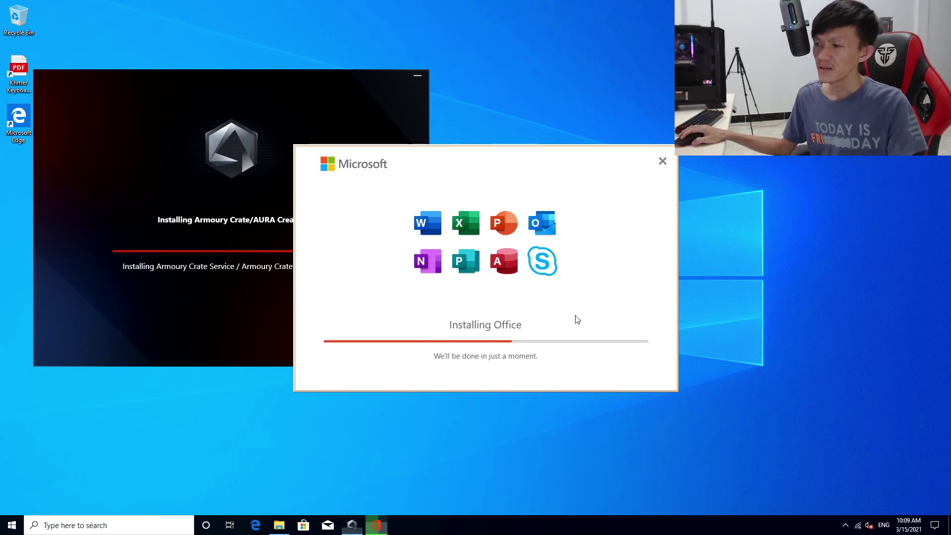
pyautogui.rightClick(465, 487)
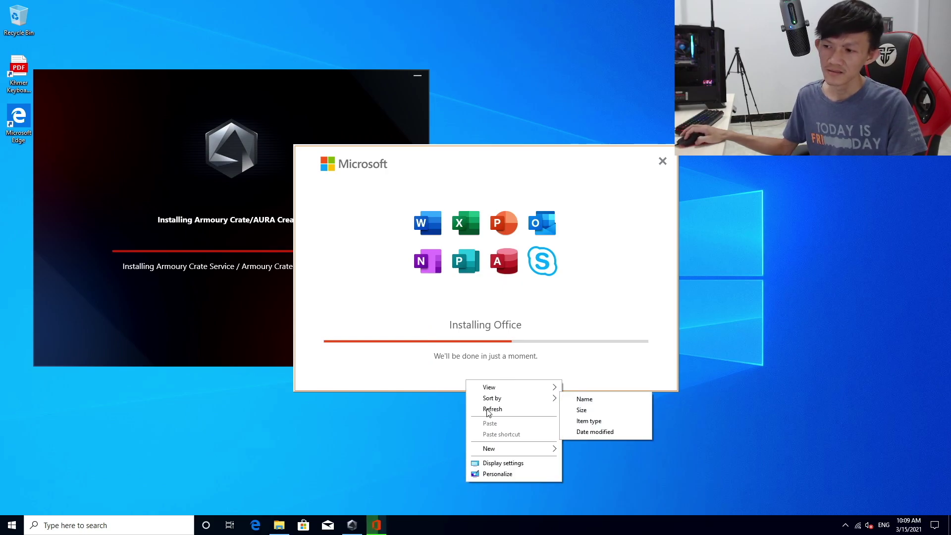
pyautogui.click(396, 491)
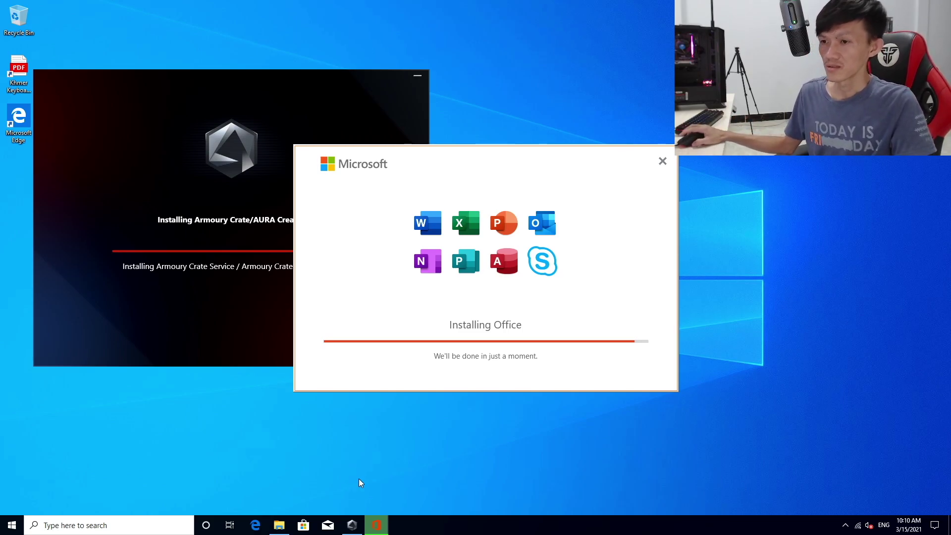
pyautogui.rightClick(282, 465)
pyautogui.click(299, 394)
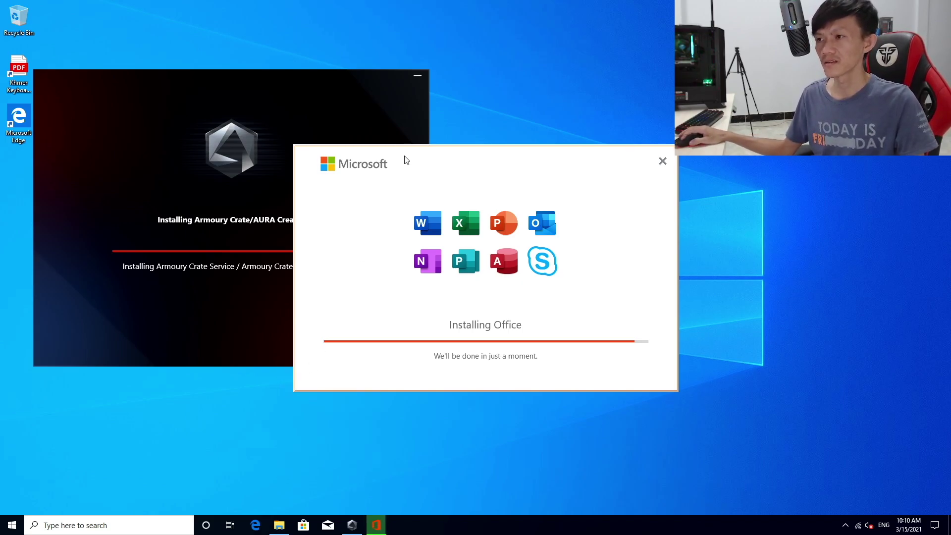
pyautogui.moveTo(406, 160); pyautogui.dragTo(523, 172)
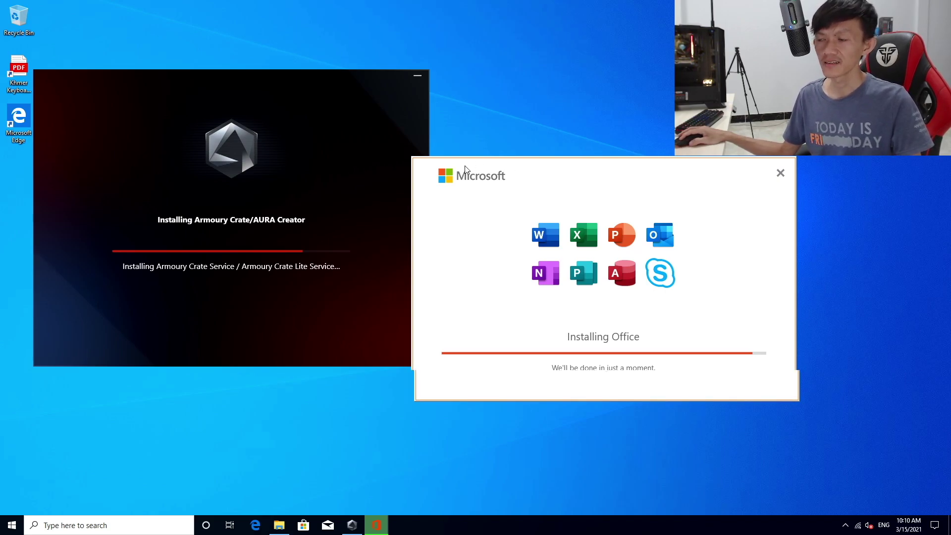
pyautogui.moveTo(463, 171); pyautogui.dragTo(489, 85)
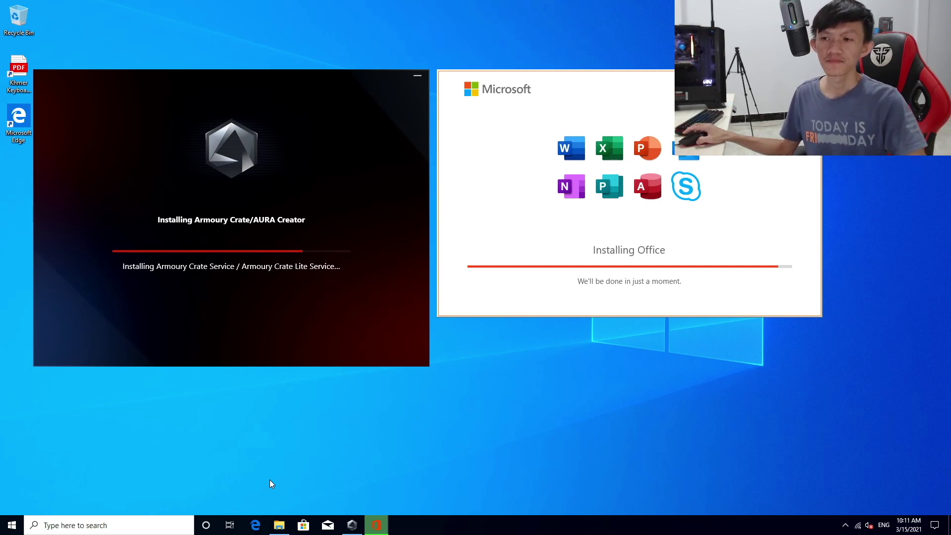
# Step: Refresh the desktop, dismiss the Office installation notification and close the finished Office installer
pyautogui.rightClick(397, 480)
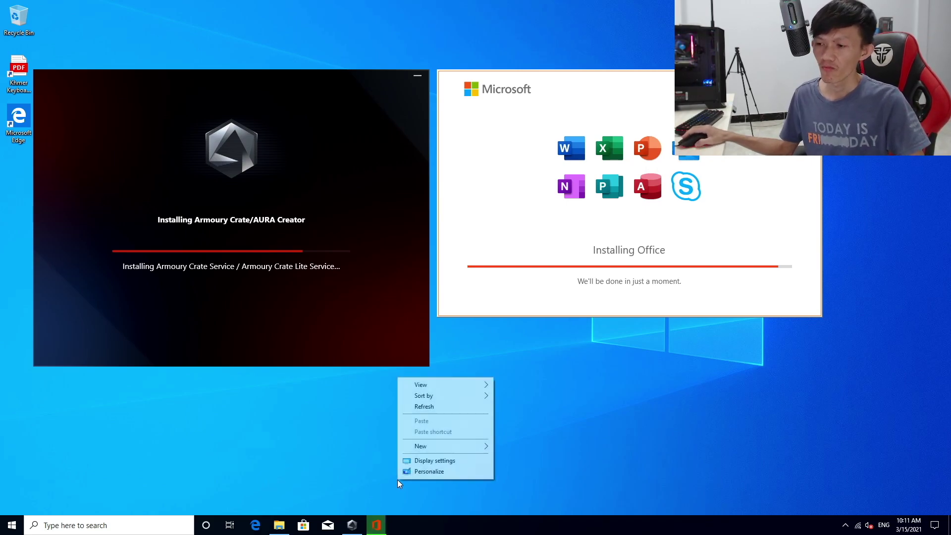
pyautogui.click(416, 407)
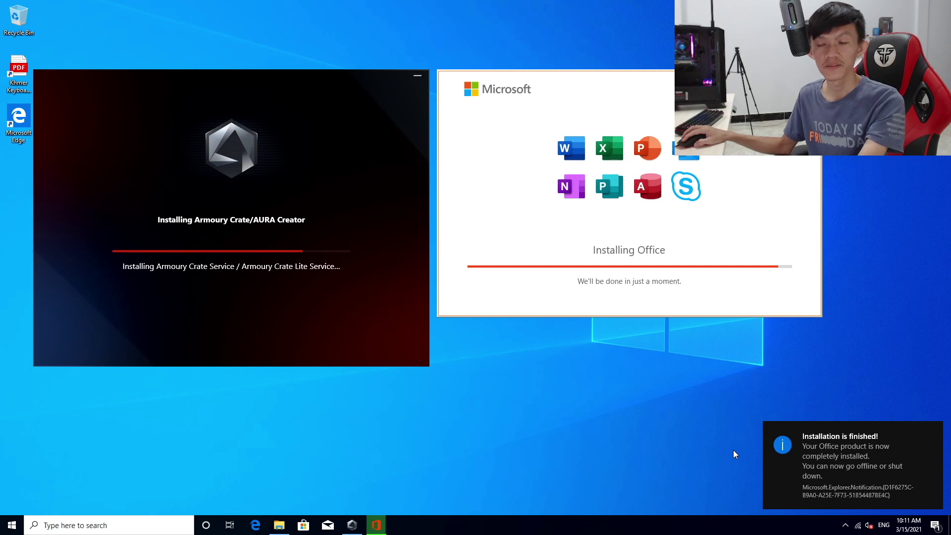
pyautogui.click(934, 432)
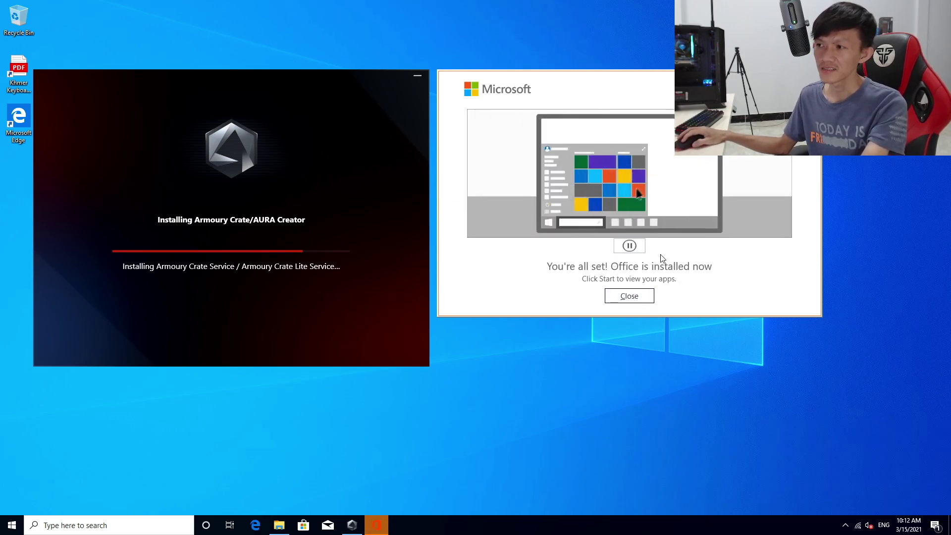
pyautogui.click(629, 296)
# Step: Start Word with a blank document, accept the Office license agreement and dismiss the privacy option notice
pyautogui.click(11, 525)
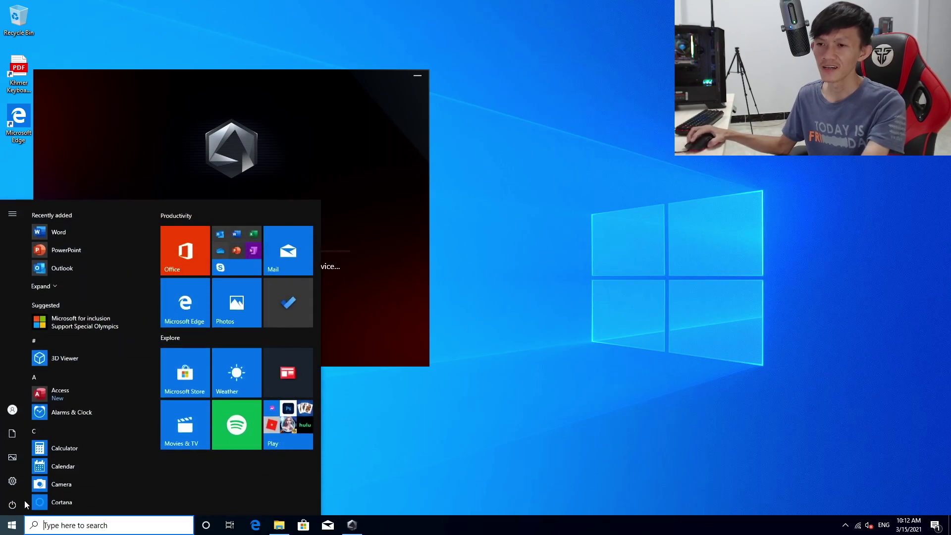
pyautogui.click(64, 227)
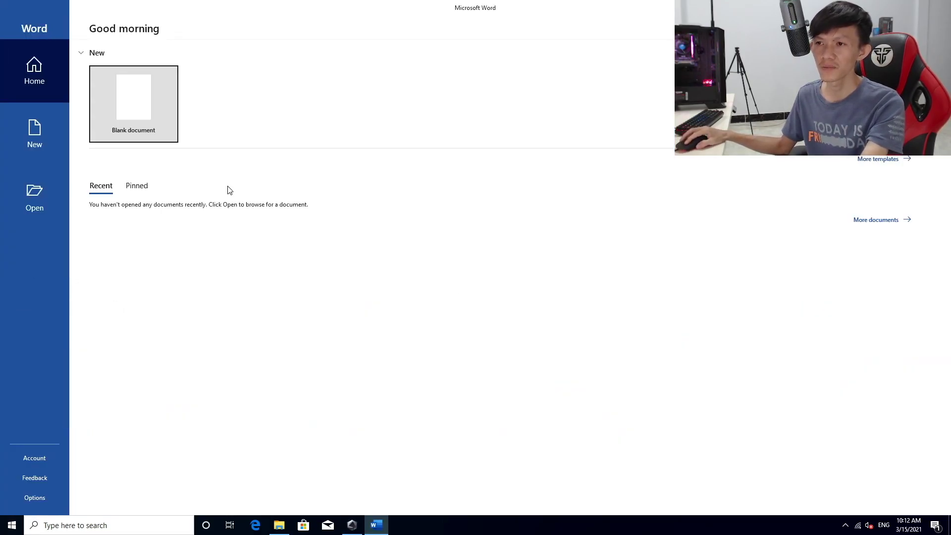
pyautogui.click(149, 120)
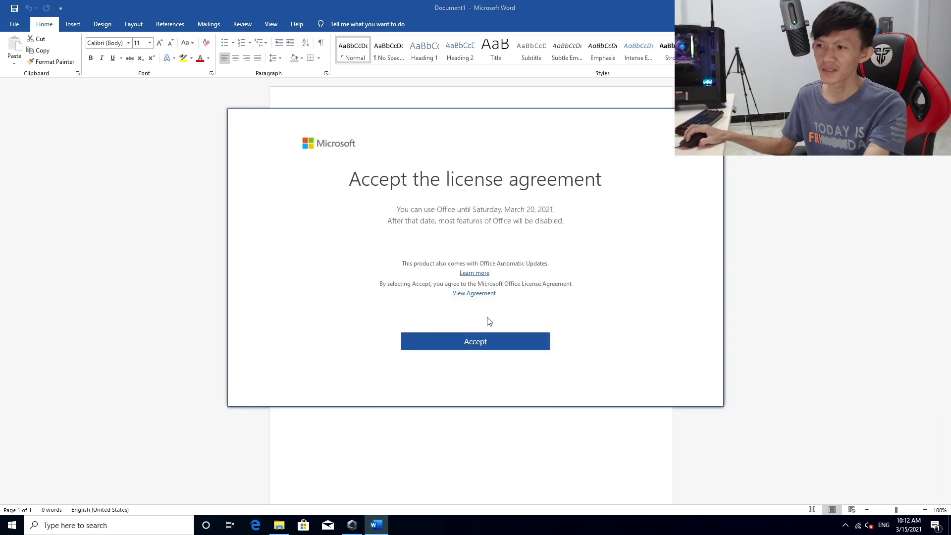
pyautogui.click(505, 340)
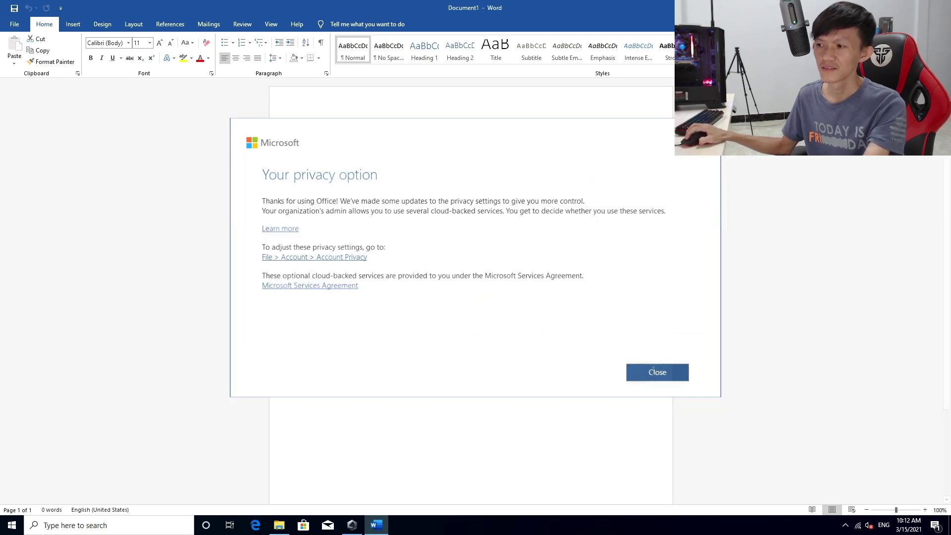
pyautogui.click(653, 371)
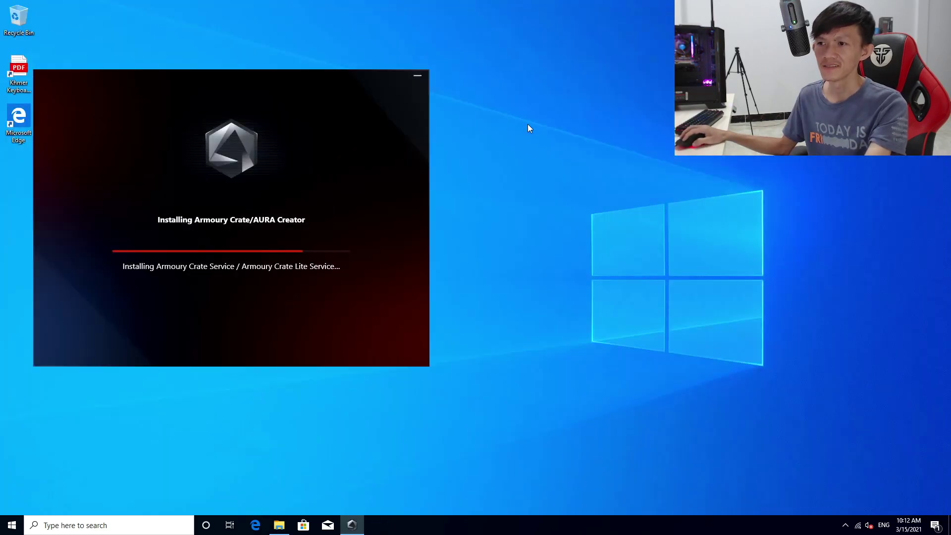
# Step: Refresh the desktop and move the Armoury Crate installer window toward the middle of the desktop
pyautogui.rightClick(533, 125)
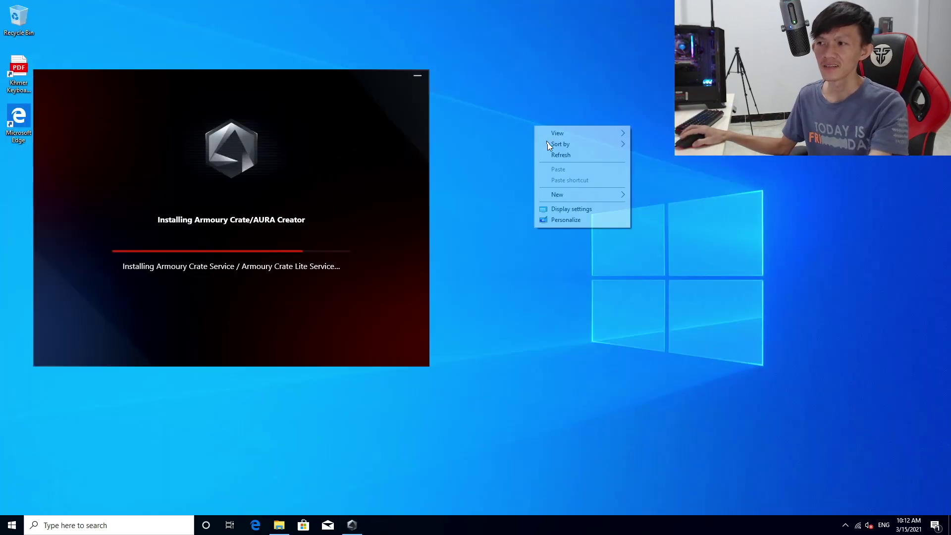
pyautogui.click(563, 157)
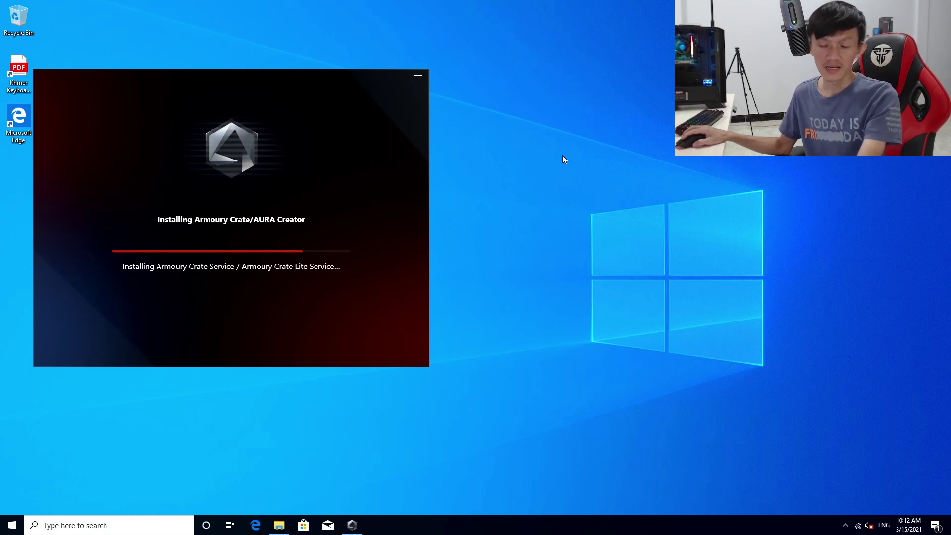
pyautogui.moveTo(222, 72); pyautogui.dragTo(433, 64)
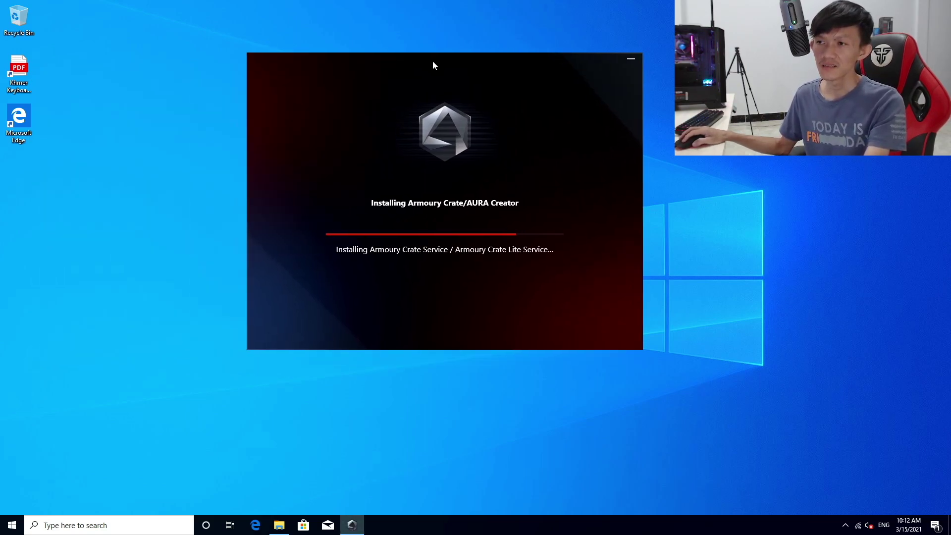
# Step: Run GeForce_Experience_v3.21.0.36 from the HV620S (F:) drive and allow it to make changes to the device
pyautogui.click(280, 525)
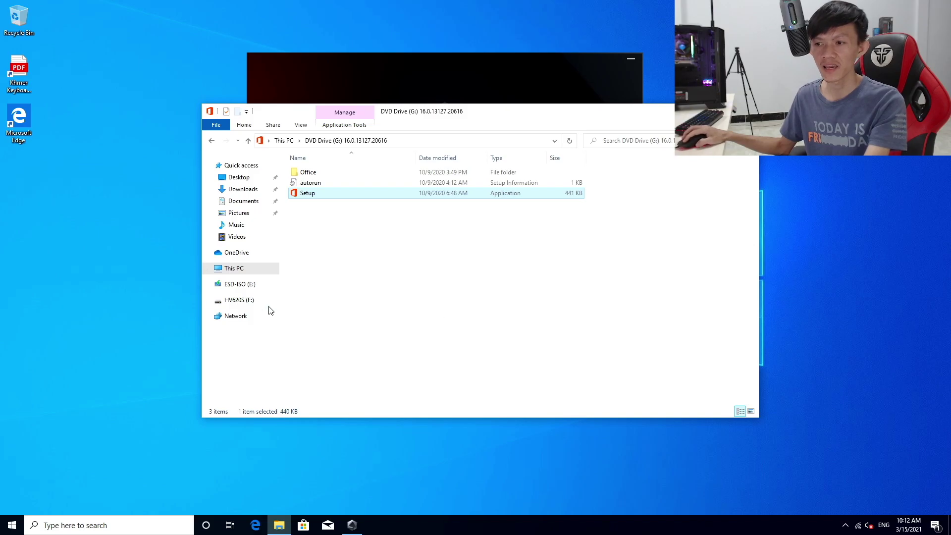
pyautogui.click(249, 302)
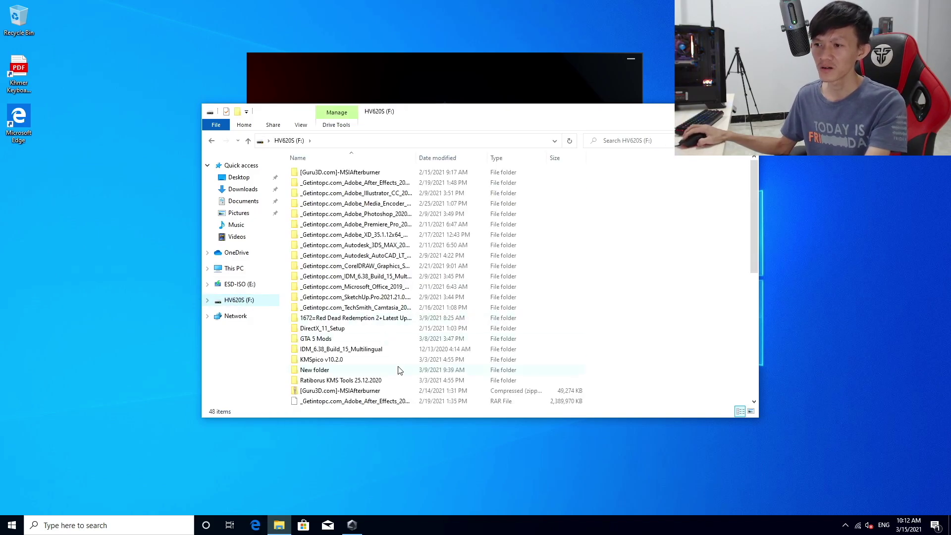
pyautogui.scroll(-5, 399, 367)
pyautogui.scroll(-3, 354, 371)
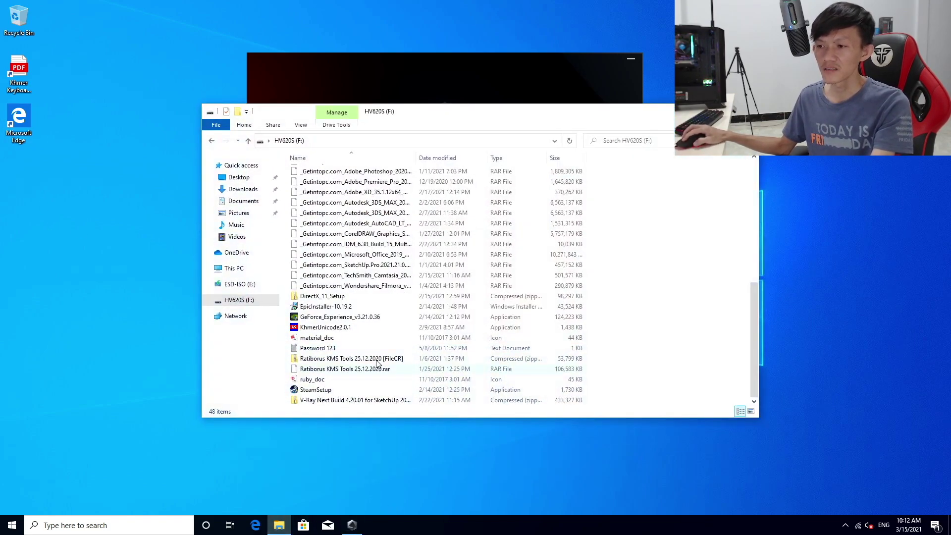
pyautogui.click(327, 318)
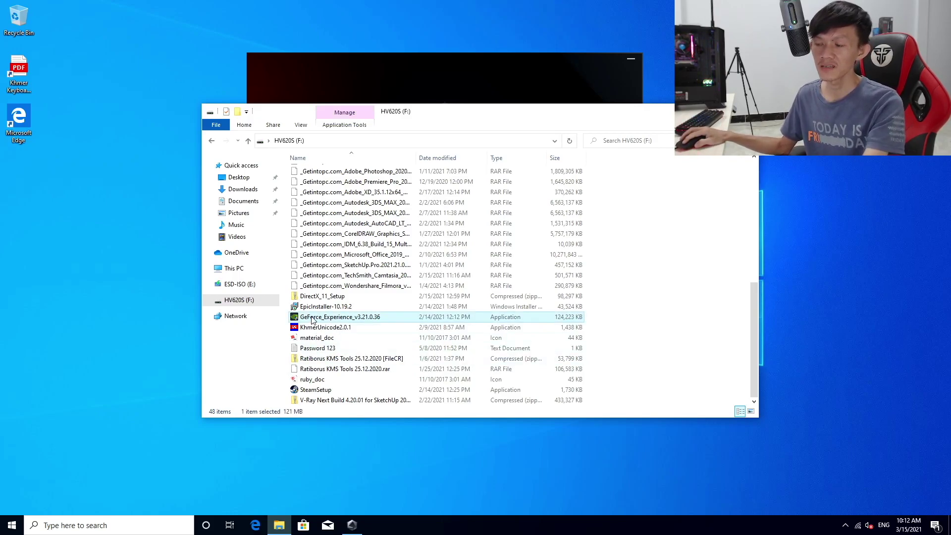
pyautogui.moveTo(312, 320)
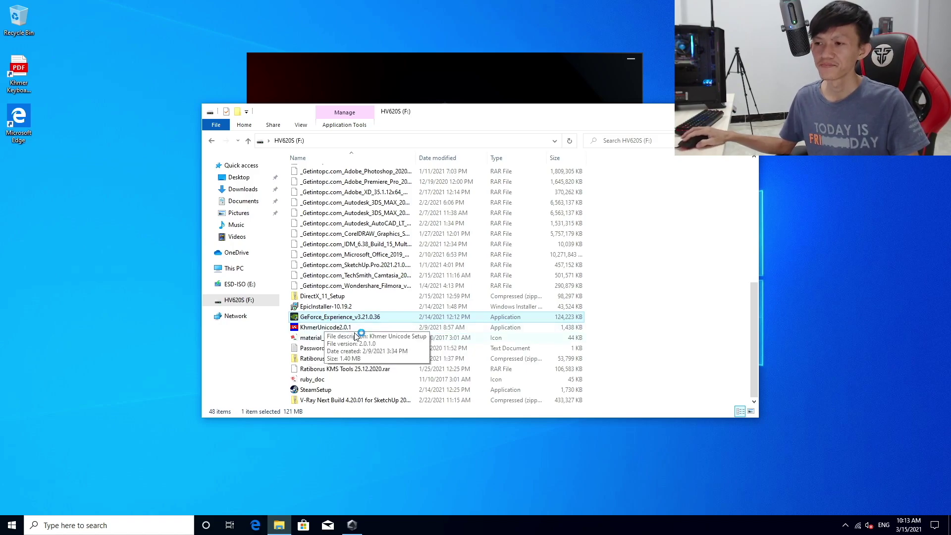
pyautogui.doubleClick(312, 318)
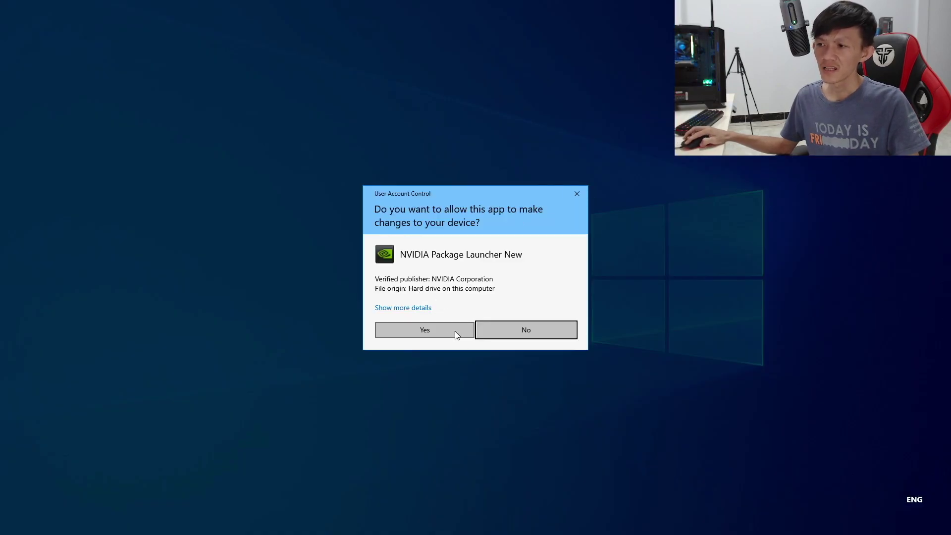
pyautogui.click(455, 331)
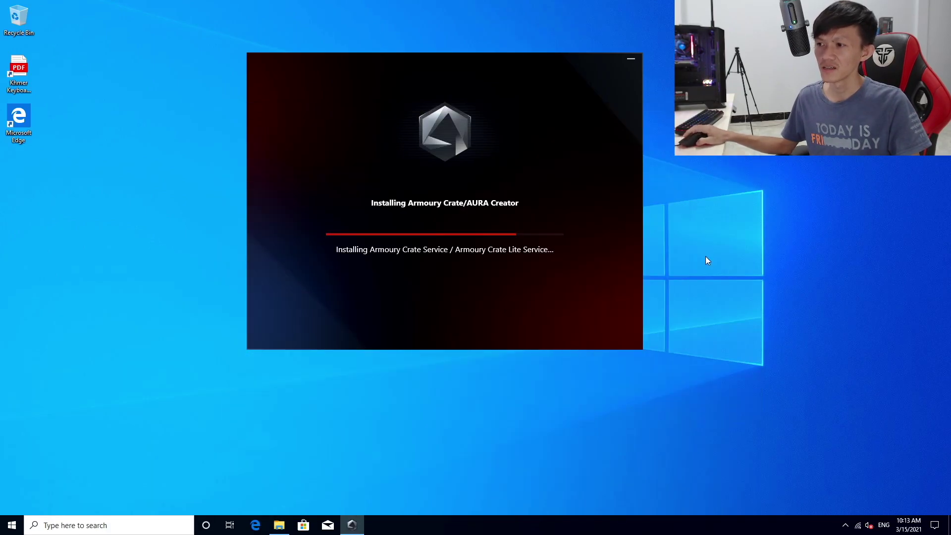
# Step: Bring the NVIDIA installer forward, minimize the Armoury Crate installer, and agree to install GeForce Experience
pyautogui.rightClick(521, 414)
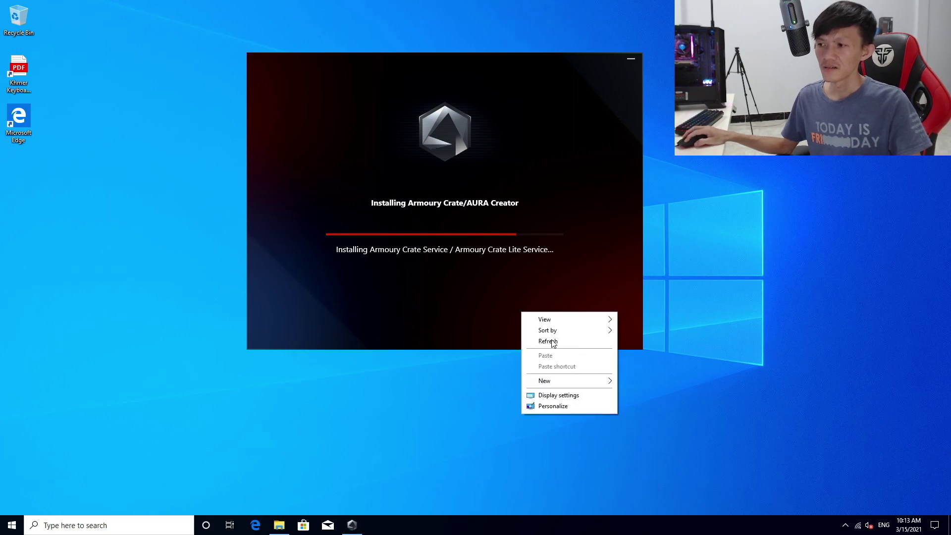
pyautogui.click(555, 341)
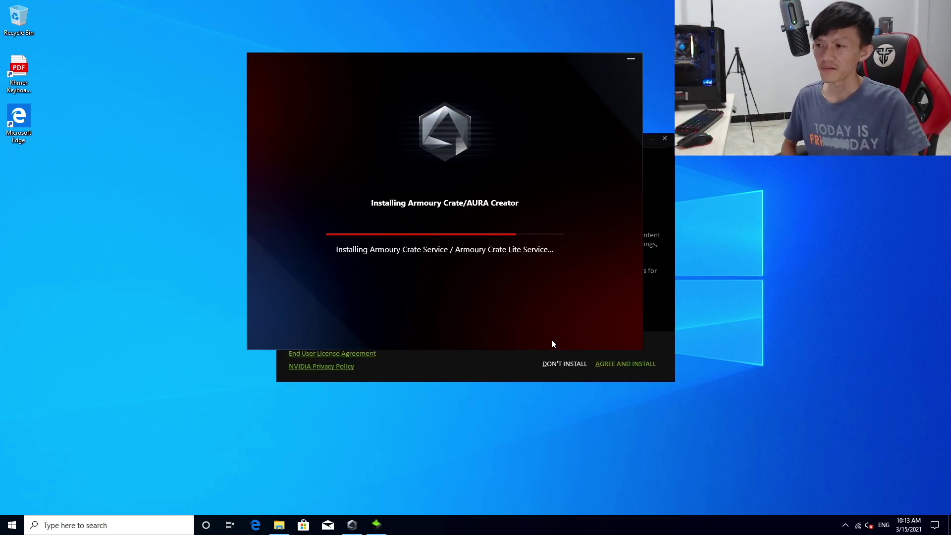
pyautogui.click(476, 377)
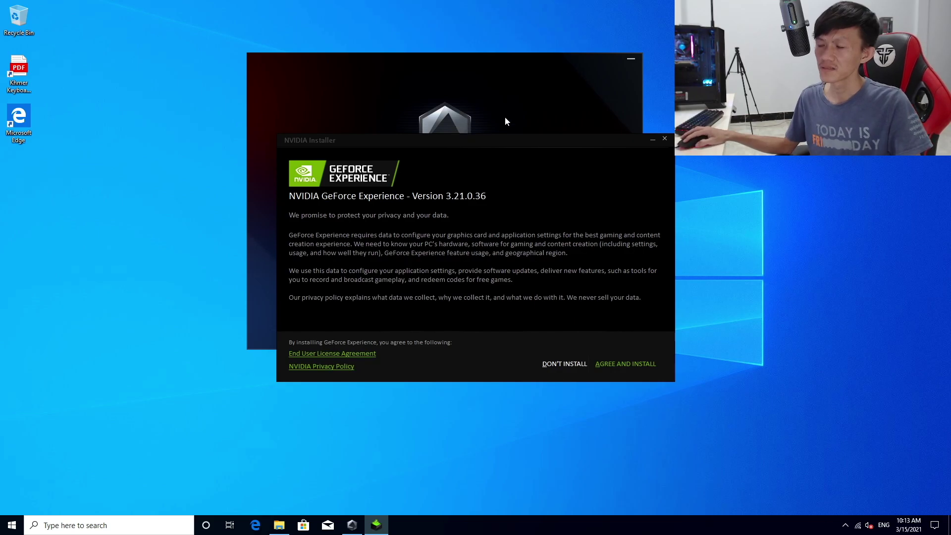
pyautogui.click(631, 58)
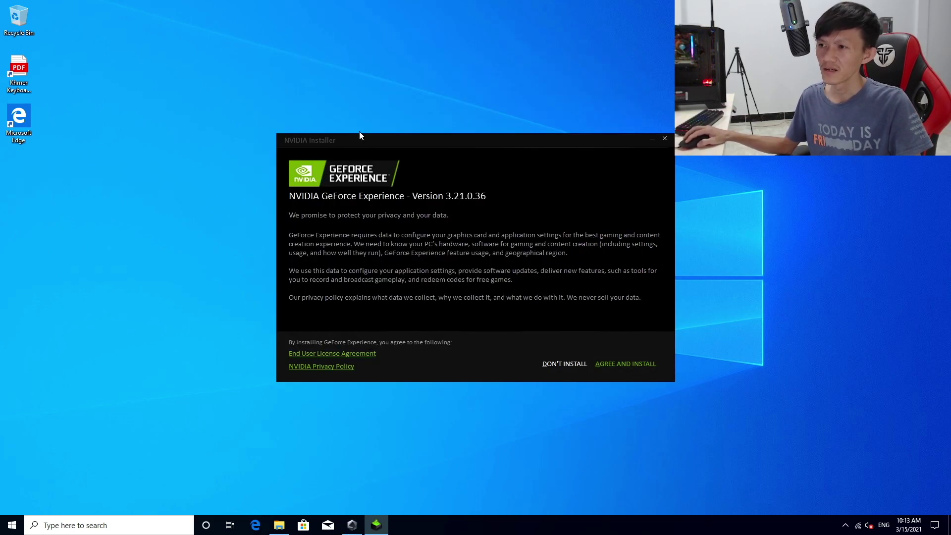
pyautogui.moveTo(365, 139); pyautogui.dragTo(355, 93)
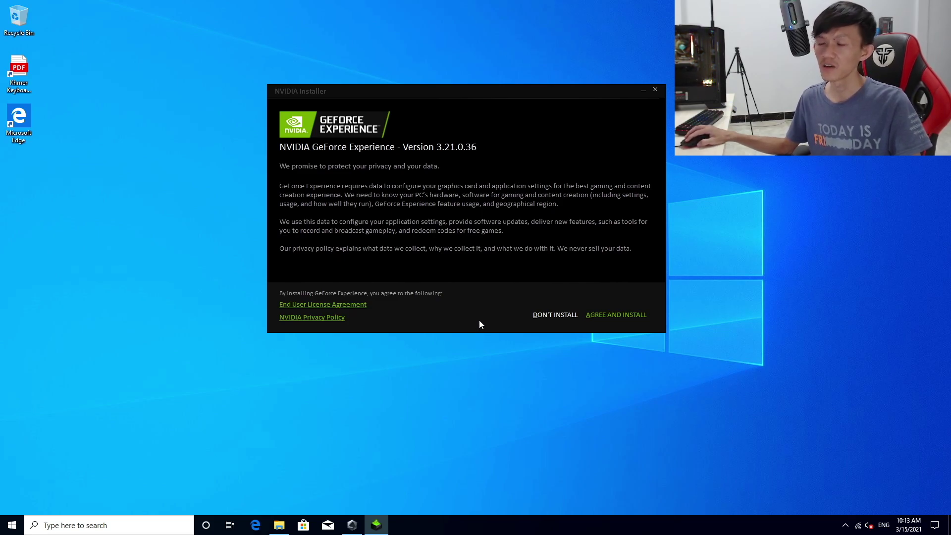
pyautogui.click(631, 321)
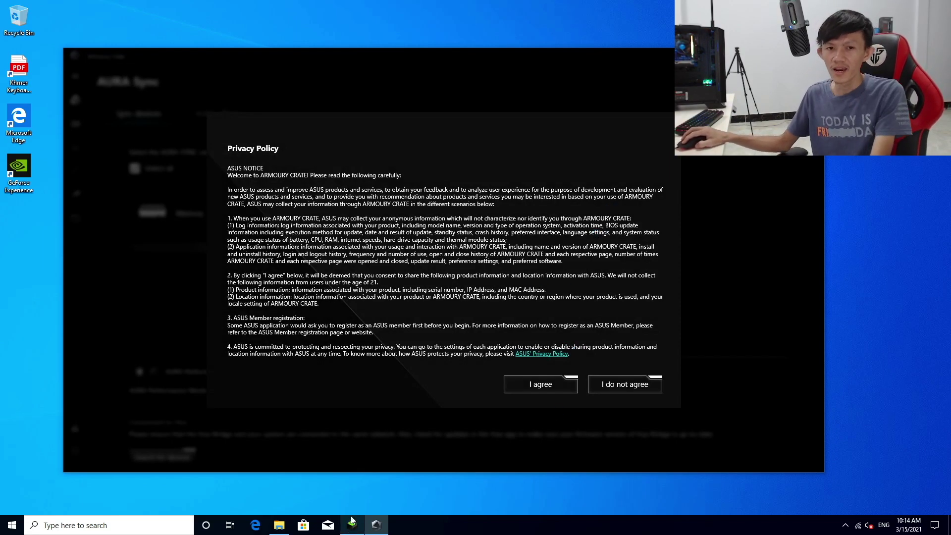
# Step: Close the NVIDIA sign-in window without logging in and exit GeForce Experience
pyautogui.moveTo(352, 520)
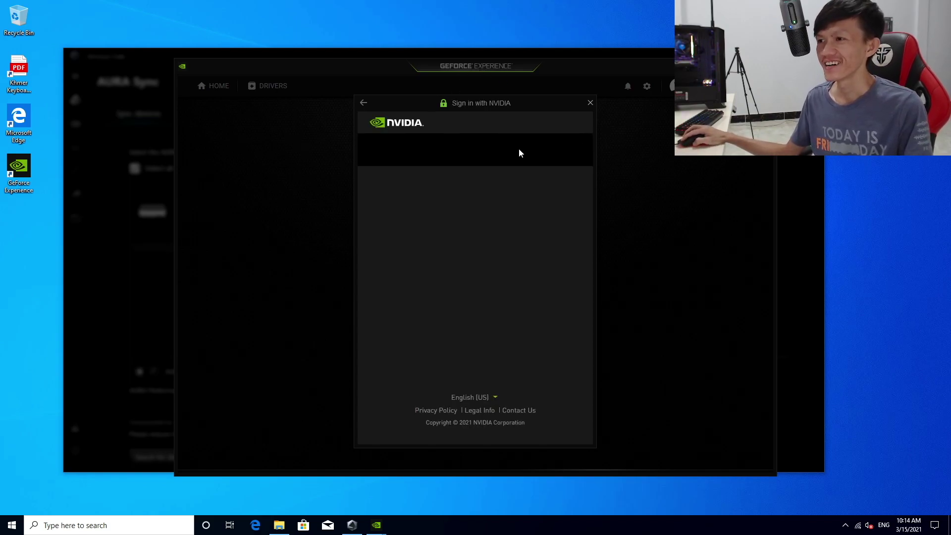
pyautogui.click(590, 102)
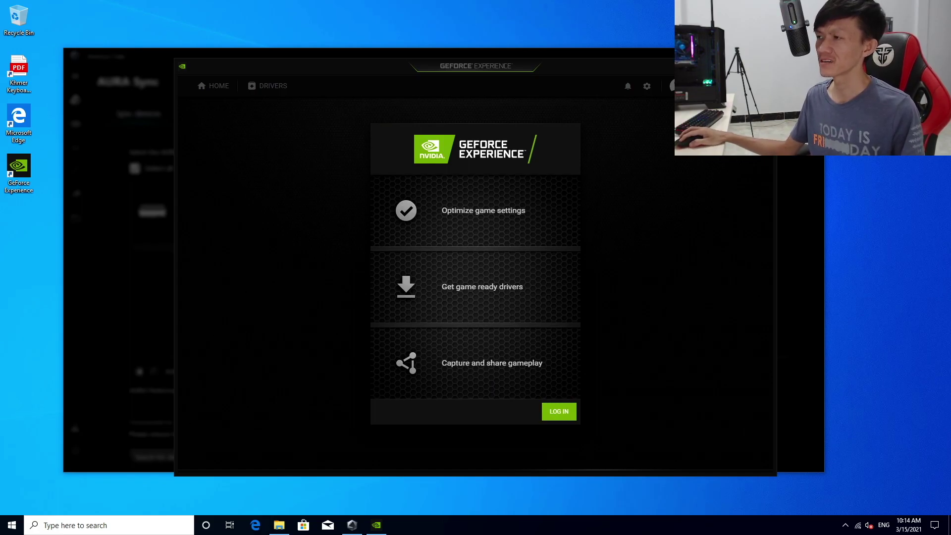
pyautogui.hotkey('alt', 'F4')
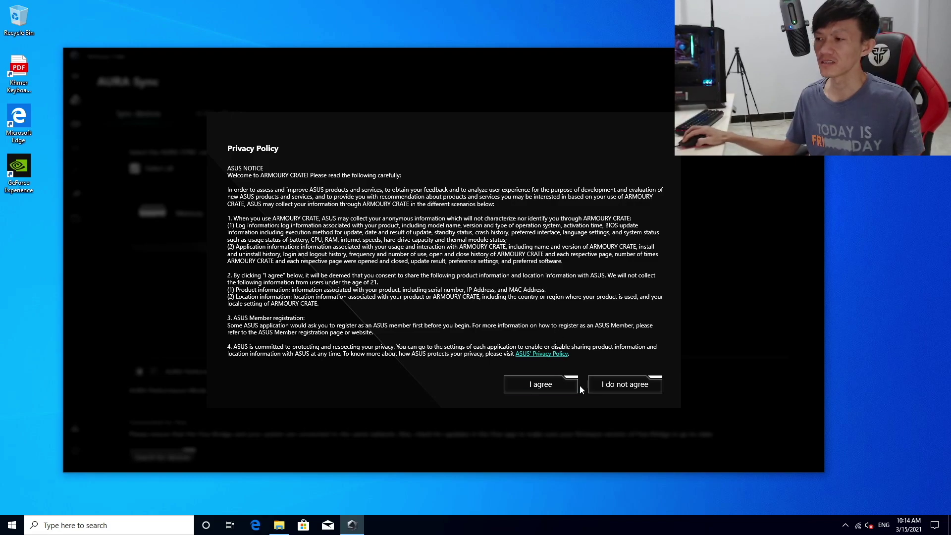
# Step: Accept the Armoury Crate privacy policy and end-user license agreement, and show the AURA effects
pyautogui.click(560, 391)
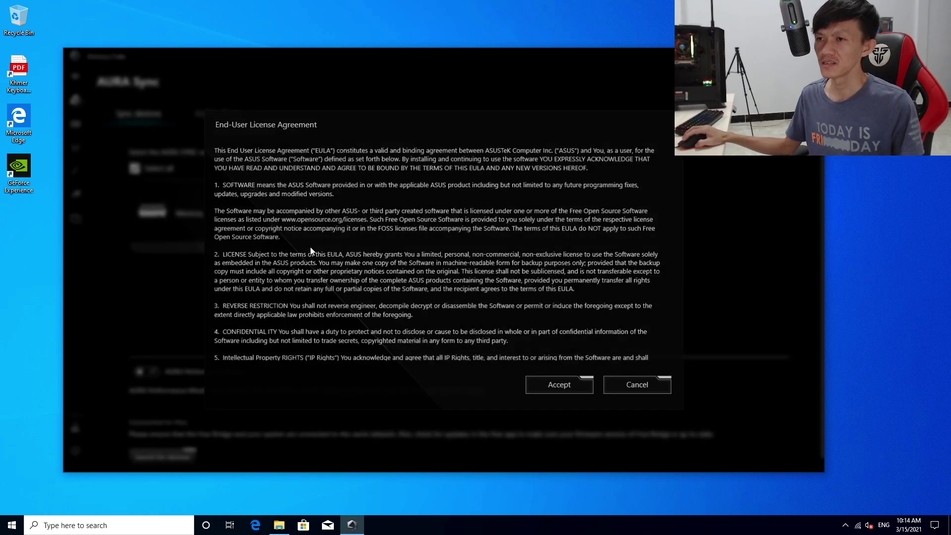
pyautogui.click(558, 384)
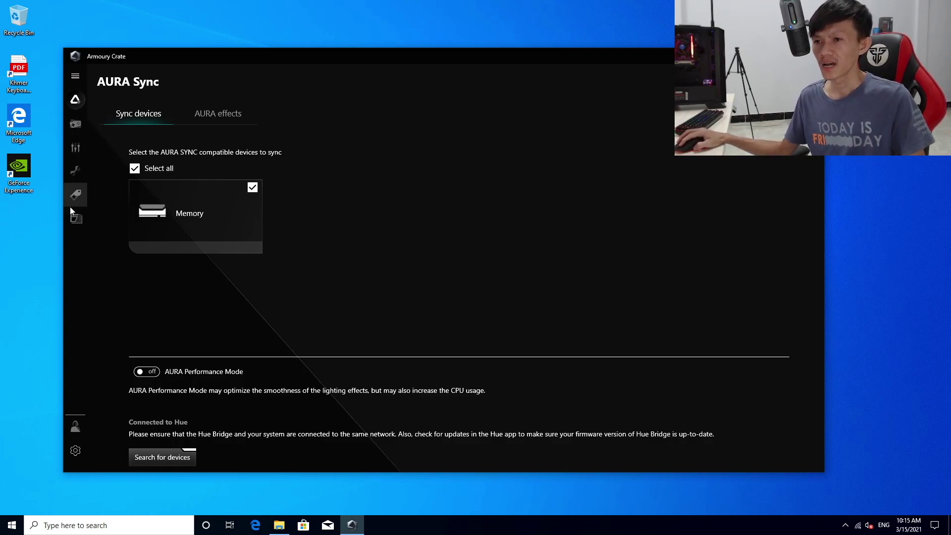
pyautogui.click(216, 115)
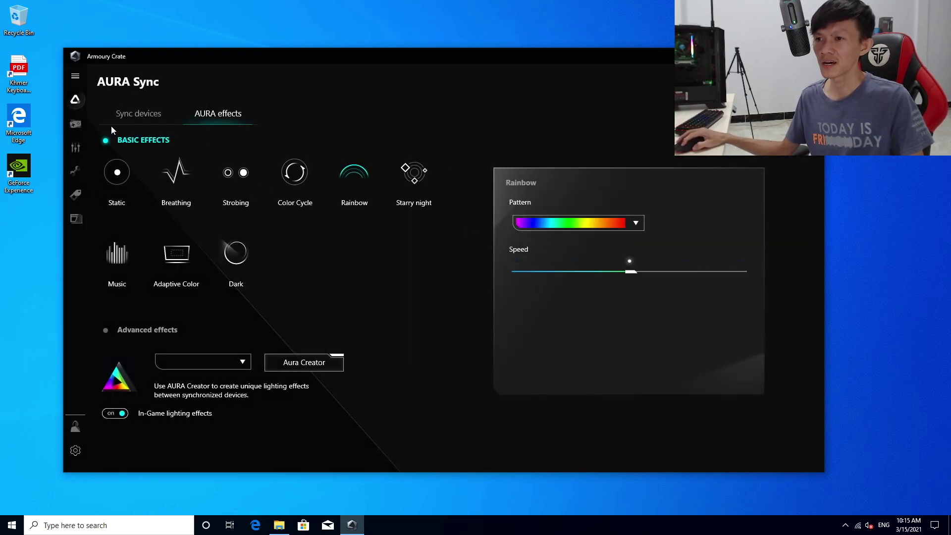
# Step: Look through Armoury Crate's Featured, Games Library and Tools pages, including the utility and BIOS listings
pyautogui.click(77, 195)
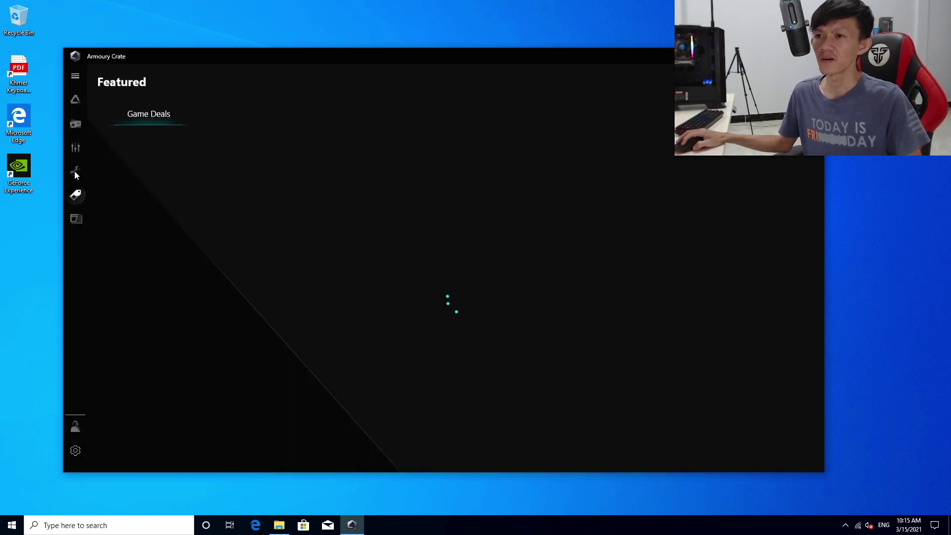
pyautogui.click(78, 119)
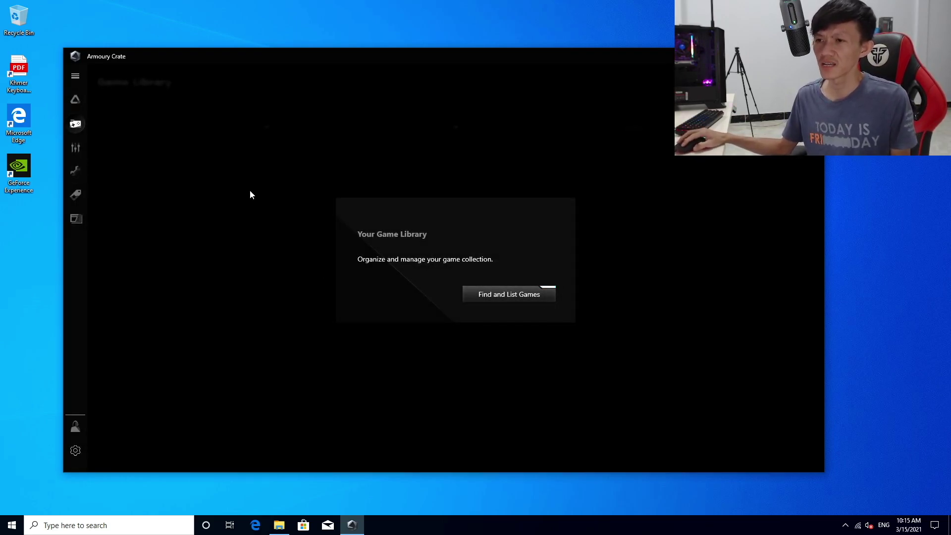
pyautogui.click(79, 172)
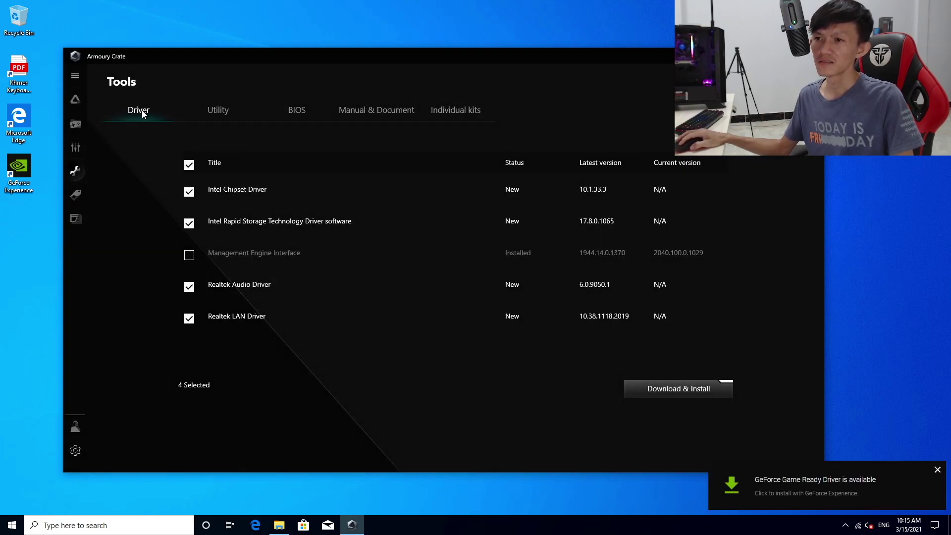
pyautogui.click(218, 110)
pyautogui.click(294, 110)
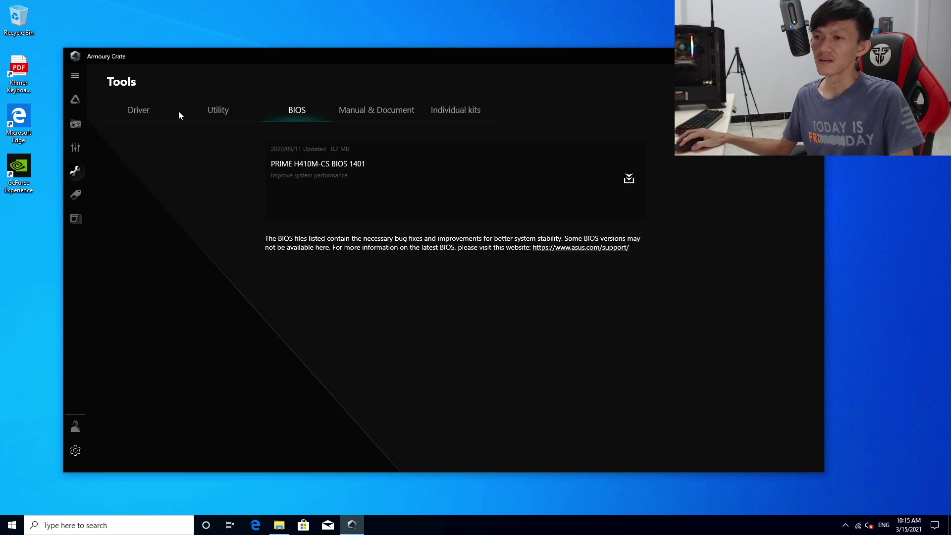
# Step: Download and install the selected Intel Chipset, Intel Rapid Storage, Realtek Audio and Realtek LAN drivers, allowing ASUSGCDriverUpdateClient.exe to make changes
pyautogui.click(138, 111)
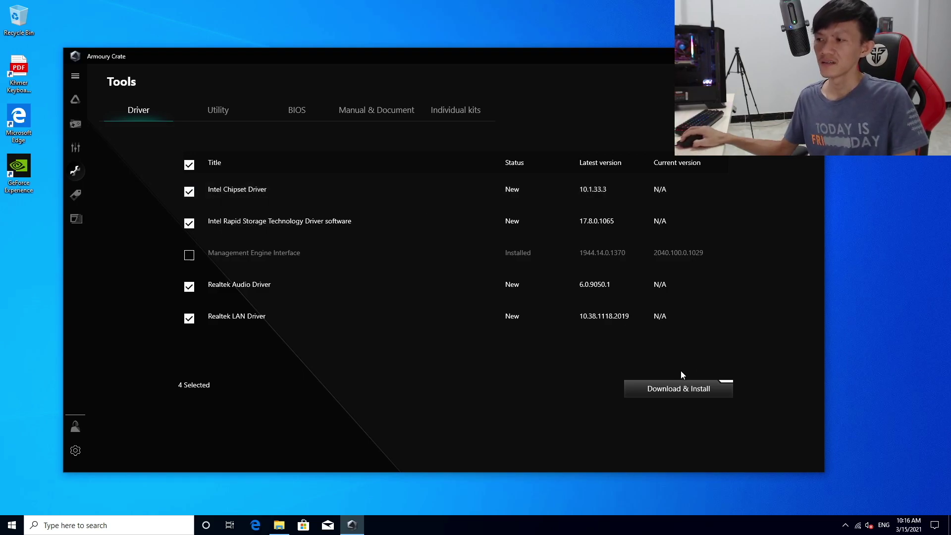
pyautogui.click(693, 391)
pyautogui.click(432, 332)
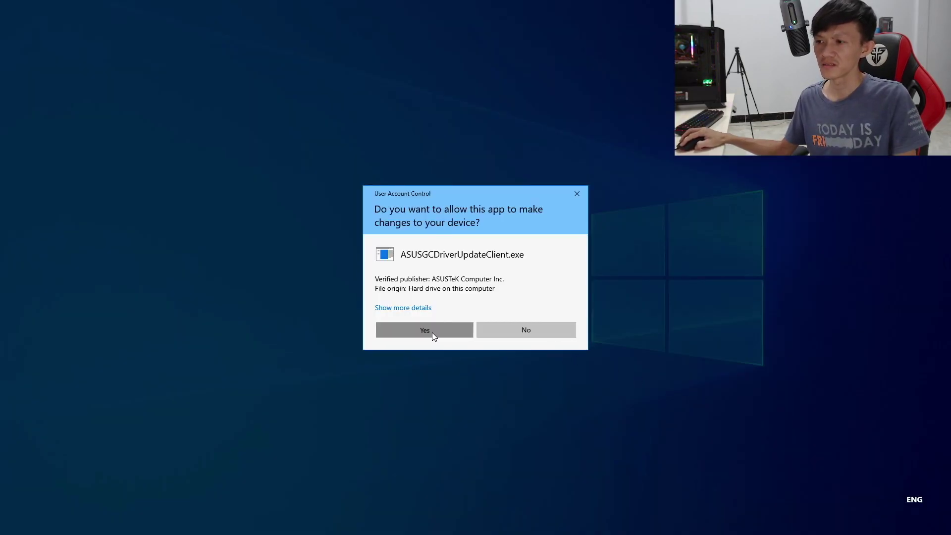
pyautogui.click(525, 352)
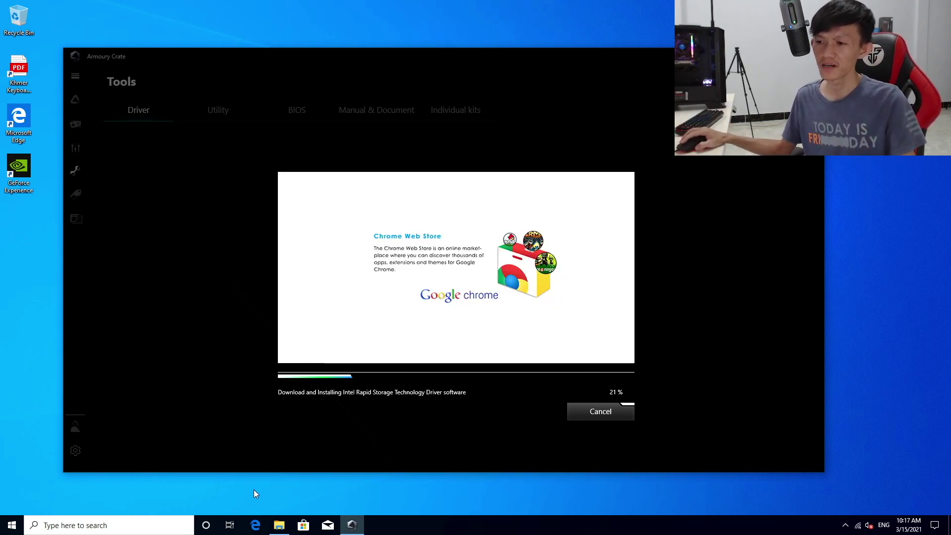
# Step: Refresh the desktop twice and minimize Armoury Crate while the drivers install
pyautogui.rightClick(254, 490)
pyautogui.click(281, 416)
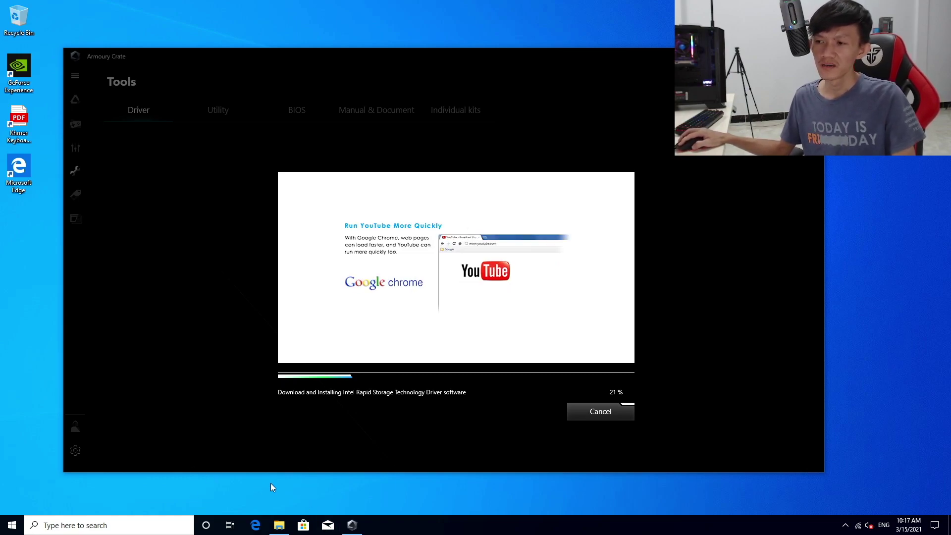
pyautogui.rightClick(224, 490)
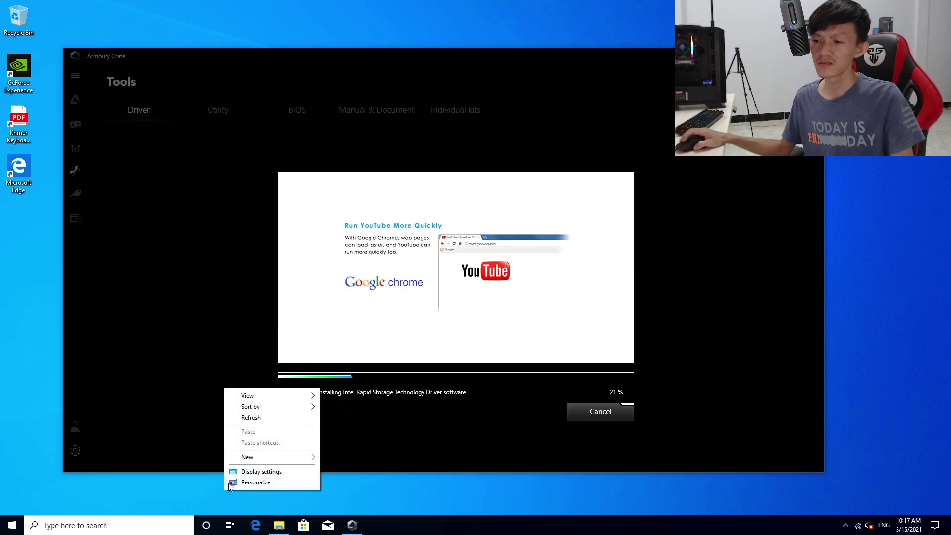
pyautogui.click(249, 421)
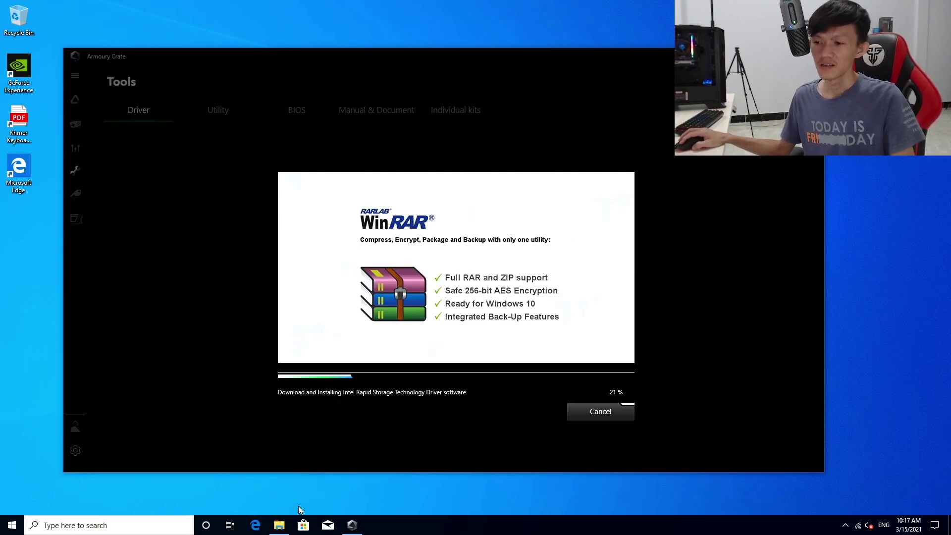
pyautogui.moveTo(279, 524)
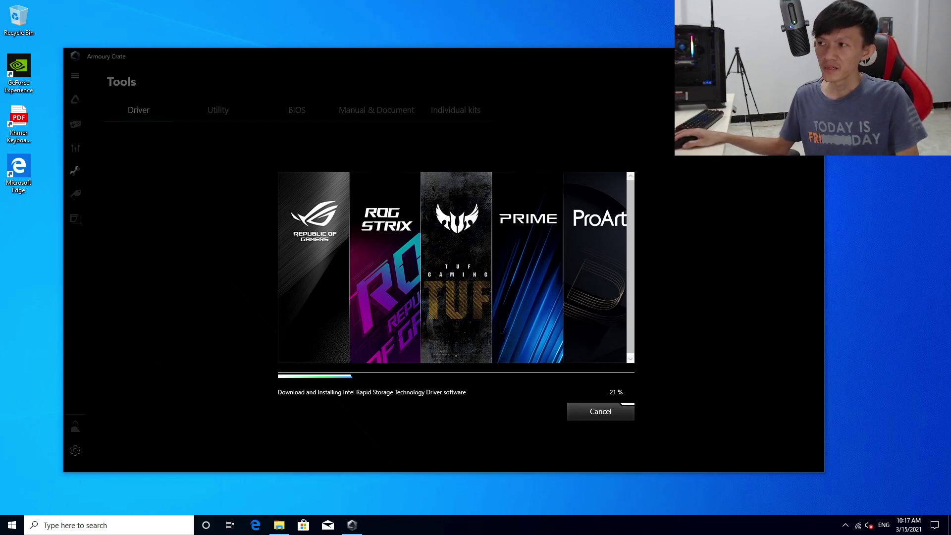
pyautogui.click(352, 525)
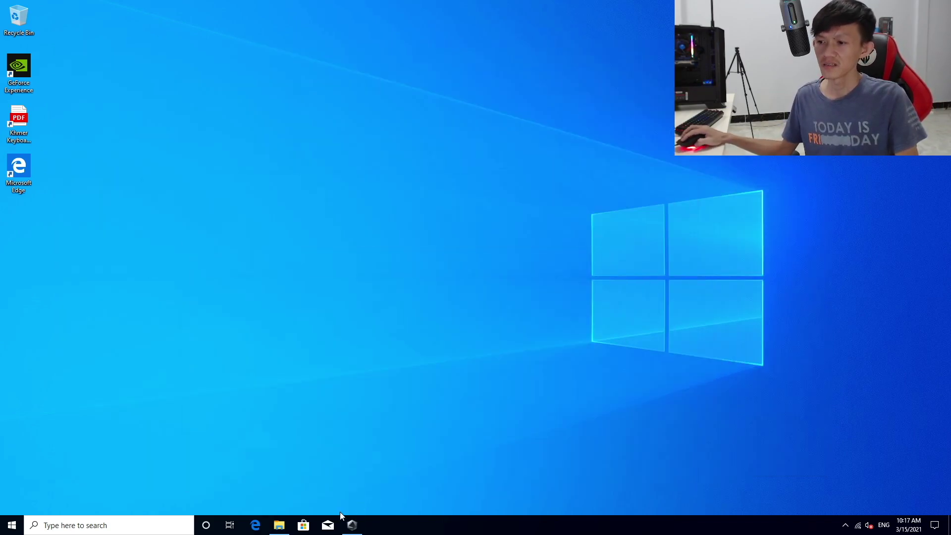
# Step: Bring up the HV620S (F:) drive, browse its installers and widen the Name column to show full folder names
pyautogui.click(279, 525)
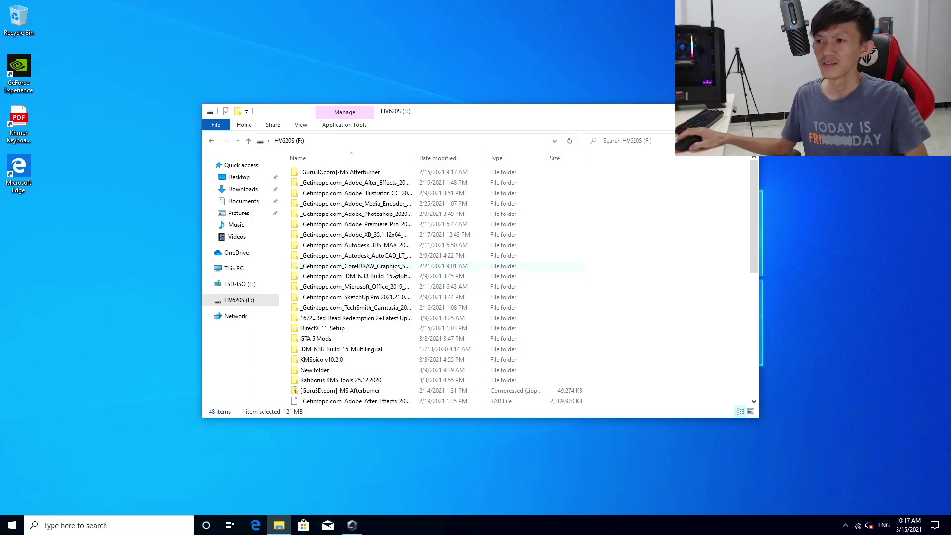
pyautogui.scroll(-8, 383, 340)
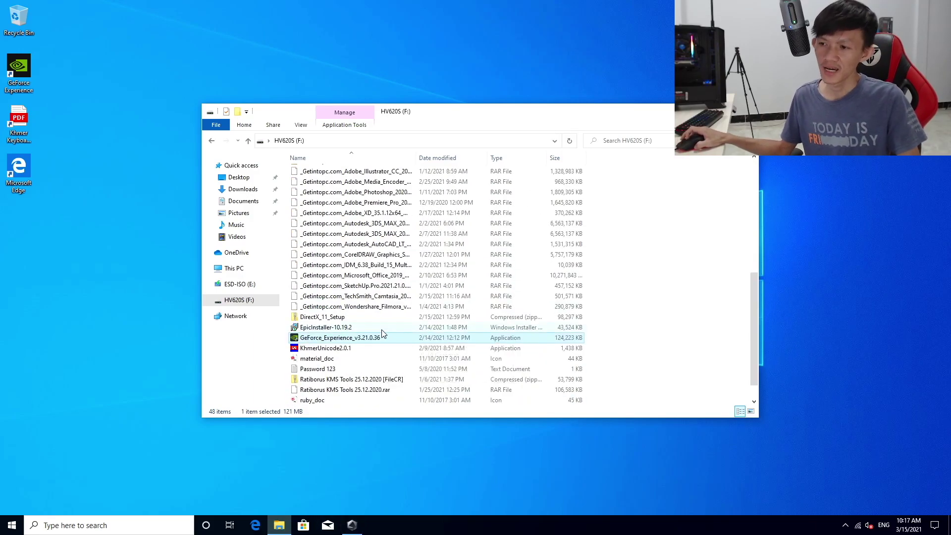
pyautogui.scroll(8, 384, 329)
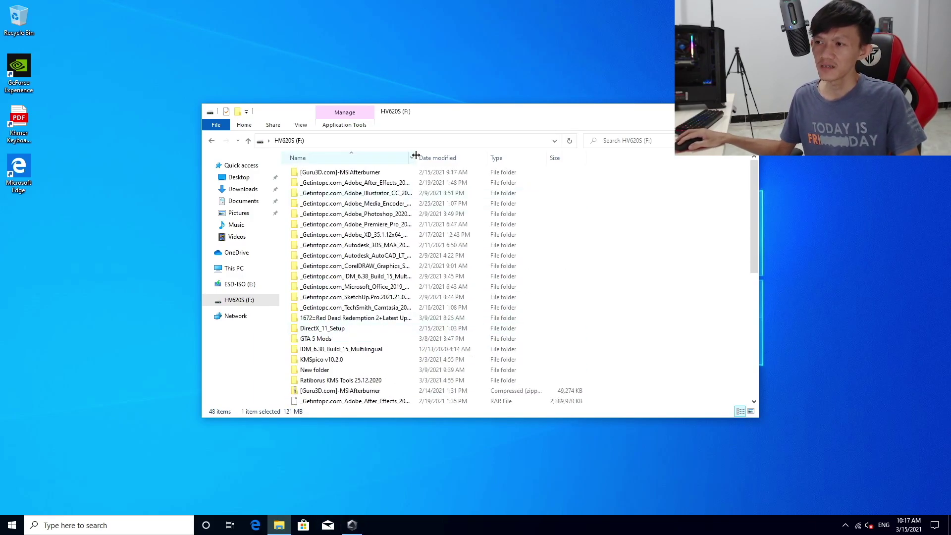
pyautogui.moveTo(416, 158); pyautogui.dragTo(523, 157)
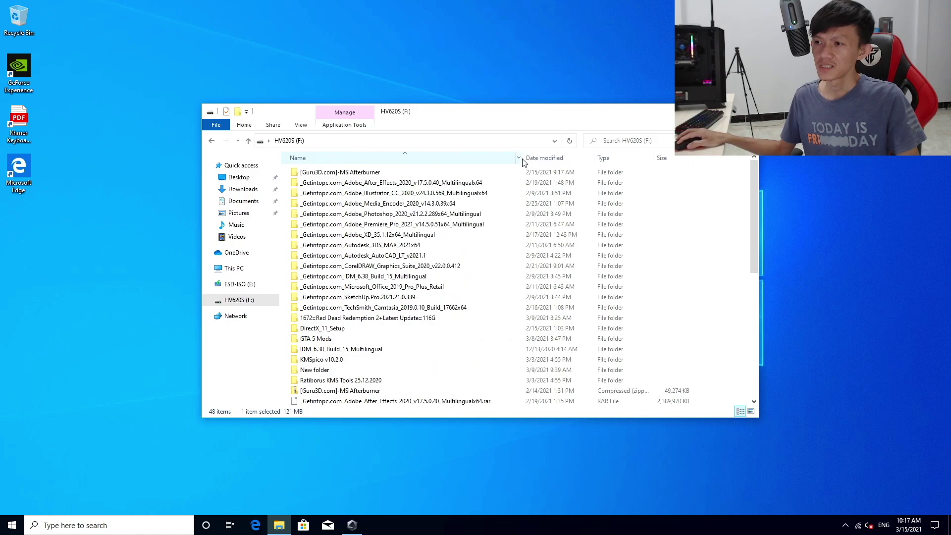
# Step: Run Set-up from the Adobe_Photoshop_2020_v21.2.2.289x64_Multilingual folder and allow it to make changes to the device
pyautogui.doubleClick(335, 215)
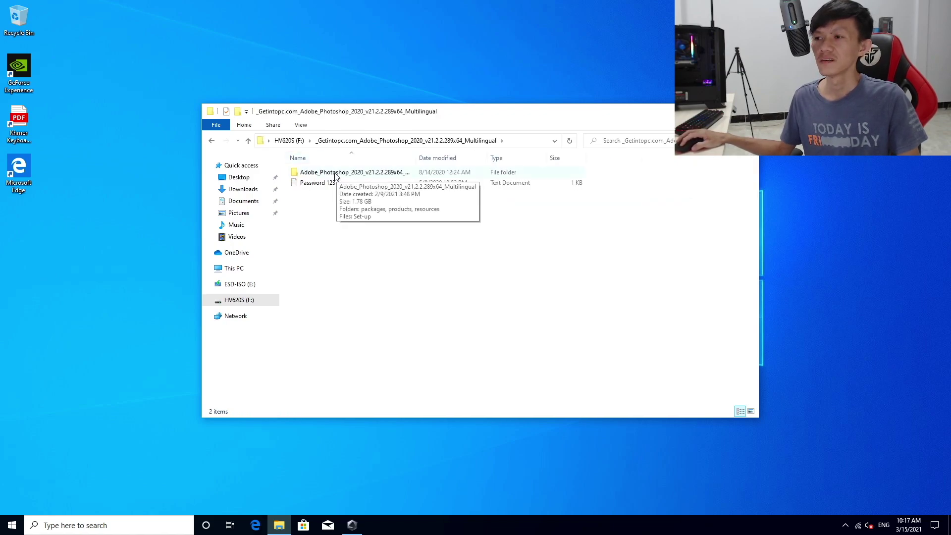
pyautogui.doubleClick(366, 172)
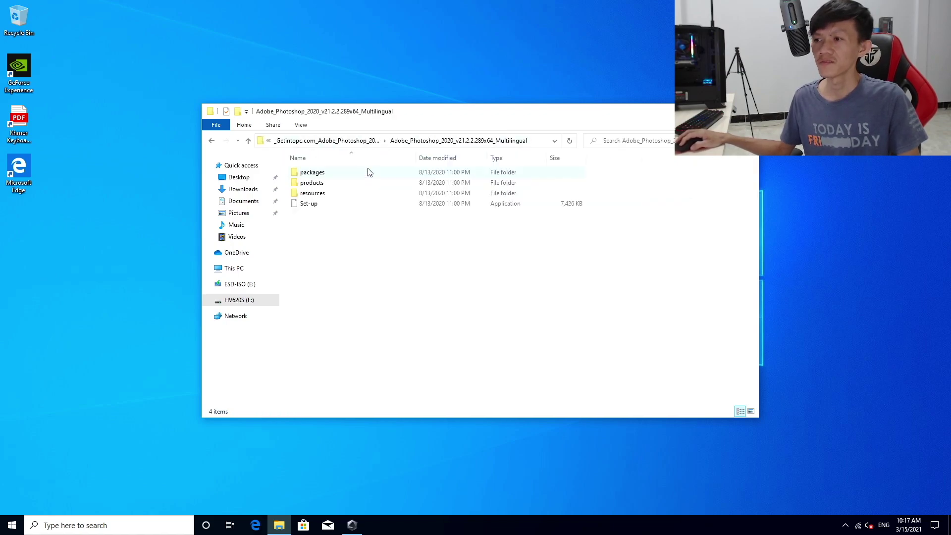
pyautogui.doubleClick(309, 205)
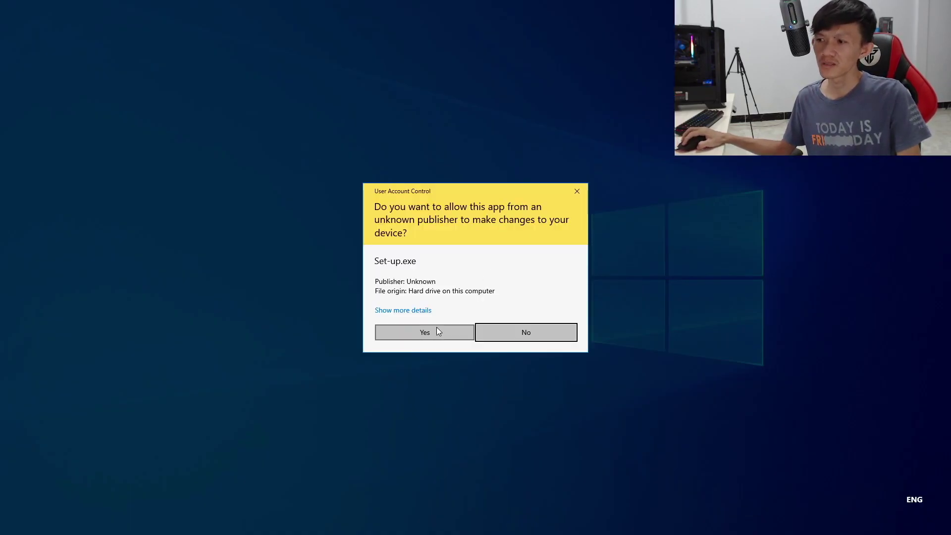
pyautogui.click(436, 330)
# Step: Minimize the drive window, reposition the Photoshop 2020 installer and start installing in English (North America) at the default location
pyautogui.click(701, 111)
pyautogui.moveTo(403, 95); pyautogui.dragTo(427, 73)
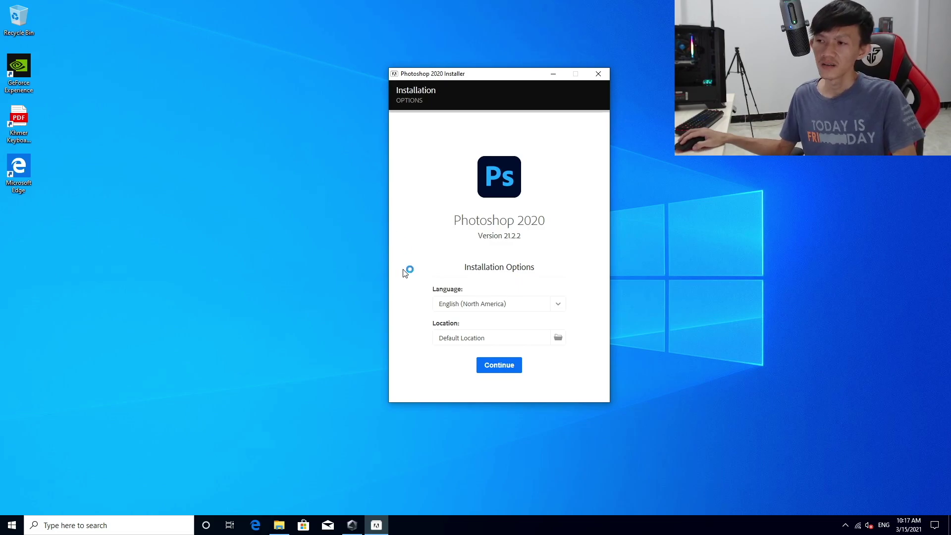
pyautogui.click(491, 367)
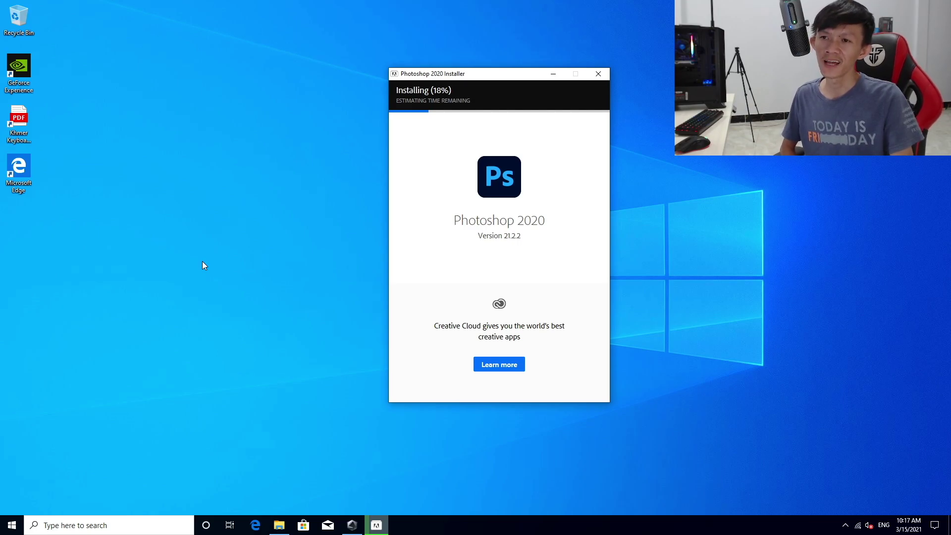
# Step: Refresh the desktop during the Photoshop 2020 installation and close the installer once it completes
pyautogui.click(203, 262)
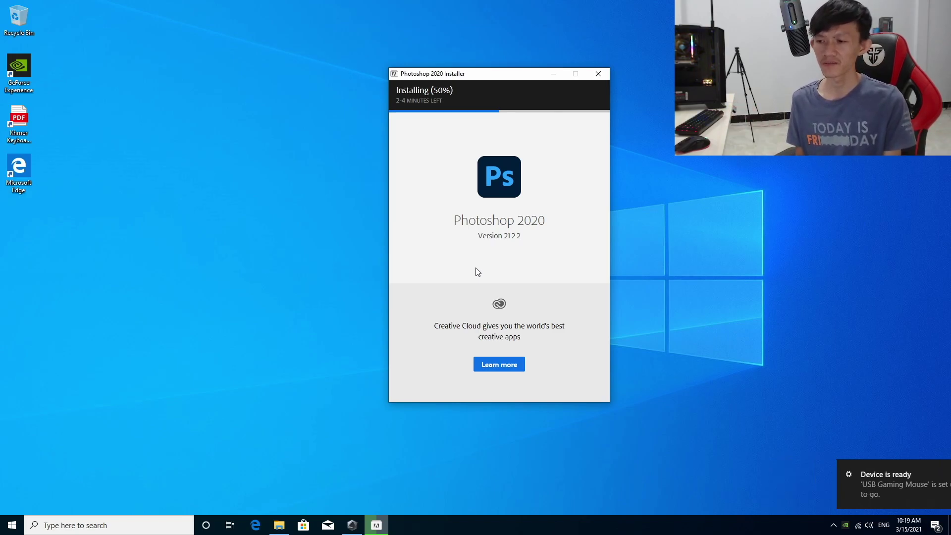
pyautogui.rightClick(242, 235)
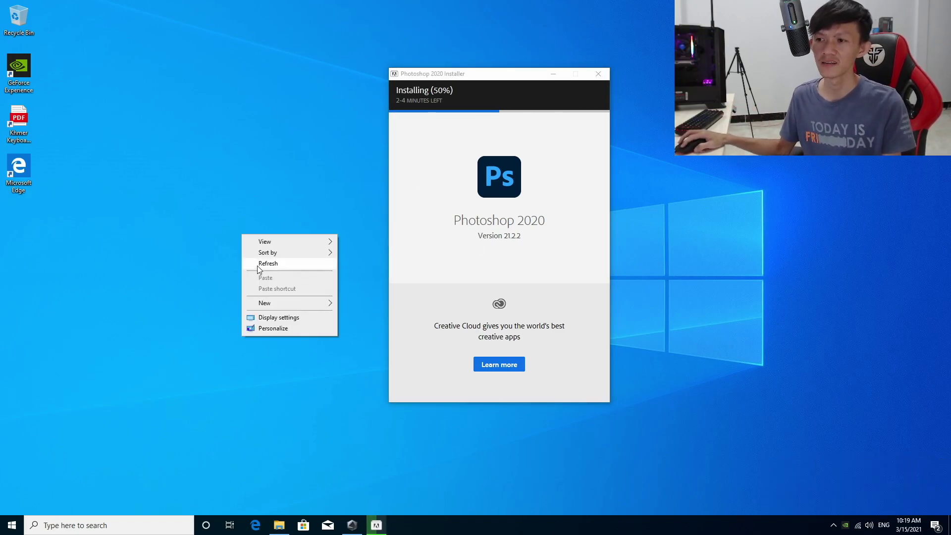
pyautogui.click(267, 263)
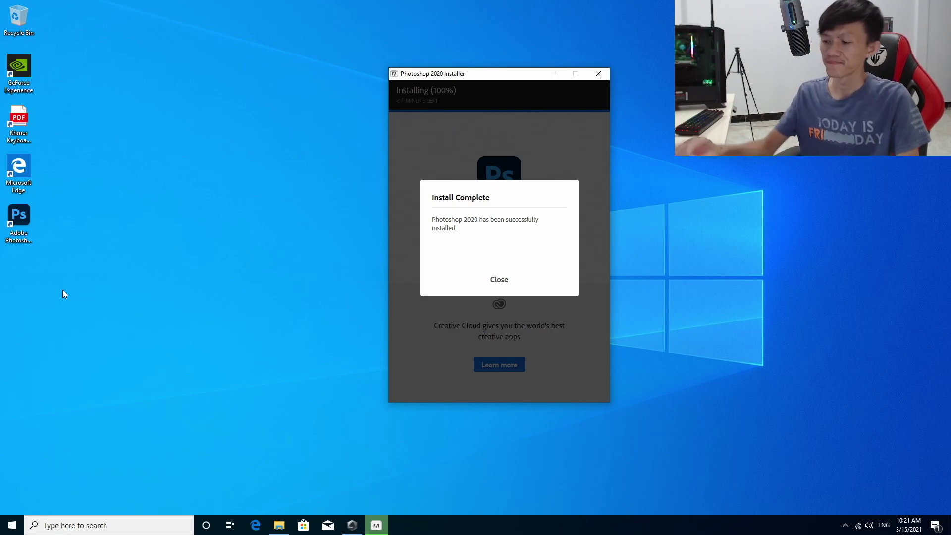
pyautogui.click(503, 280)
# Step: Refresh the desktop three times to re-sort the icons with the new Photoshop shortcut
pyautogui.rightClick(296, 296)
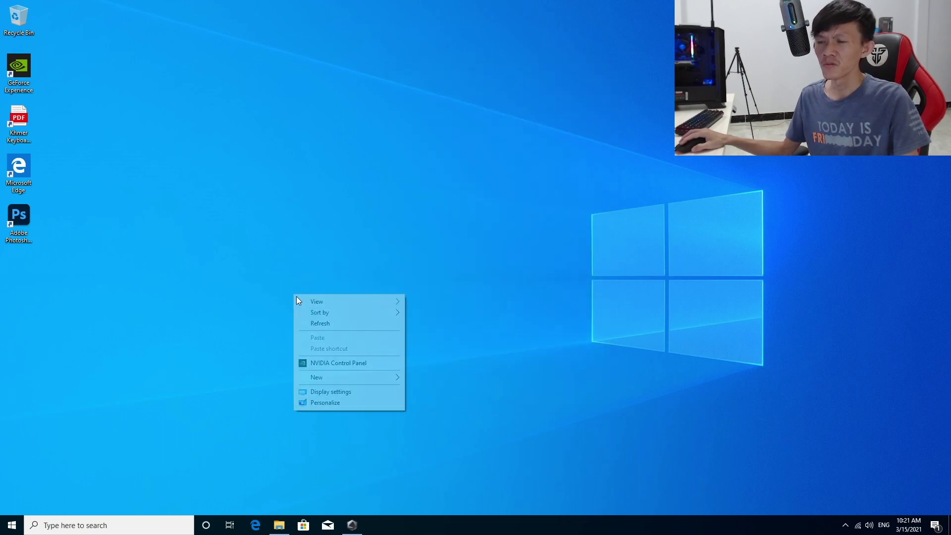
pyautogui.click(325, 325)
pyautogui.rightClick(326, 325)
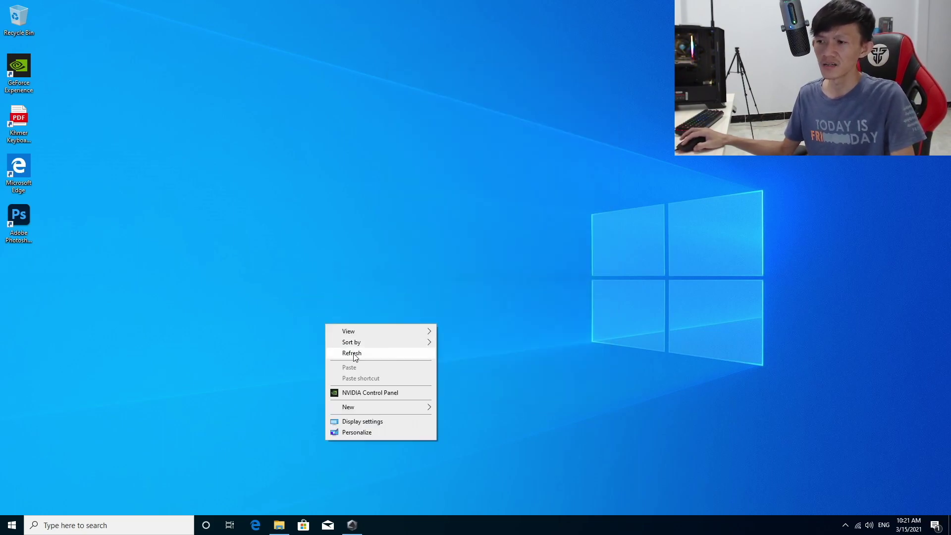
pyautogui.click(341, 351)
pyautogui.rightClick(190, 315)
pyautogui.click(228, 348)
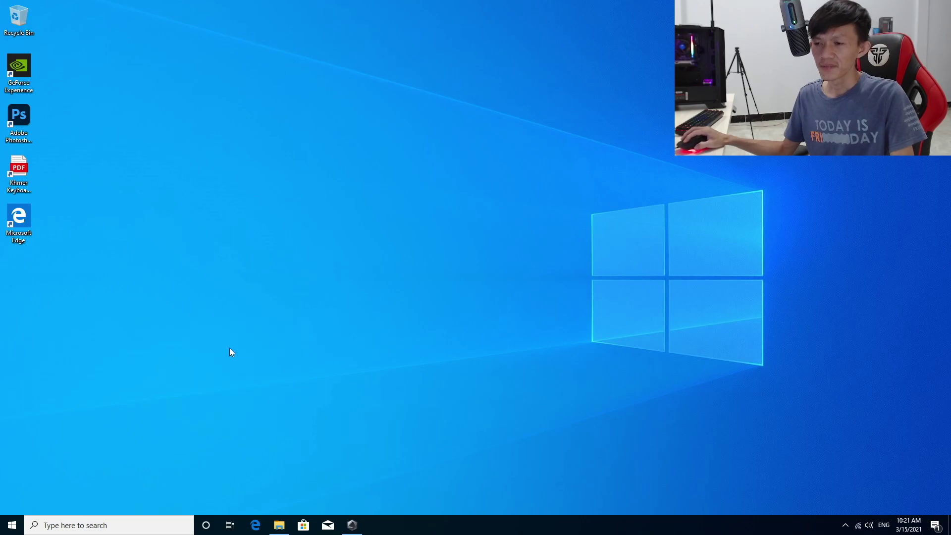
# Step: Check the driver installation progress in Armoury Crate, minimize it again and refresh the desktop
pyautogui.click(352, 528)
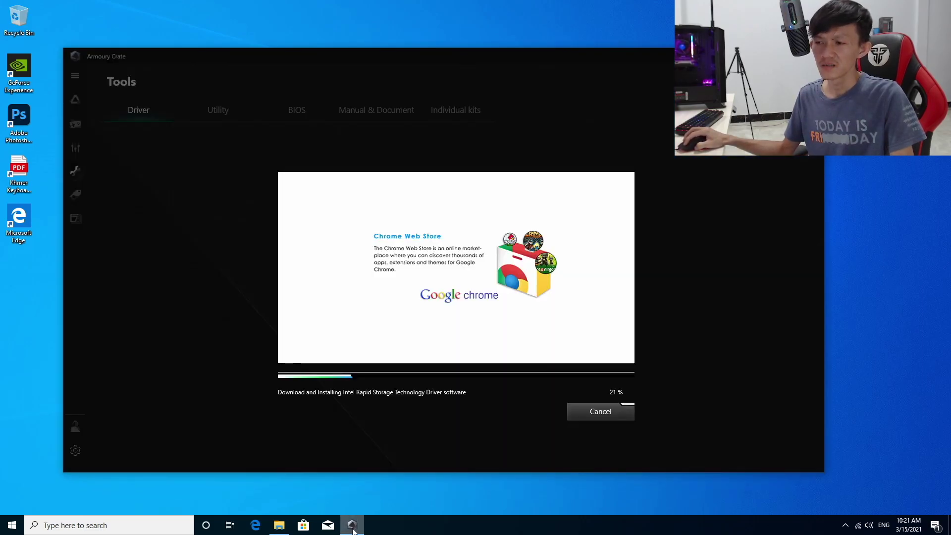
pyautogui.click(352, 528)
pyautogui.rightClick(240, 328)
pyautogui.click(270, 361)
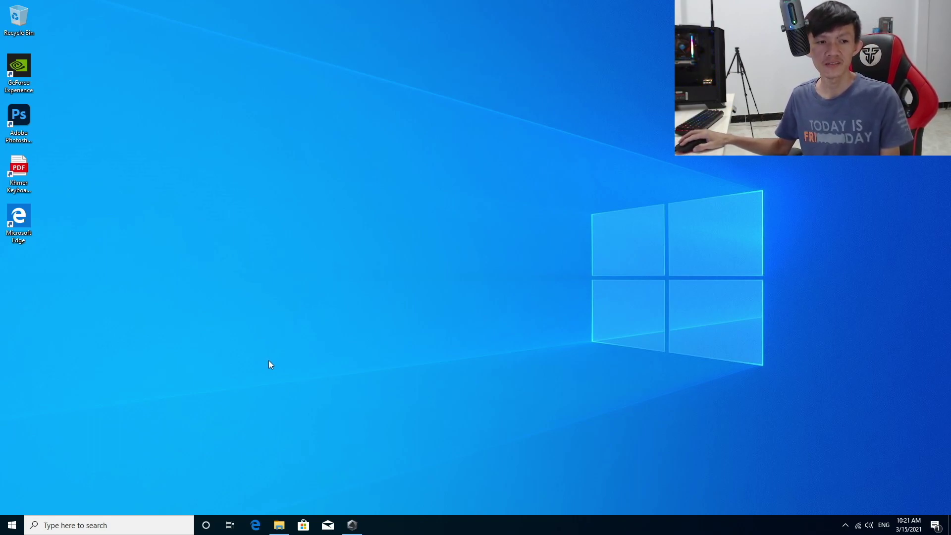
# Step: Refresh the desktop once more and restore Armoury Crate to recheck the driver installation progress
pyautogui.rightClick(225, 257)
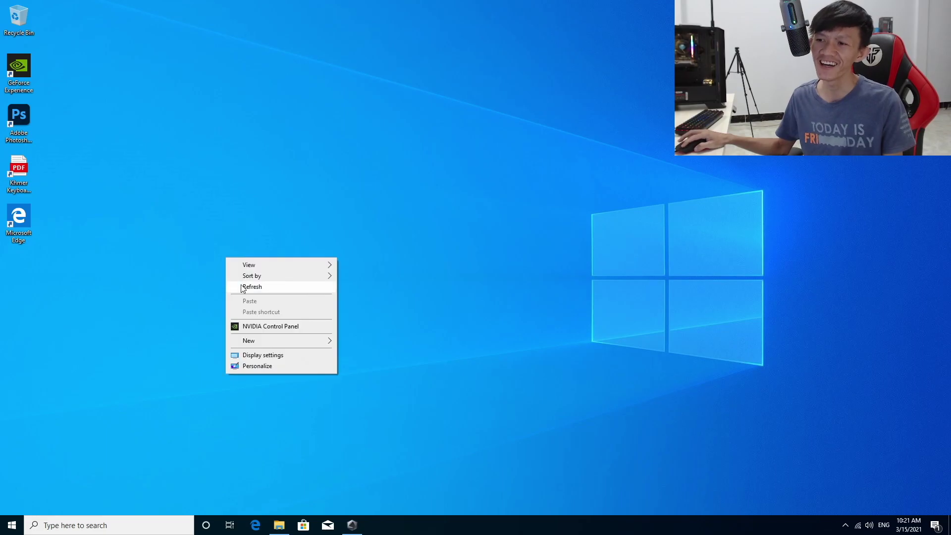
pyautogui.rightClick(143, 255)
pyautogui.click(165, 283)
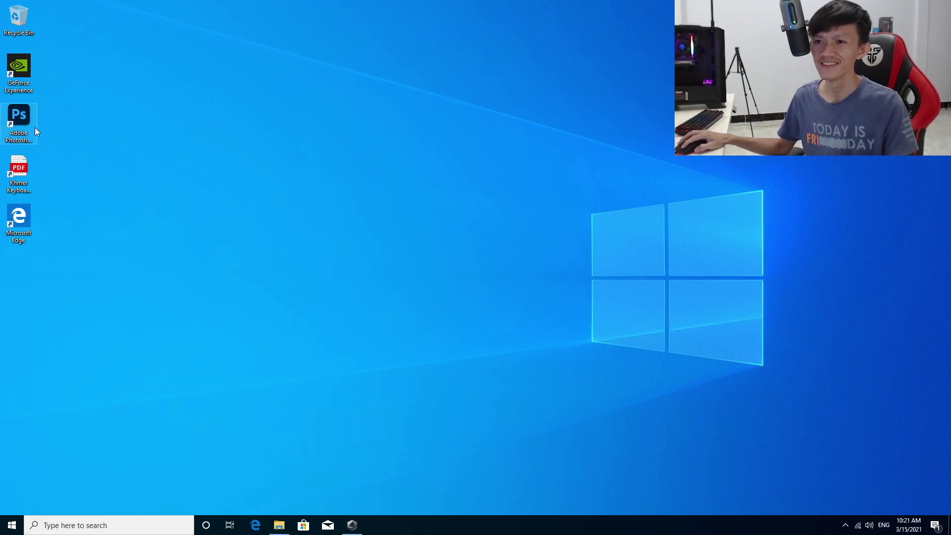
pyautogui.click(353, 525)
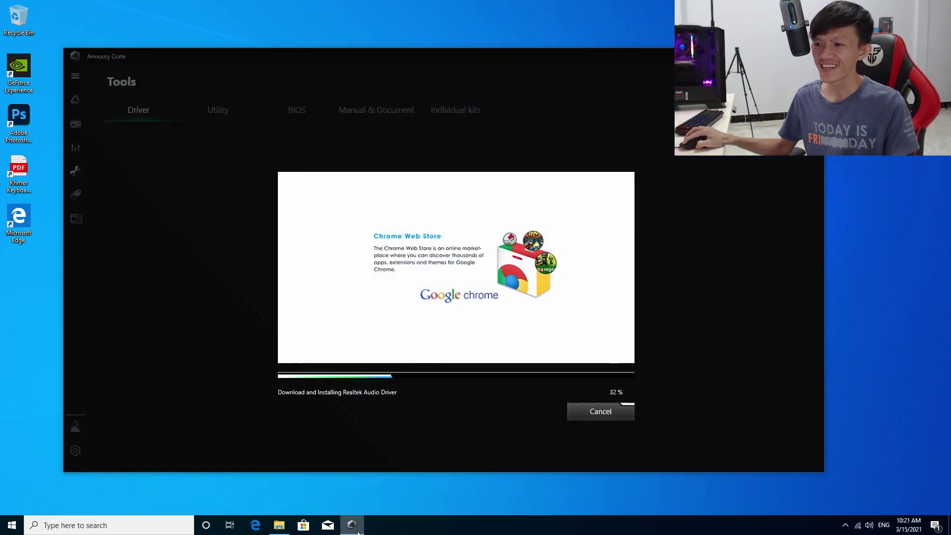
# Step: Minimize Armoury Crate, run Set-up from the Adobe Illustrator CC 2020 folder on the HV620S (F:) drive and allow it to make changes
pyautogui.click(352, 524)
pyautogui.click(274, 527)
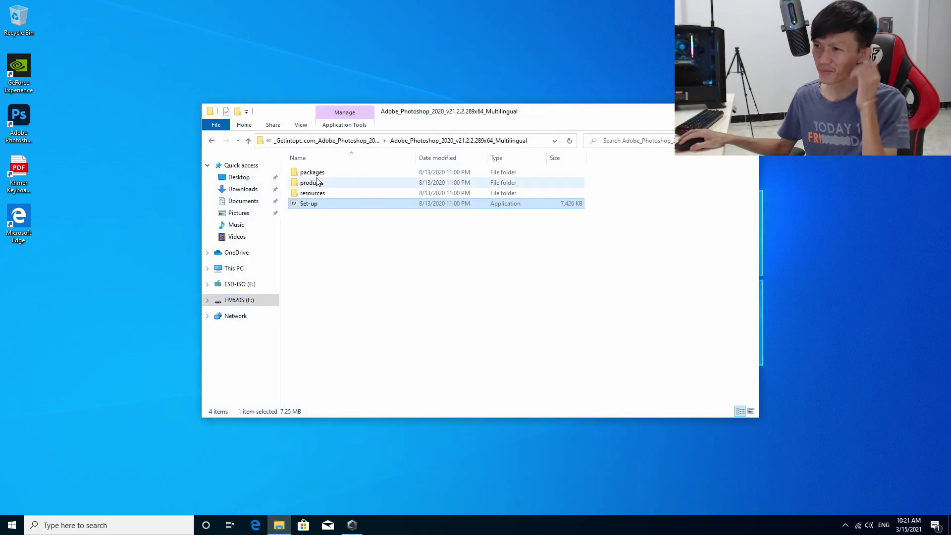
pyautogui.click(329, 140)
pyautogui.click(289, 140)
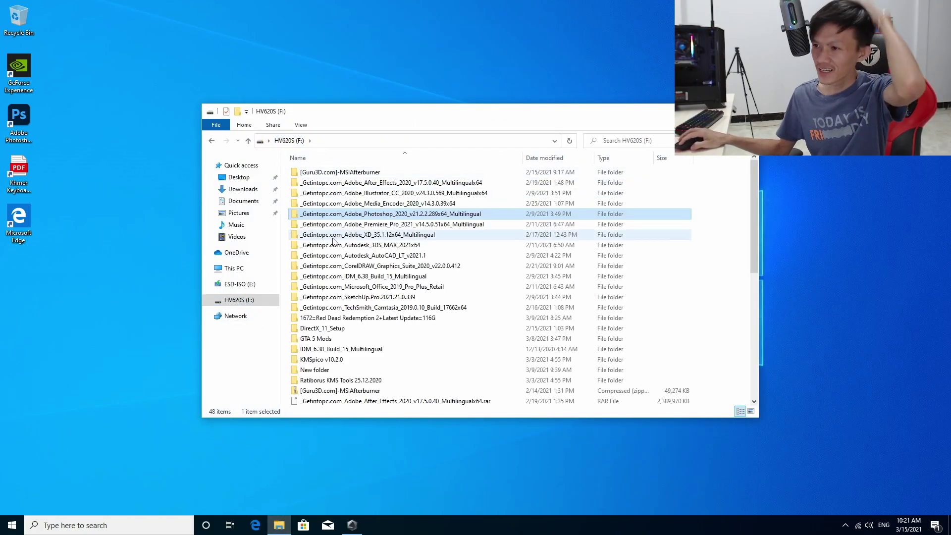
pyautogui.doubleClick(353, 192)
pyautogui.doubleClick(329, 172)
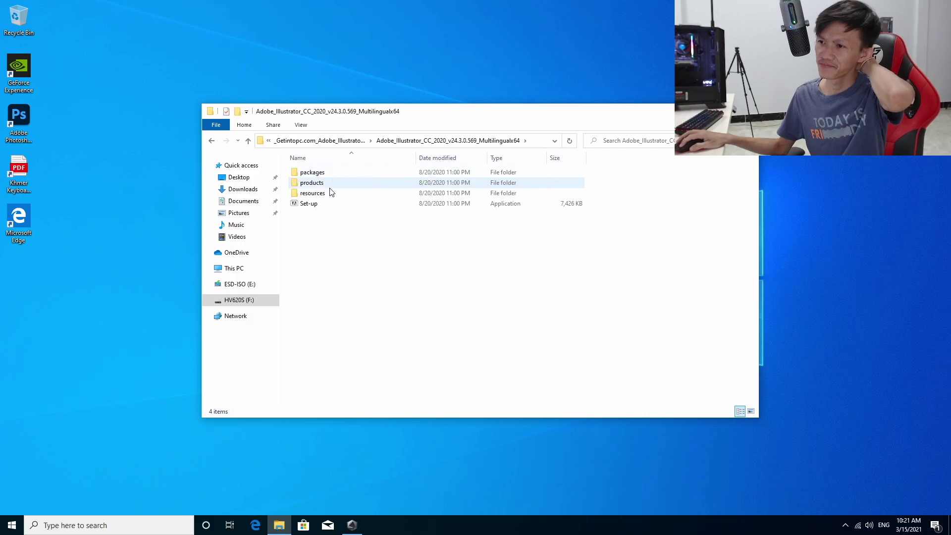
pyautogui.click(324, 204)
pyautogui.doubleClick(324, 203)
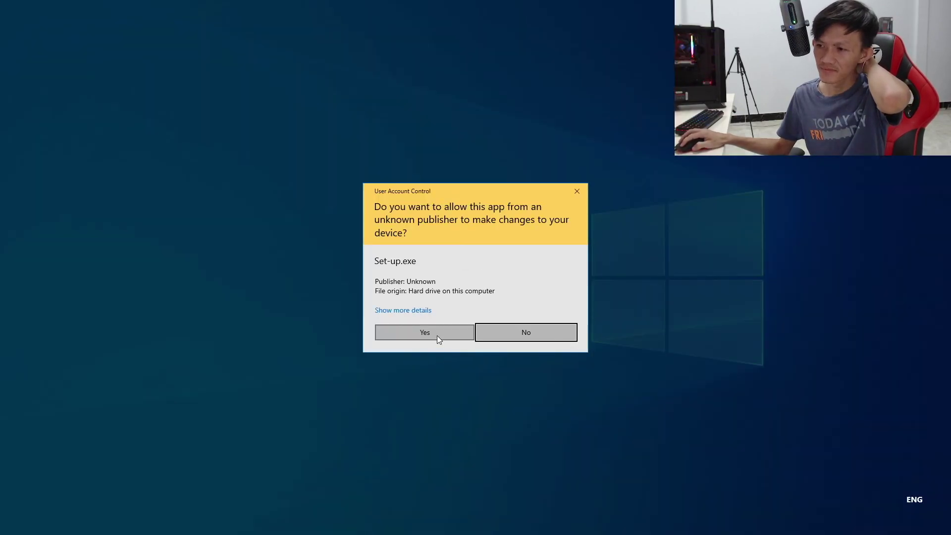
pyautogui.click(437, 334)
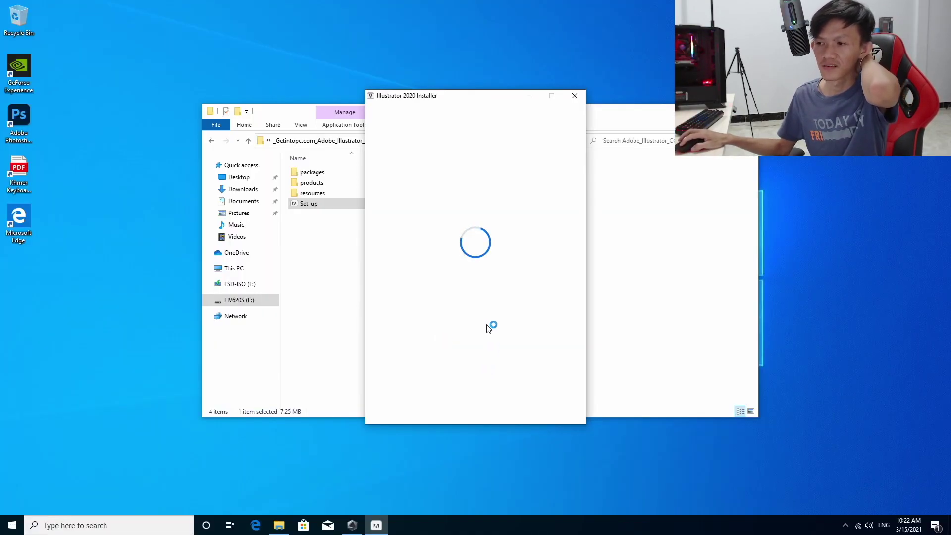
# Step: Start installing Illustrator 2020 with language English (North America) and the default location
pyautogui.rightClick(675, 155)
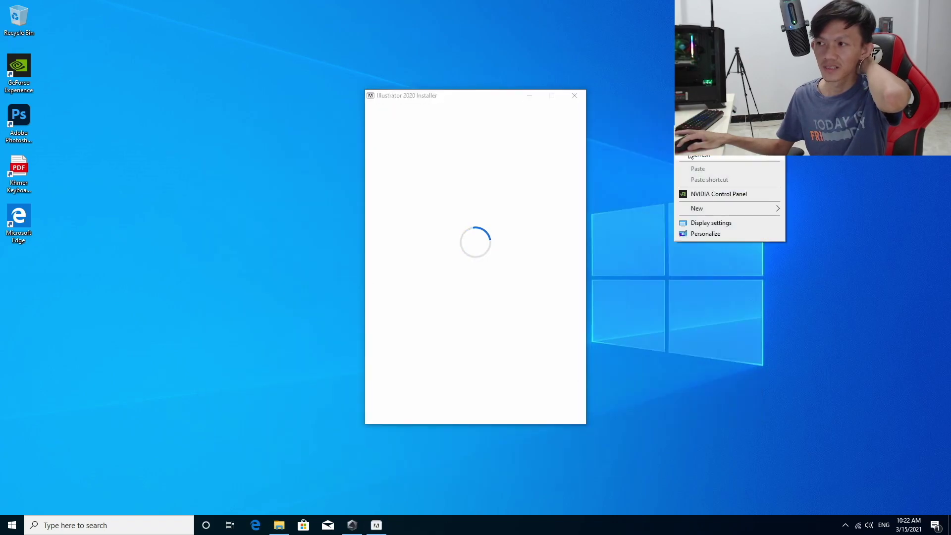
pyautogui.click(630, 194)
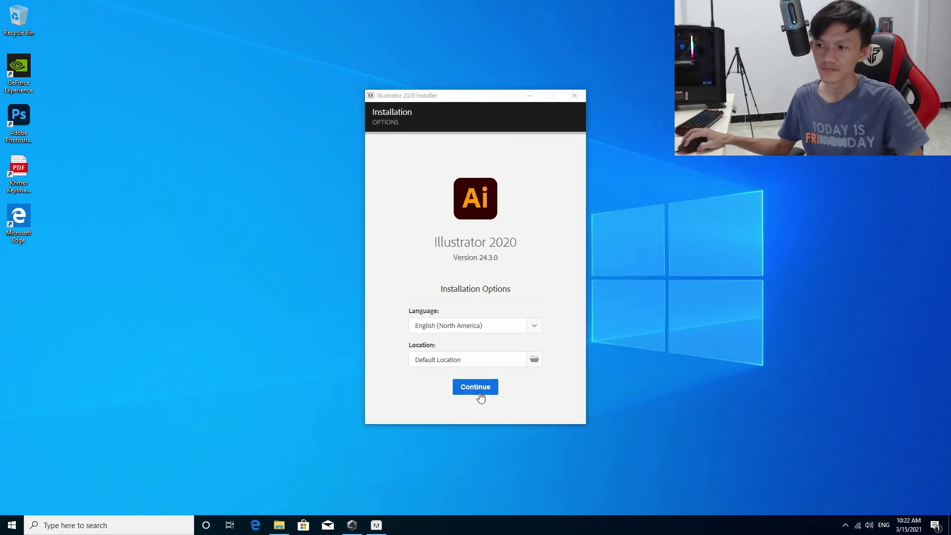
pyautogui.click(474, 388)
# Step: Check the driver installation progress in Armoury Crate during the Illustrator installation, minimize it and refresh the desktop
pyautogui.rightClick(206, 315)
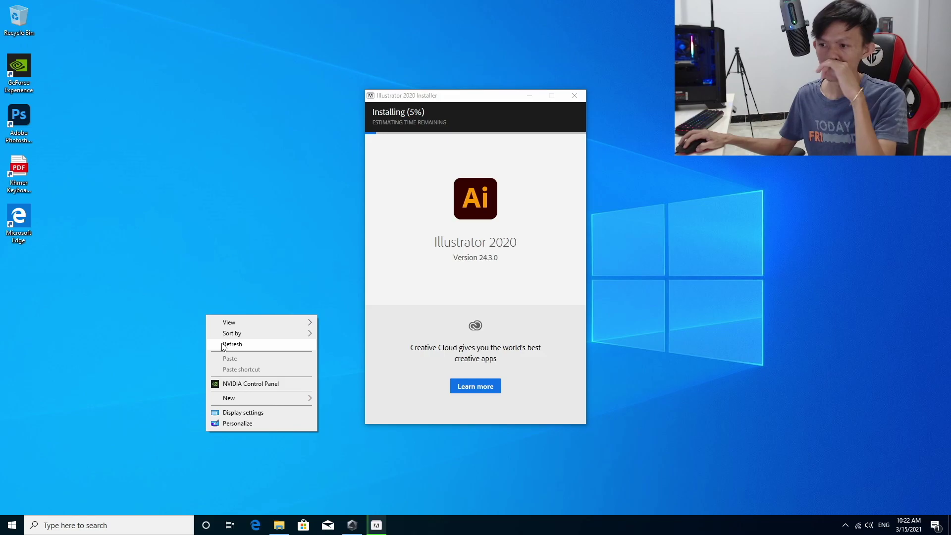
pyautogui.click(299, 464)
pyautogui.click(352, 528)
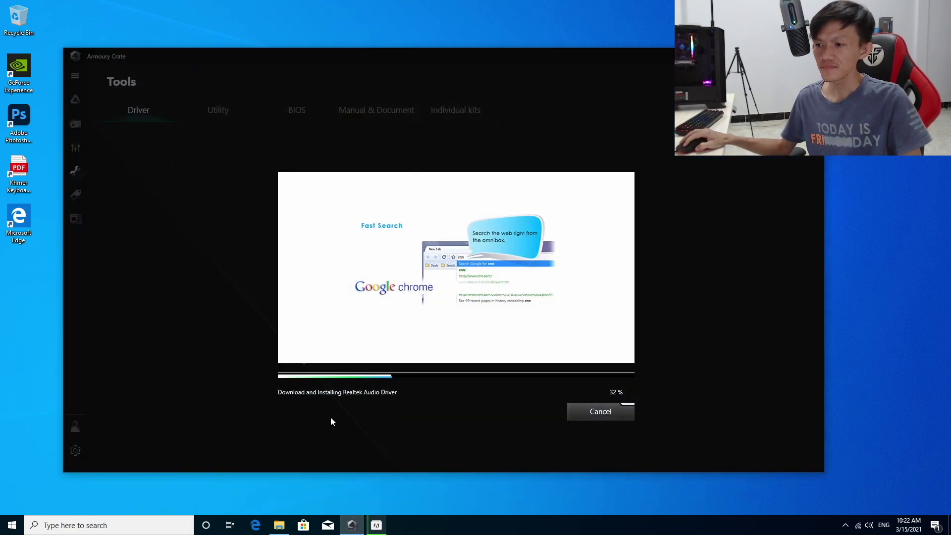
pyautogui.click(352, 525)
pyautogui.rightClick(195, 340)
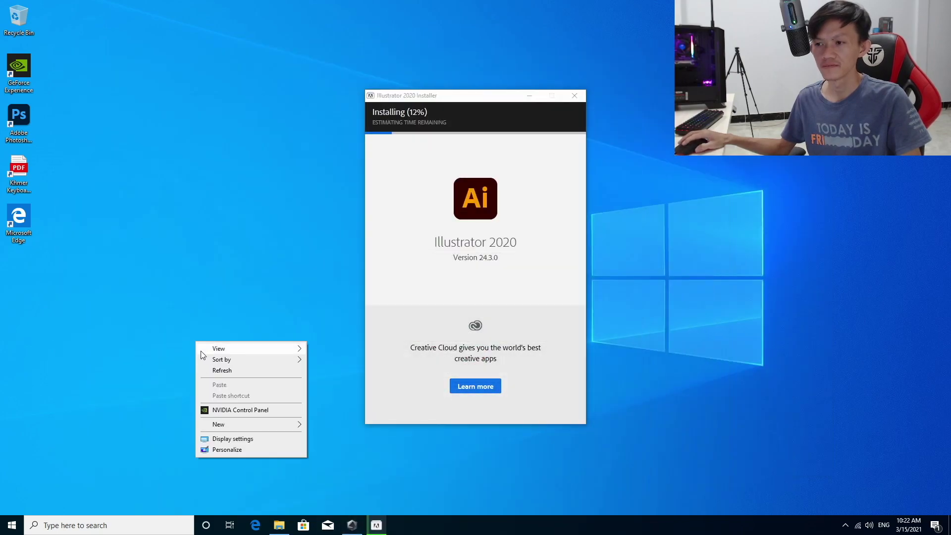
pyautogui.click(212, 369)
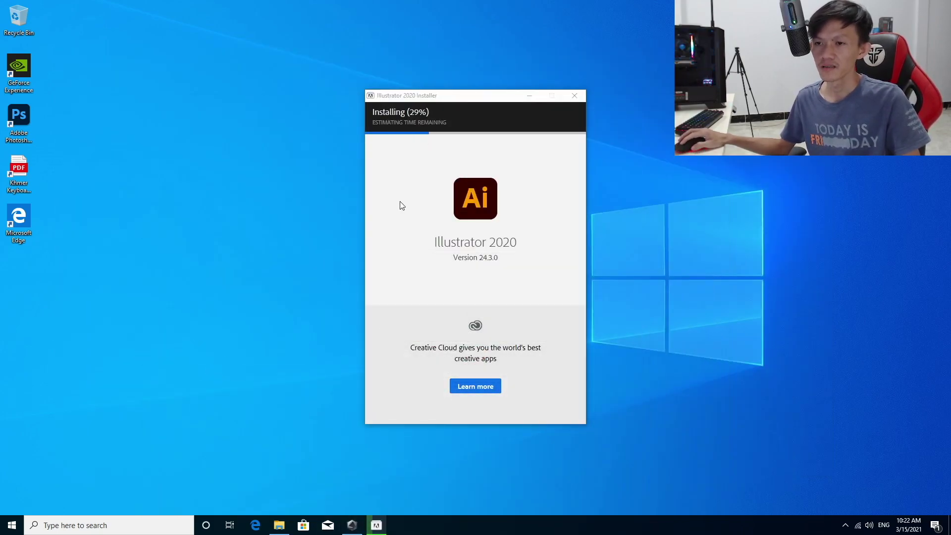
pyautogui.rightClick(226, 215)
pyautogui.click(241, 247)
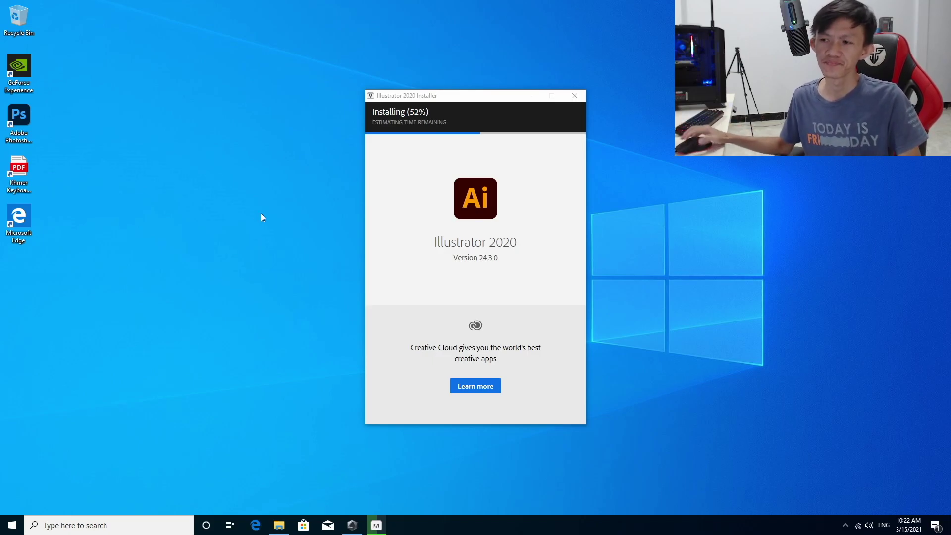
pyautogui.rightClick(159, 236)
pyautogui.click(204, 267)
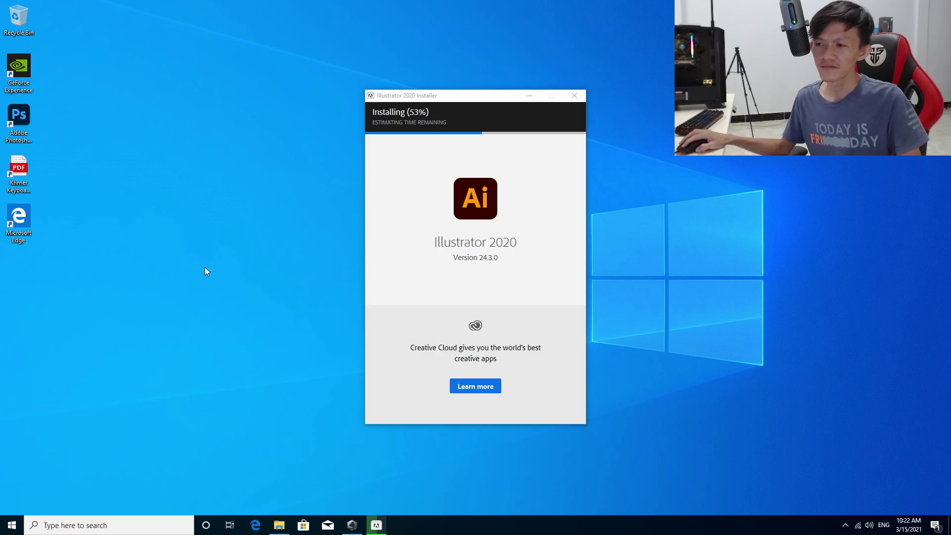
pyautogui.rightClick(205, 267)
pyautogui.click(230, 293)
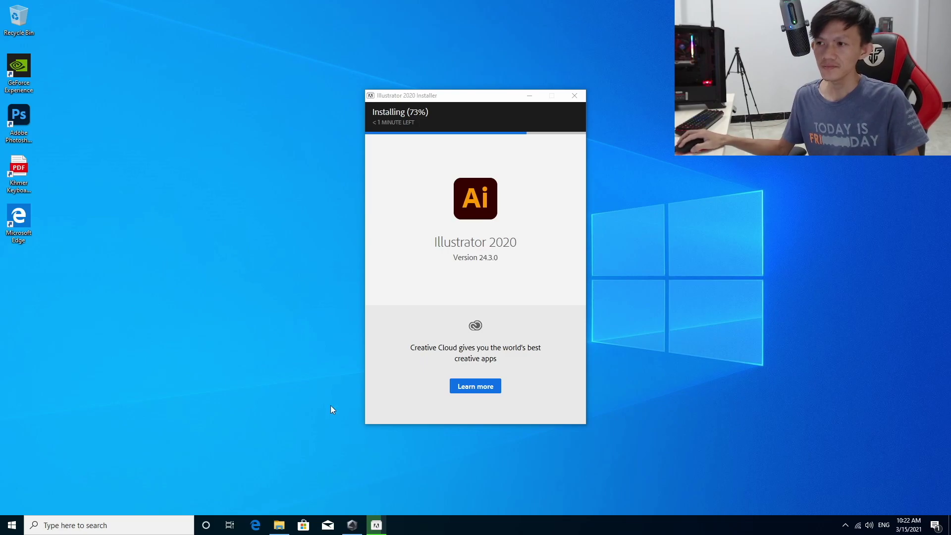
# Step: Recheck the driver installation in Armoury Crate, minimize it and close the Illustrator 2020 installer once it completes
pyautogui.click(352, 526)
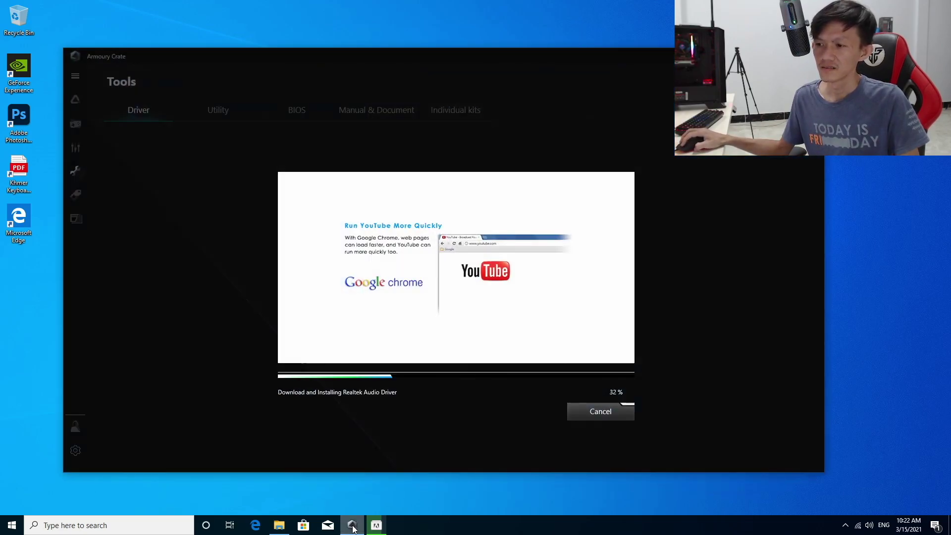
pyautogui.click(352, 527)
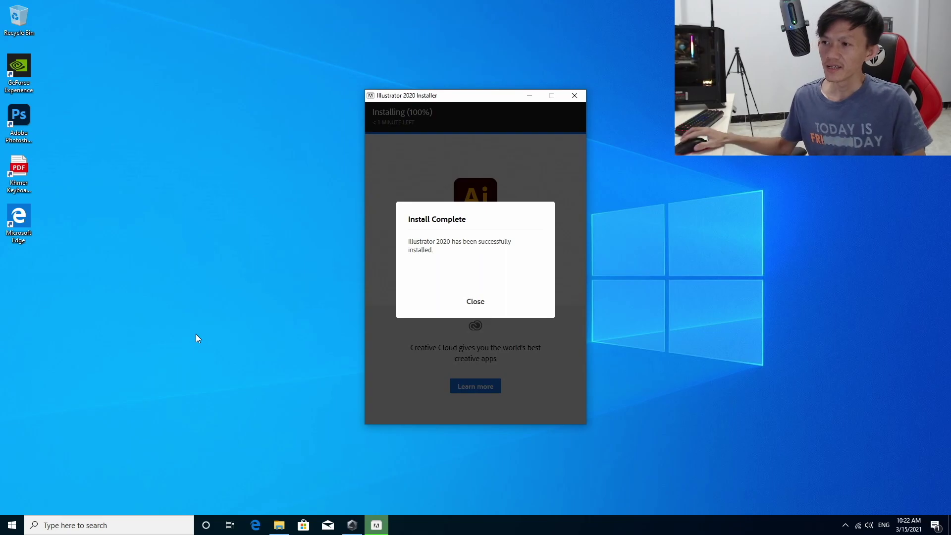
pyautogui.click(475, 302)
# Step: Run Set-up from the Adobe Premiere Pro 2021 v14.5 folder on the HV620S (F:) drive and allow it to make changes
pyautogui.click(280, 524)
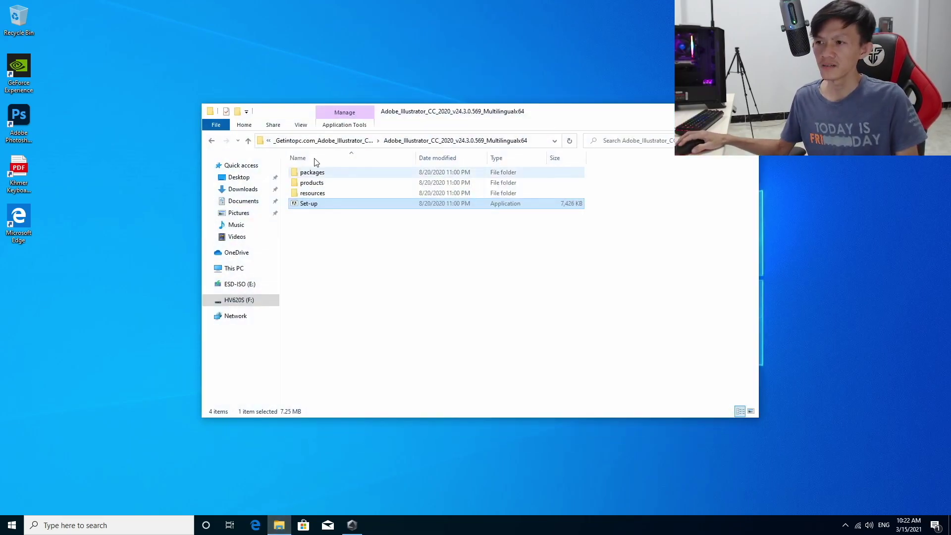
pyautogui.click(345, 144)
pyautogui.click(287, 141)
pyautogui.click(357, 214)
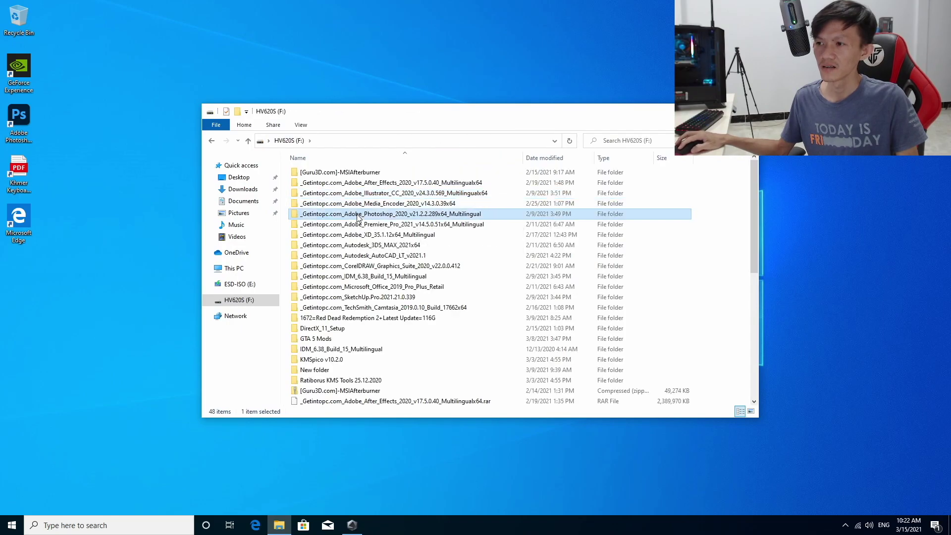
pyautogui.doubleClick(357, 224)
pyautogui.doubleClick(322, 172)
pyautogui.click(320, 204)
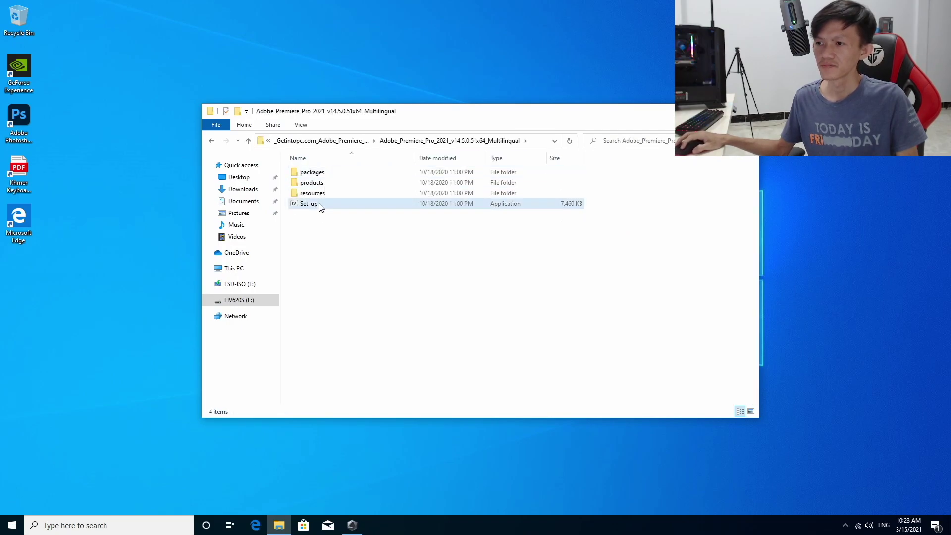
pyautogui.doubleClick(319, 204)
pyautogui.click(429, 335)
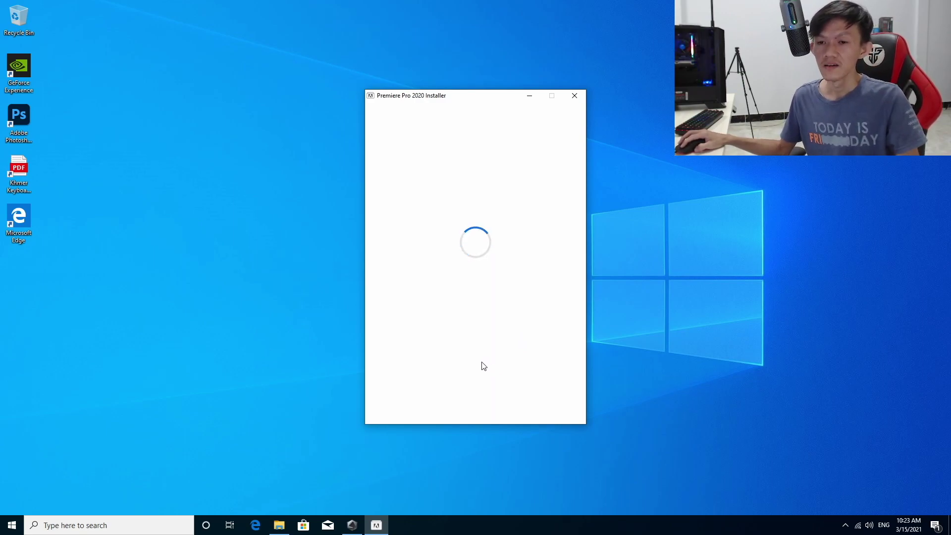
# Step: Refresh the desktop and start installing Premiere Pro 2020 with language English (North America) and the default location
pyautogui.rightClick(246, 307)
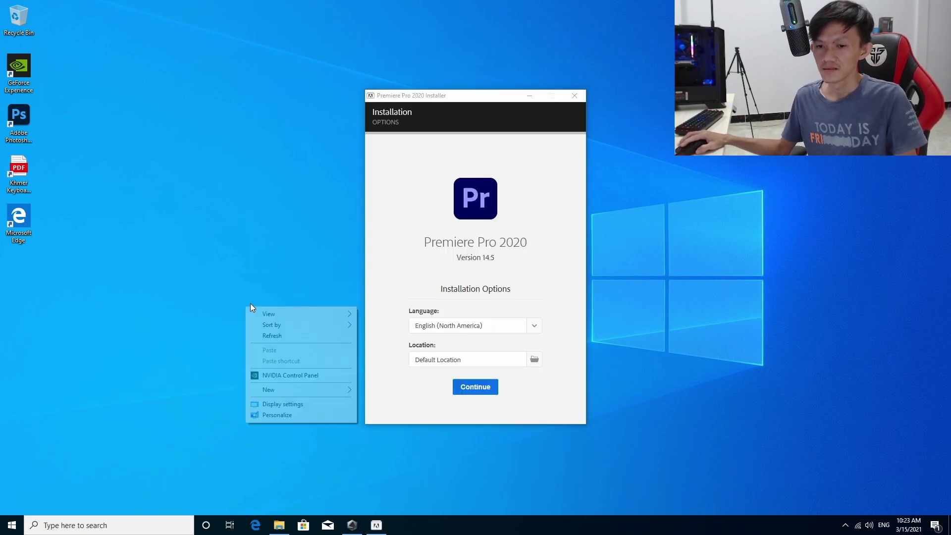
pyautogui.click(283, 338)
pyautogui.click(468, 390)
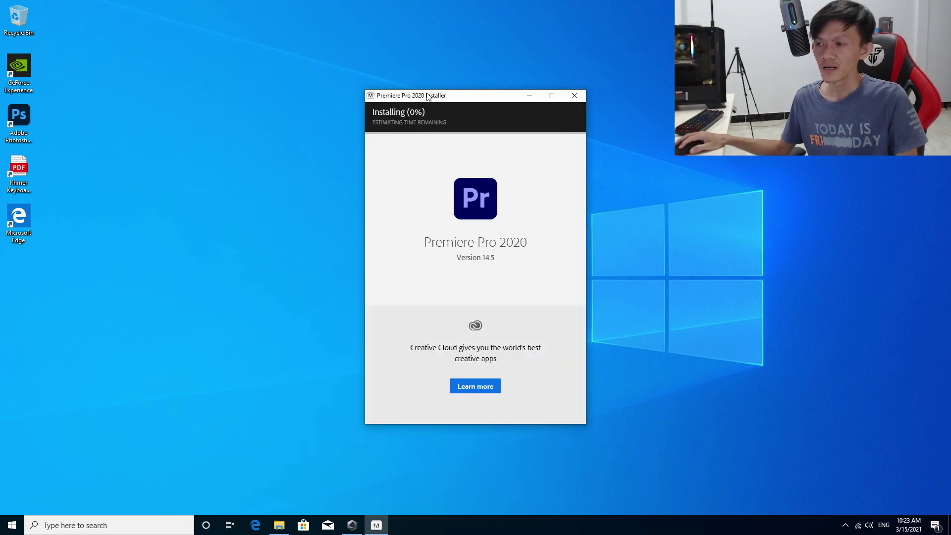
# Step: Check the driver installation progress in Armoury Crate twice during the Premiere Pro installation, minimizing it each time
pyautogui.click(353, 527)
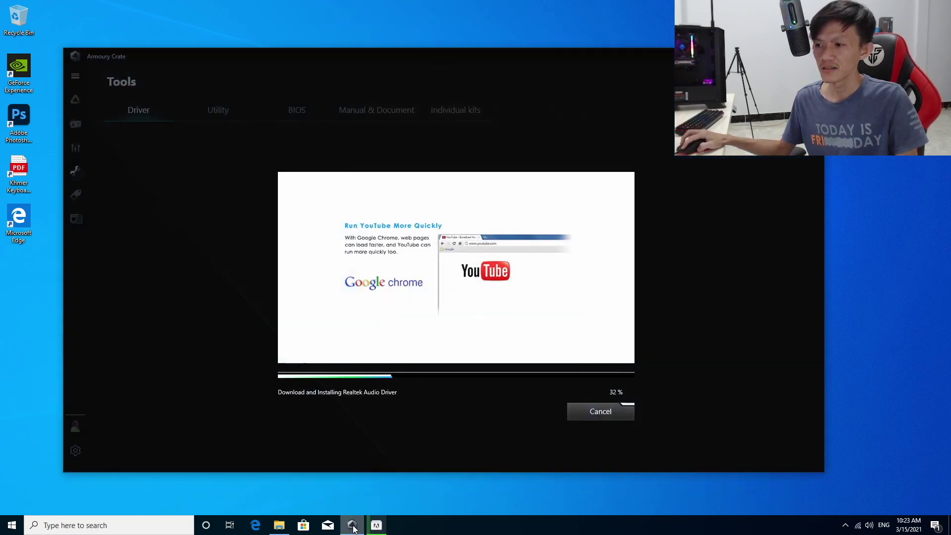
pyautogui.click(353, 527)
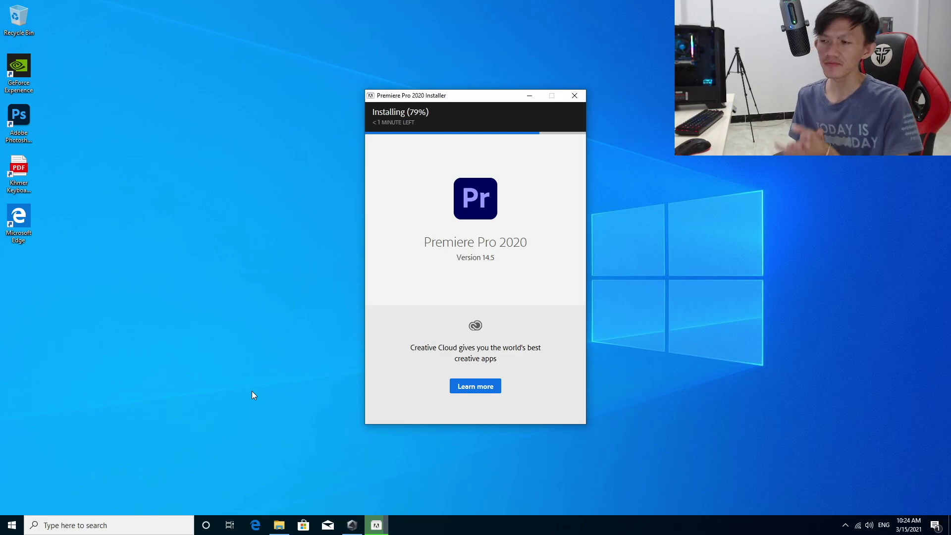
pyautogui.click(353, 523)
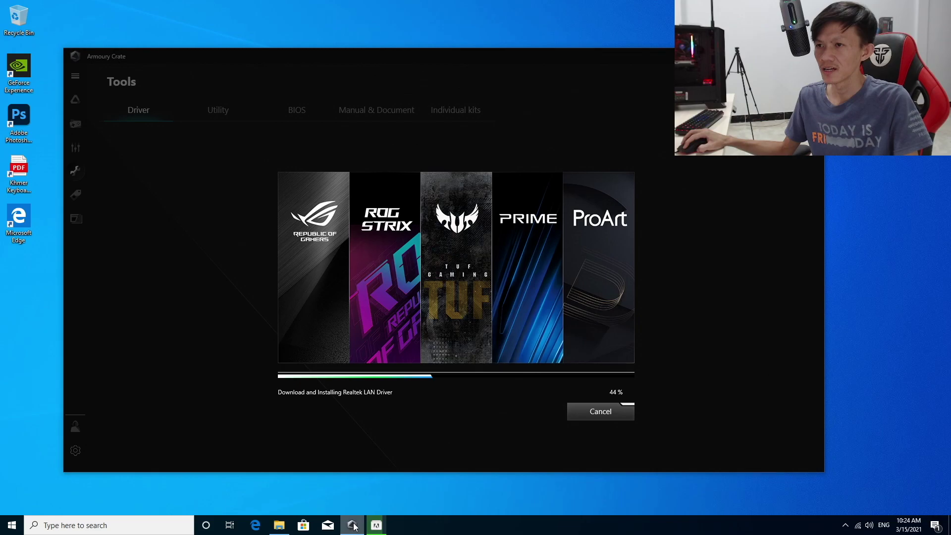
pyautogui.click(353, 524)
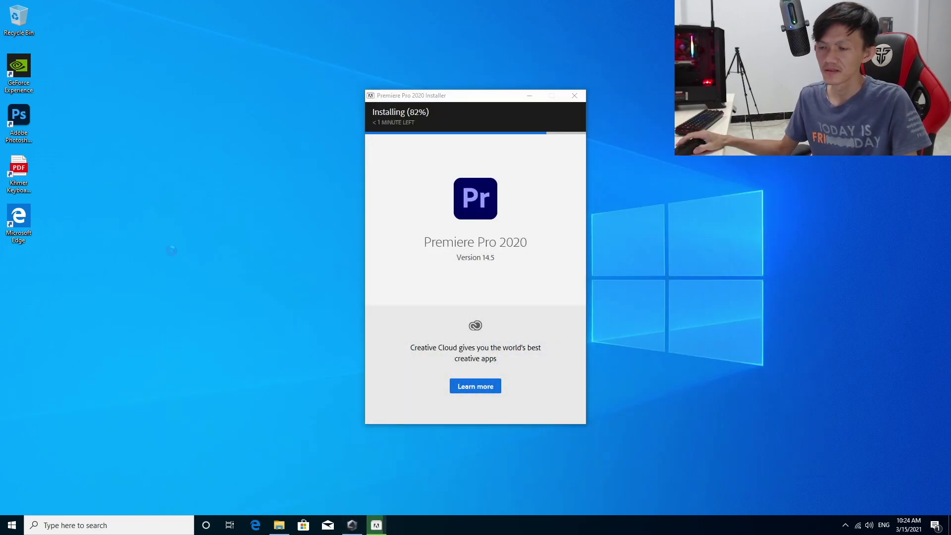
# Step: Refresh the desktop to re-sort the icons with the Premiere Pro shortcut and close the Premiere Pro 2020 installer once it completes
pyautogui.rightClick(286, 350)
pyautogui.click(318, 381)
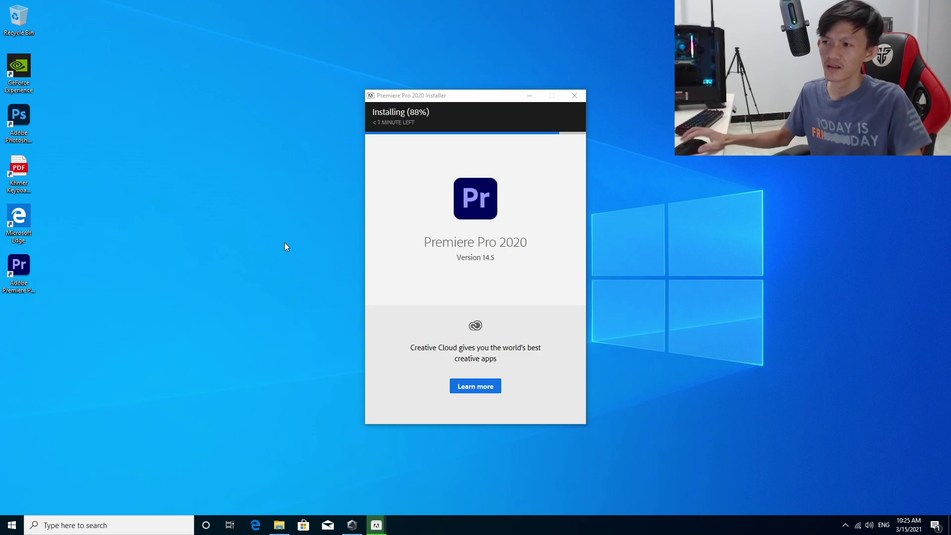
pyautogui.rightClick(232, 295)
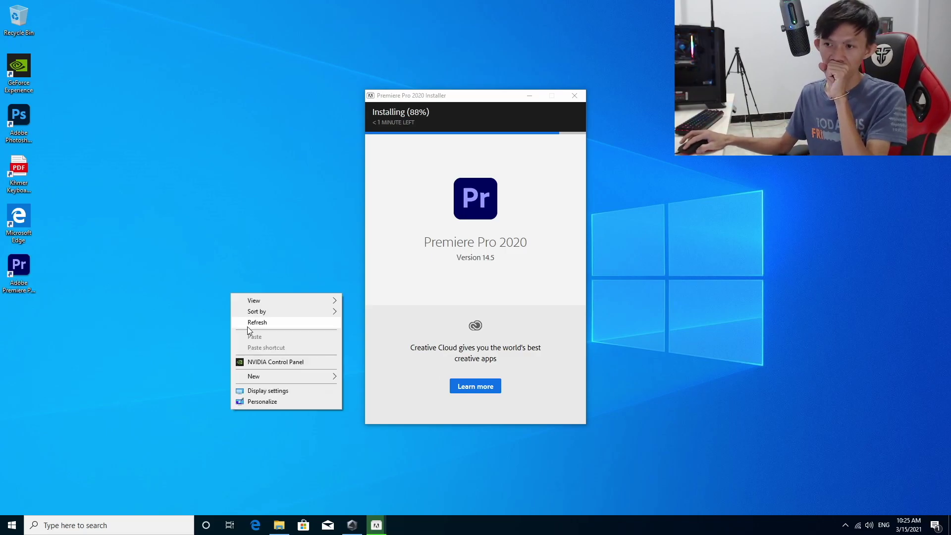
pyautogui.click(247, 325)
pyautogui.rightClick(185, 289)
pyautogui.click(205, 321)
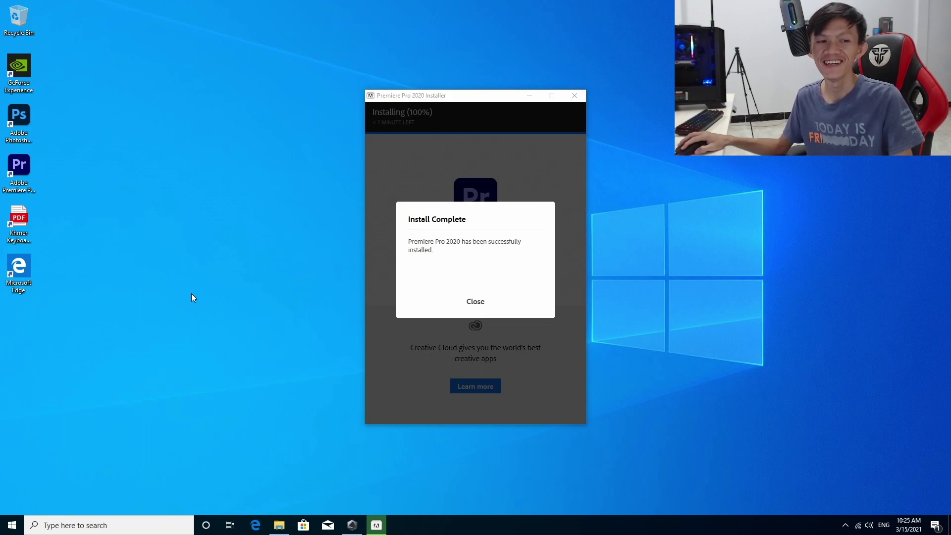
pyautogui.click(475, 301)
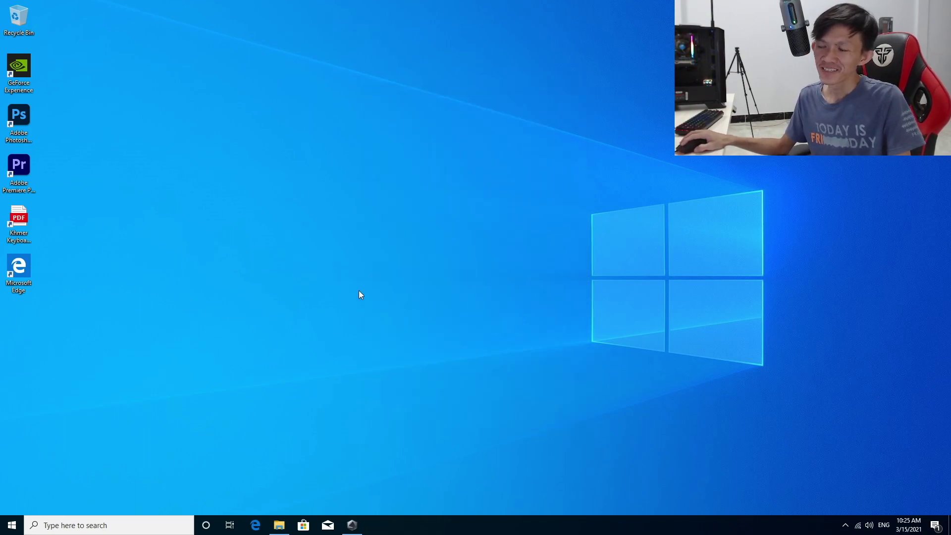
# Step: Refresh the desktop, check how far the Armoury Crate driver installation has progressed and minimize its window
pyautogui.rightClick(270, 241)
pyautogui.click(285, 271)
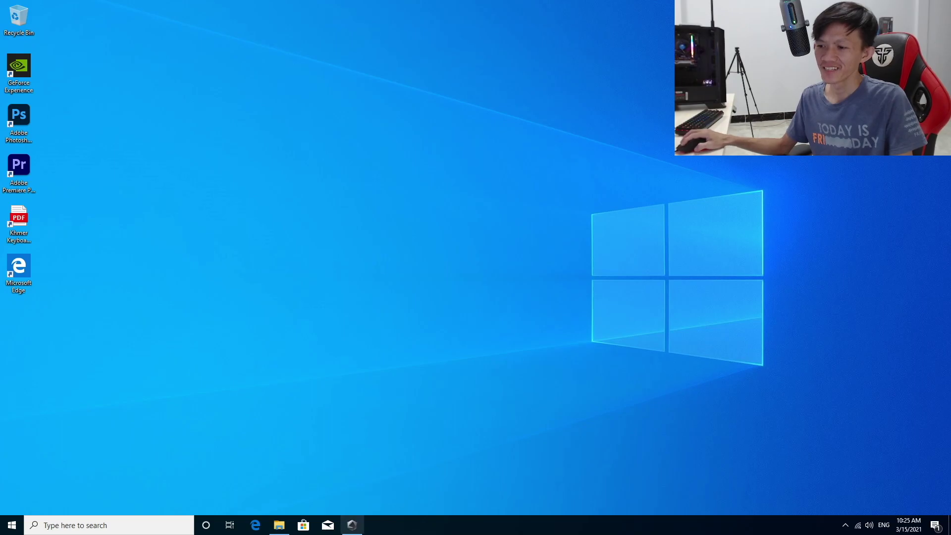
pyautogui.click(347, 529)
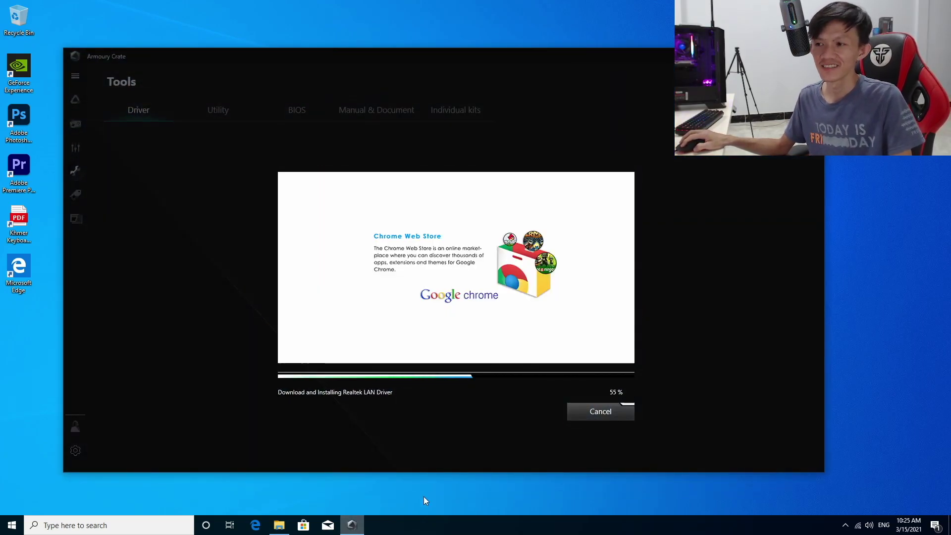
pyautogui.click(356, 527)
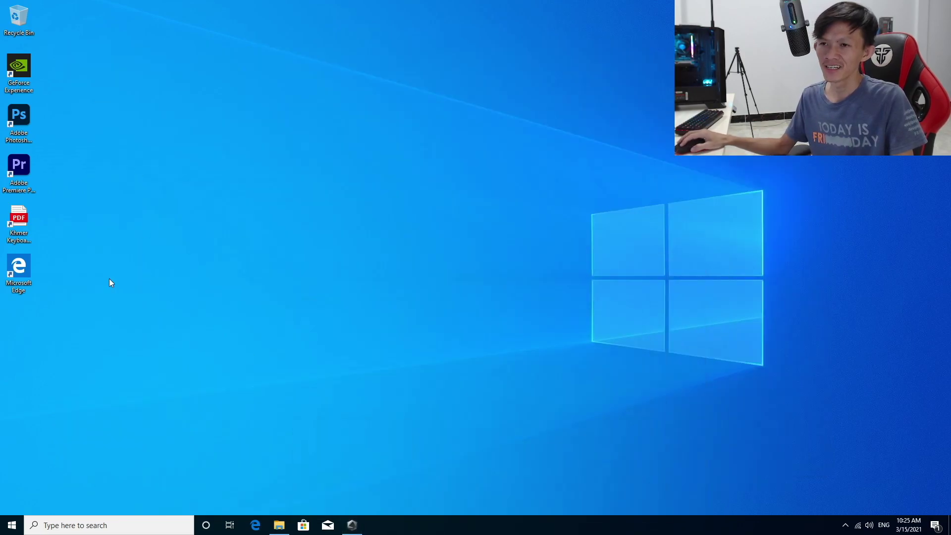
# Step: Look over the recently added Adobe apps in the Start menu, close it and refresh the desktop
pyautogui.click(11, 525)
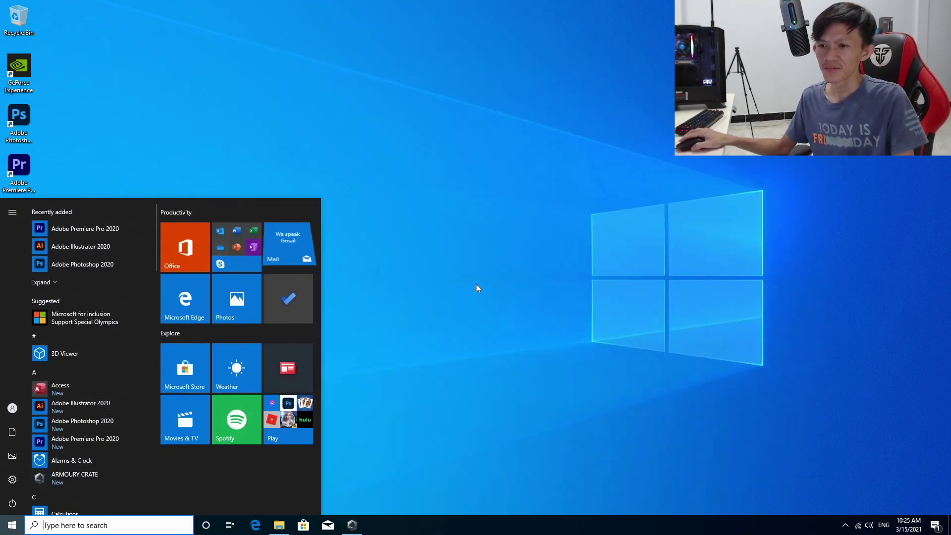
pyautogui.click(345, 210)
pyautogui.rightClick(300, 197)
pyautogui.click(325, 225)
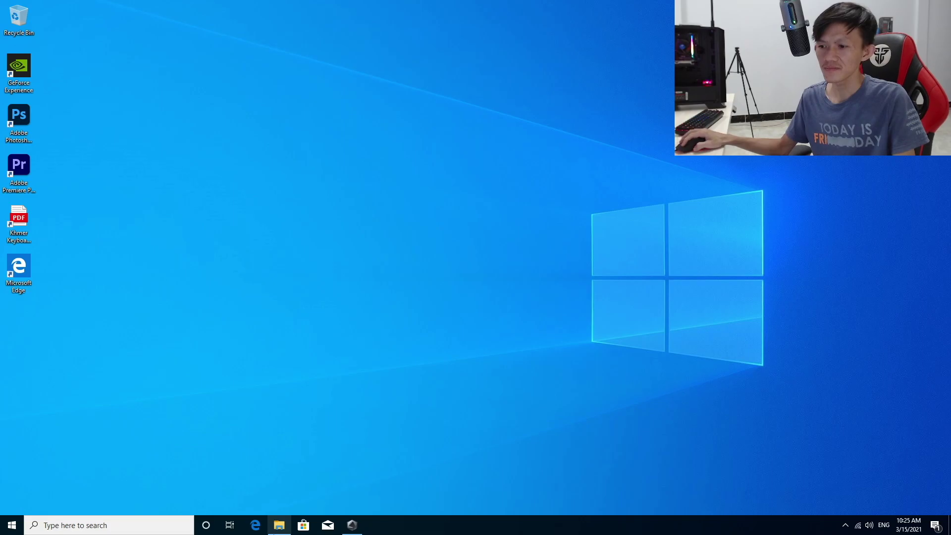
# Step: Close the Premiere Pro setup folder, launch GeForce Experience and reposition its window and sign-in dialog
pyautogui.click(280, 525)
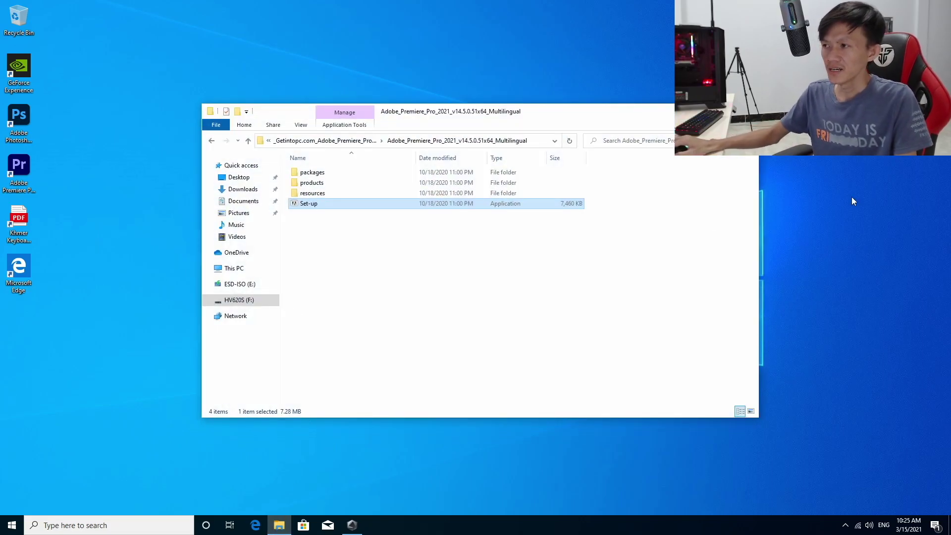
pyautogui.click(747, 111)
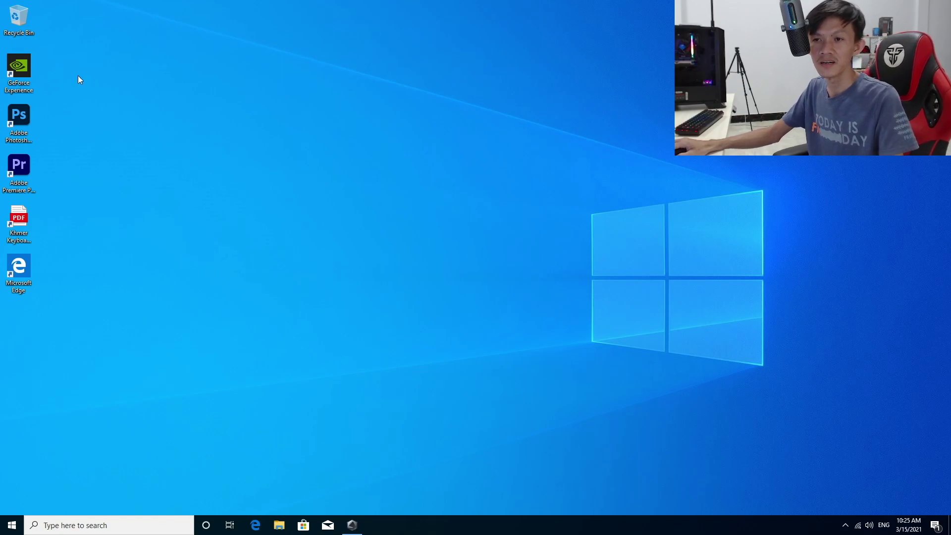
pyautogui.click(26, 70)
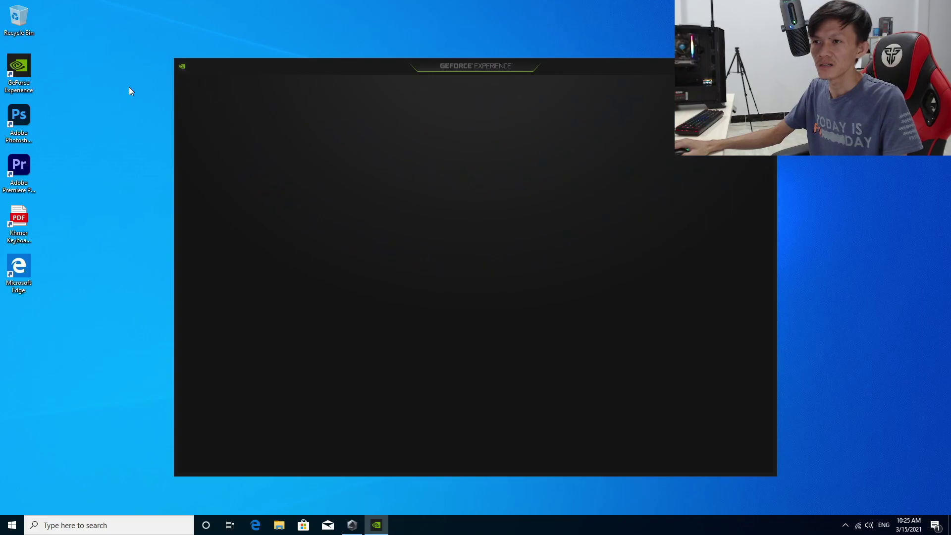
pyautogui.moveTo(354, 76); pyautogui.dragTo(356, 53)
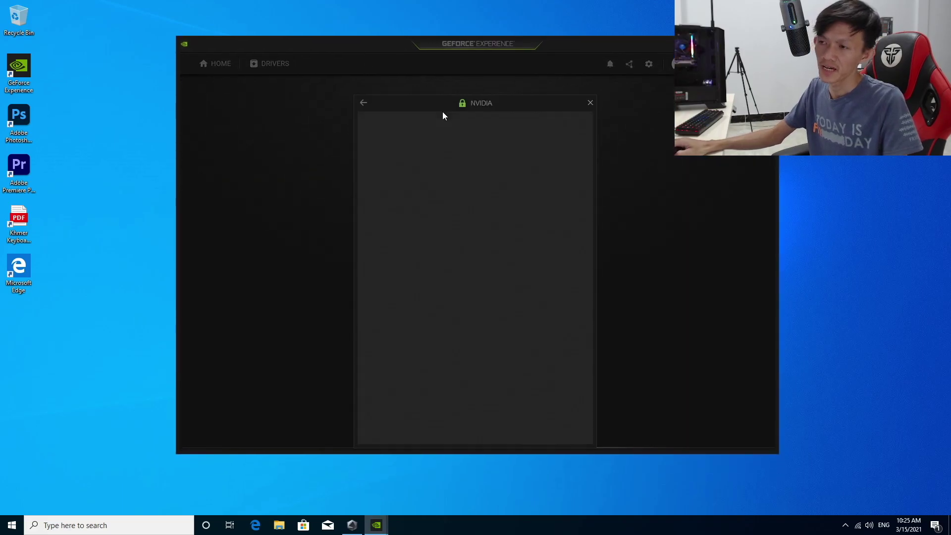
pyautogui.moveTo(434, 102); pyautogui.dragTo(433, 82)
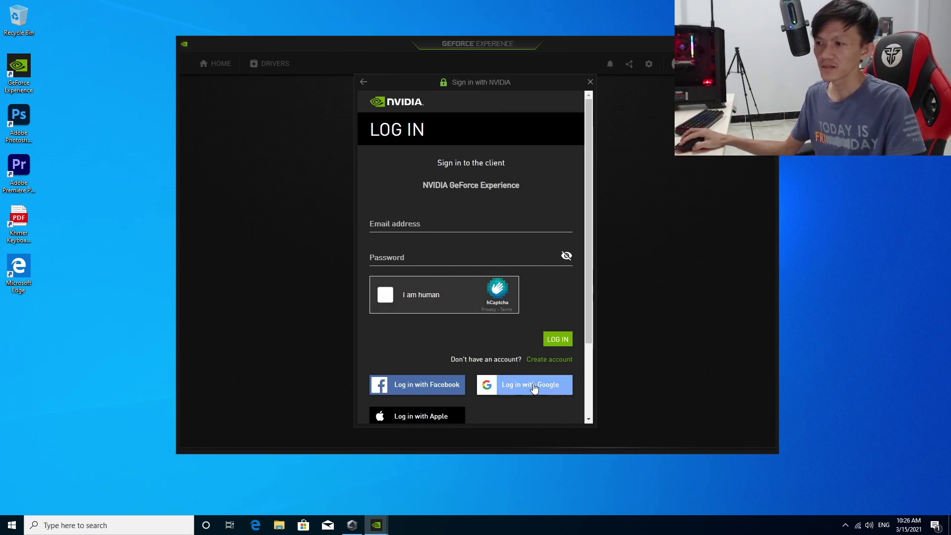
# Step: Start the GeForce Experience login with Google, submit the account e-mail, retry the login and close the old sign-in page
pyautogui.click(510, 384)
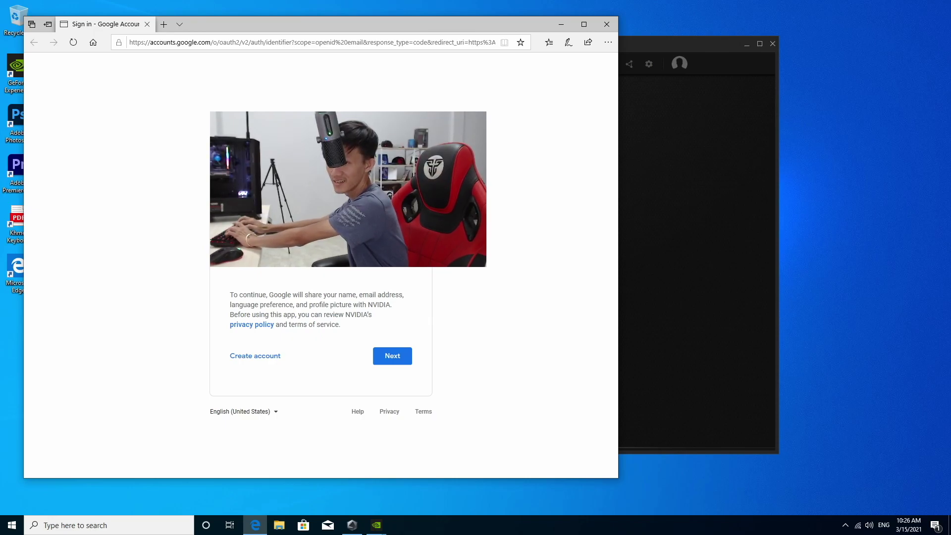
pyautogui.press('Return')
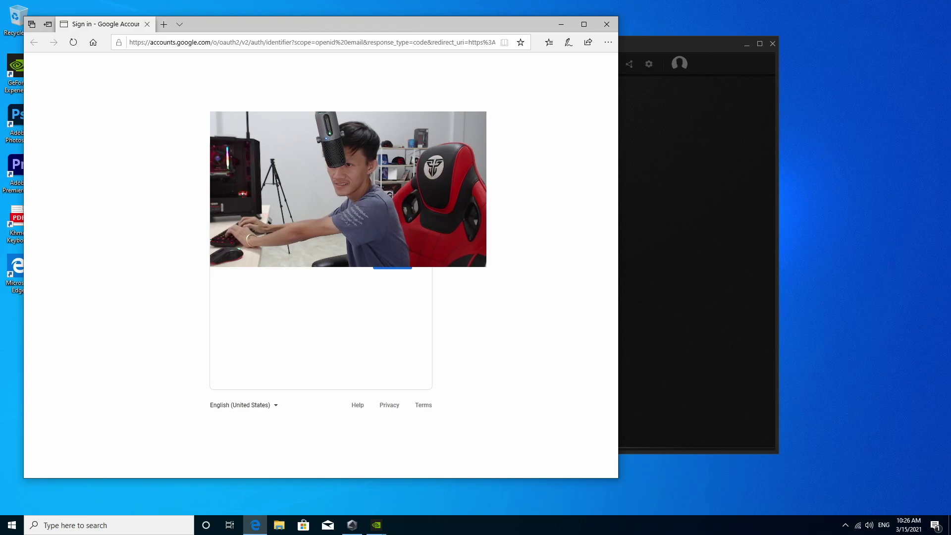
pyautogui.click(671, 280)
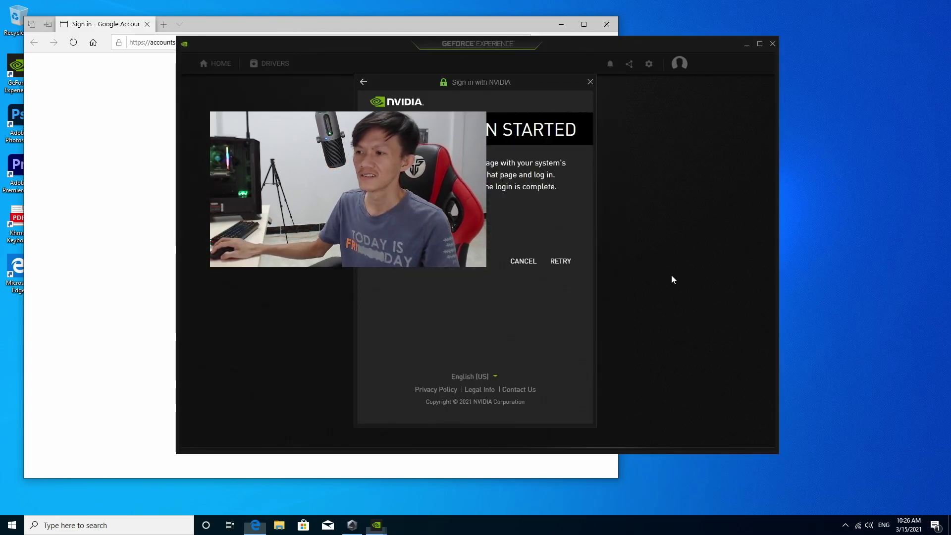
pyautogui.click(565, 261)
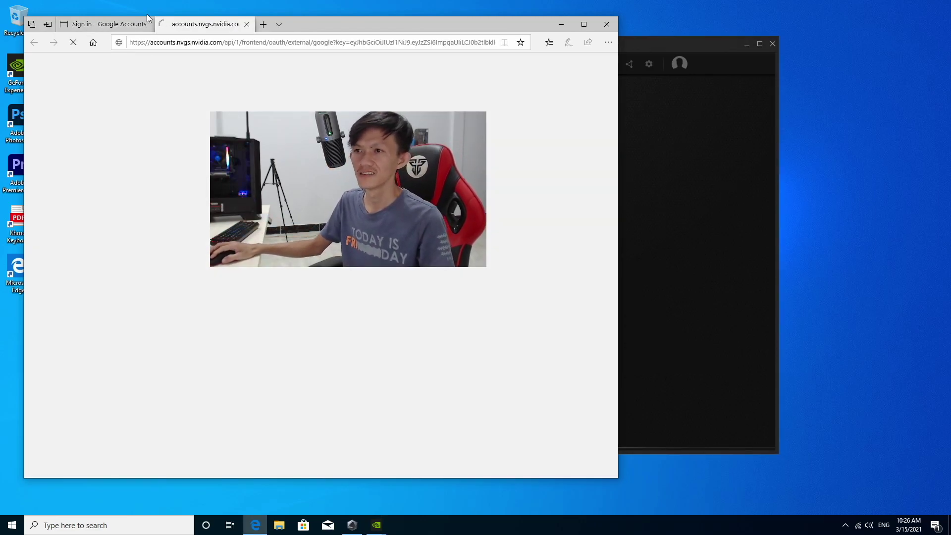
pyautogui.click(147, 23)
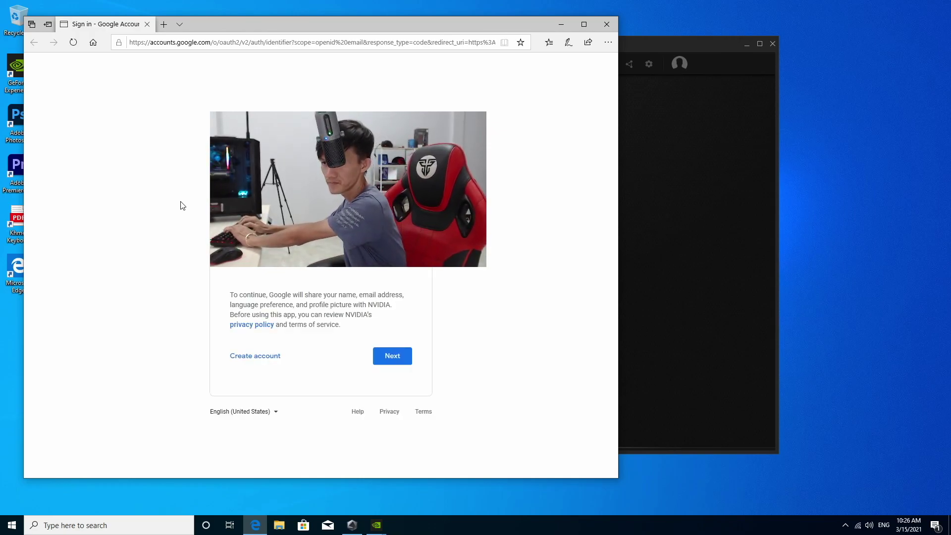
# Step: Sign in to Google with the account e-mail and password, decline saving the password in Edge and minimize the browser
pyautogui.press('Return')
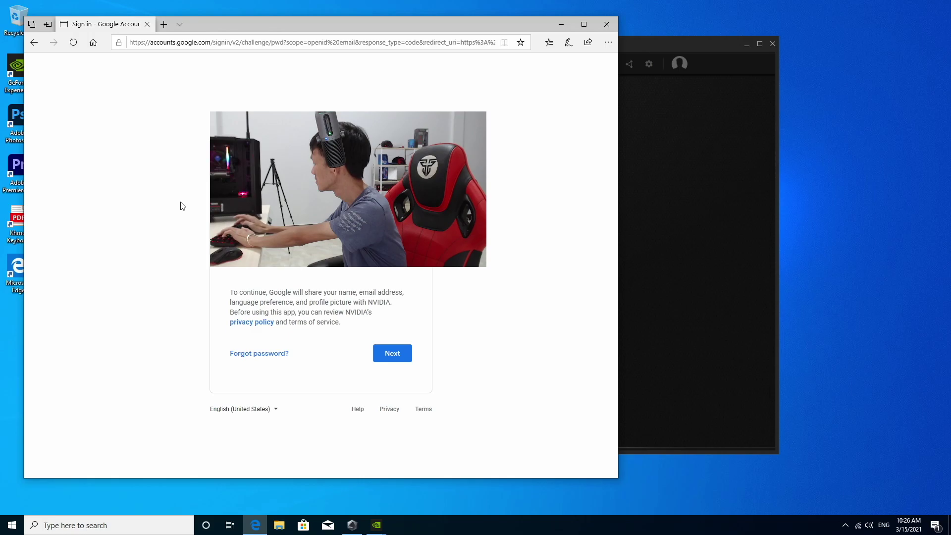
pyautogui.press('Return')
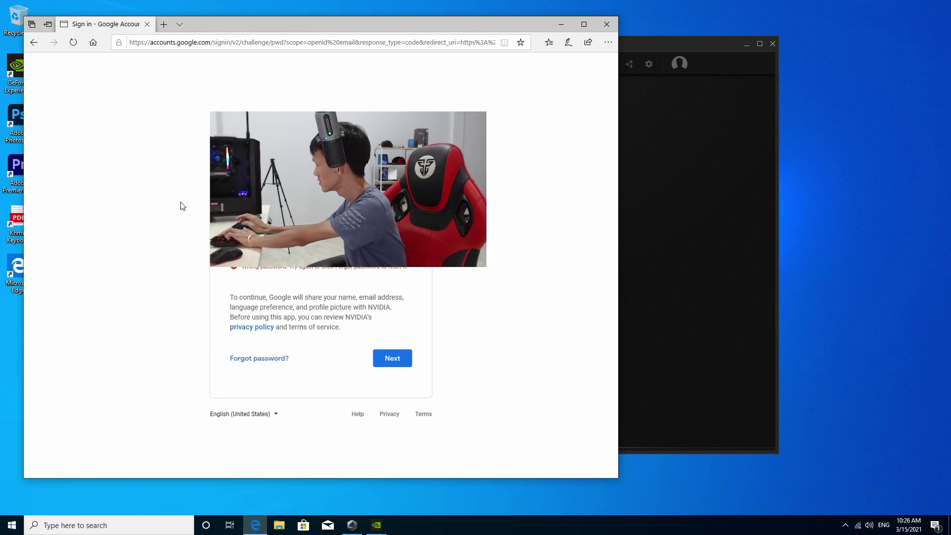
pyautogui.press('Return')
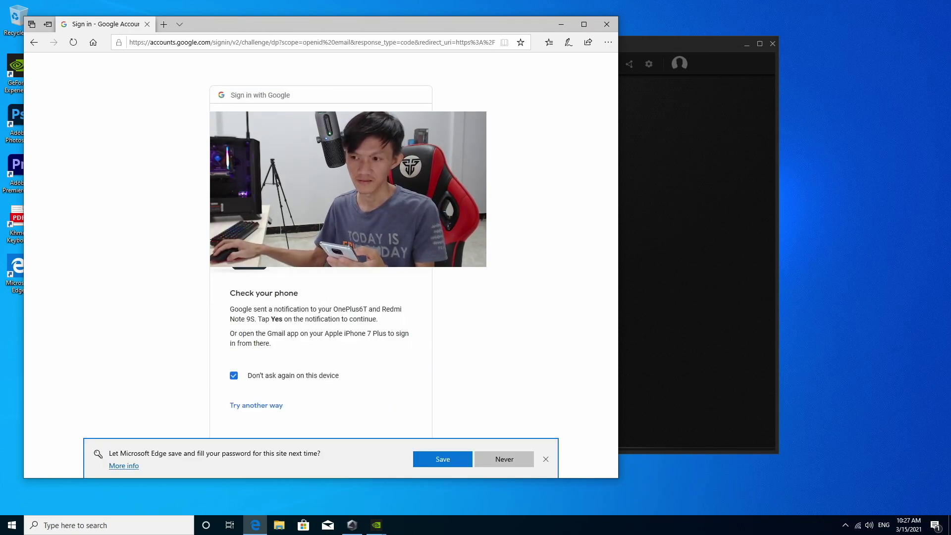
pyautogui.click(517, 460)
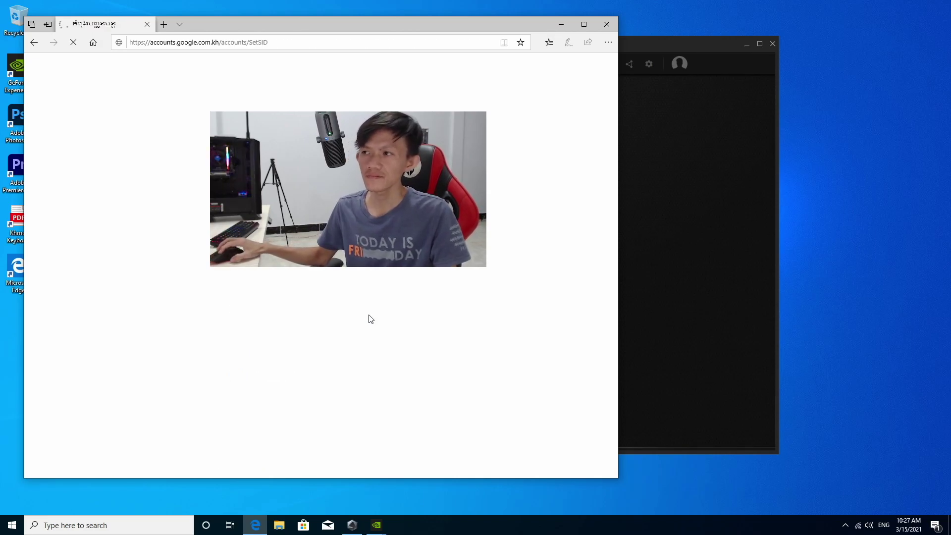
pyautogui.click(561, 25)
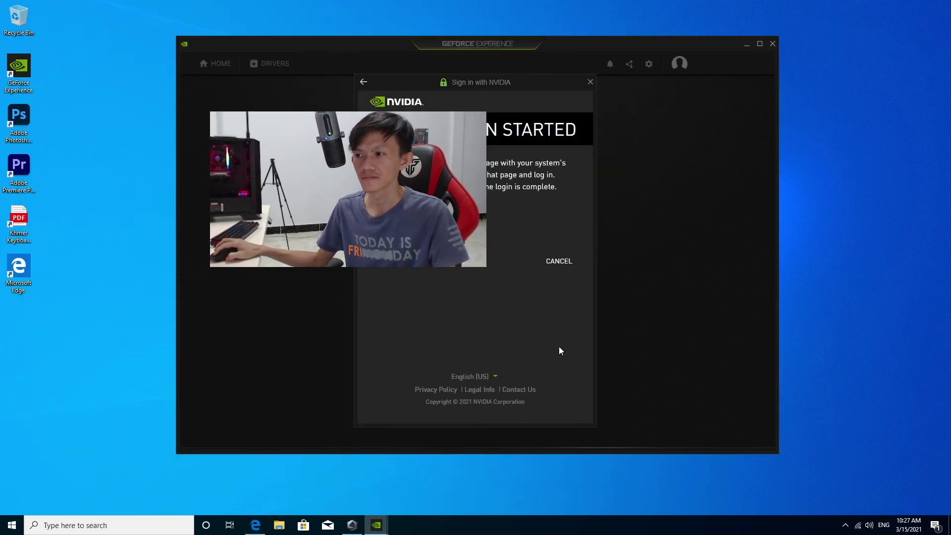